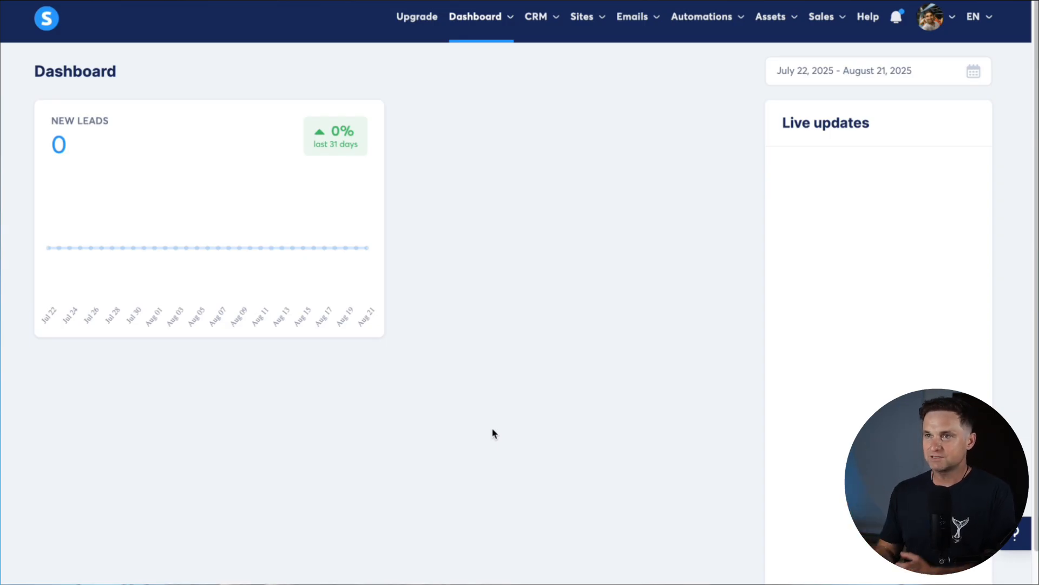
mouse_move(588, 25)
left_click(578, 80)
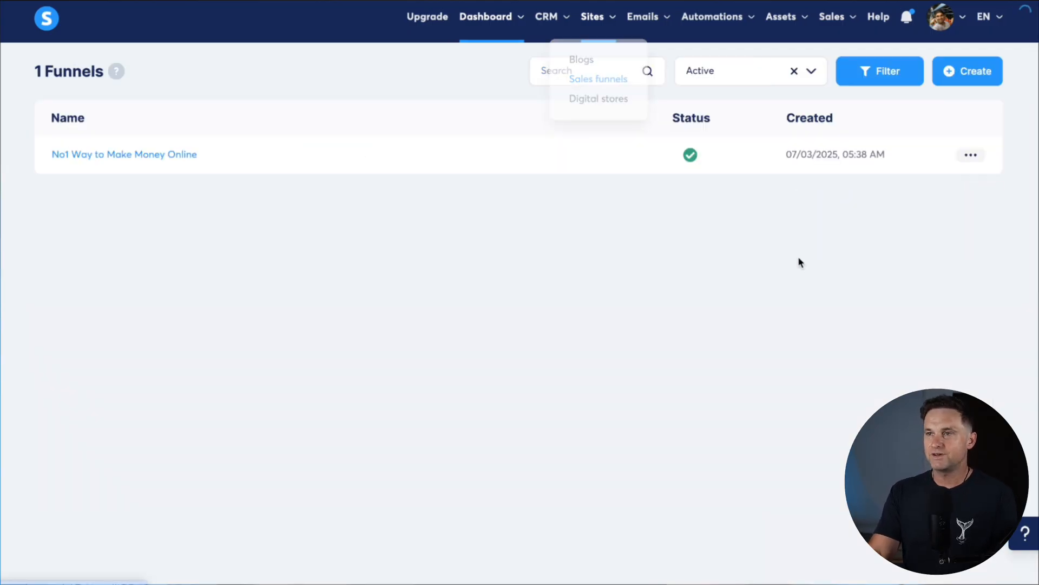
left_click(964, 77)
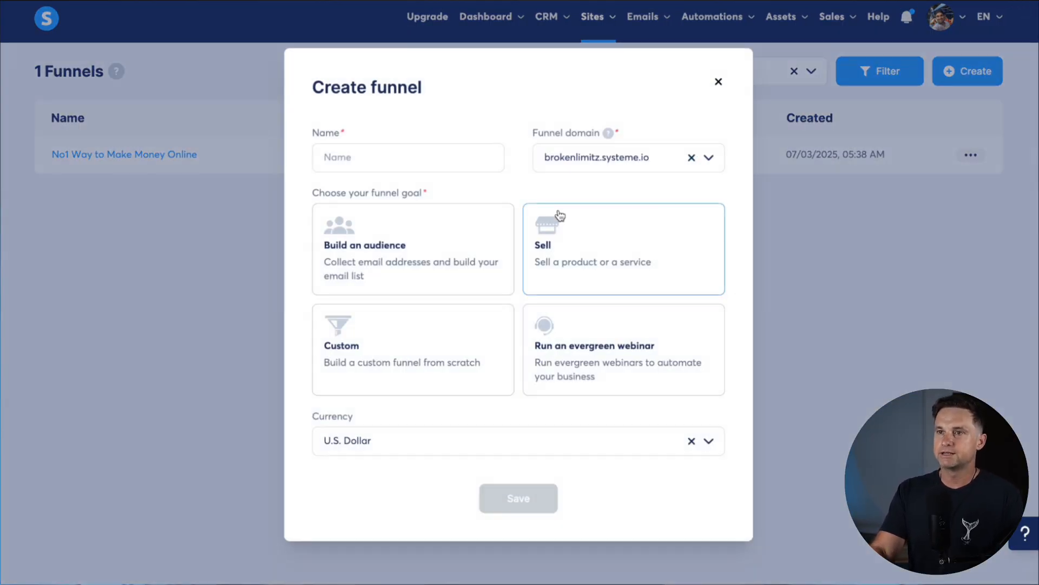
left_click(374, 171)
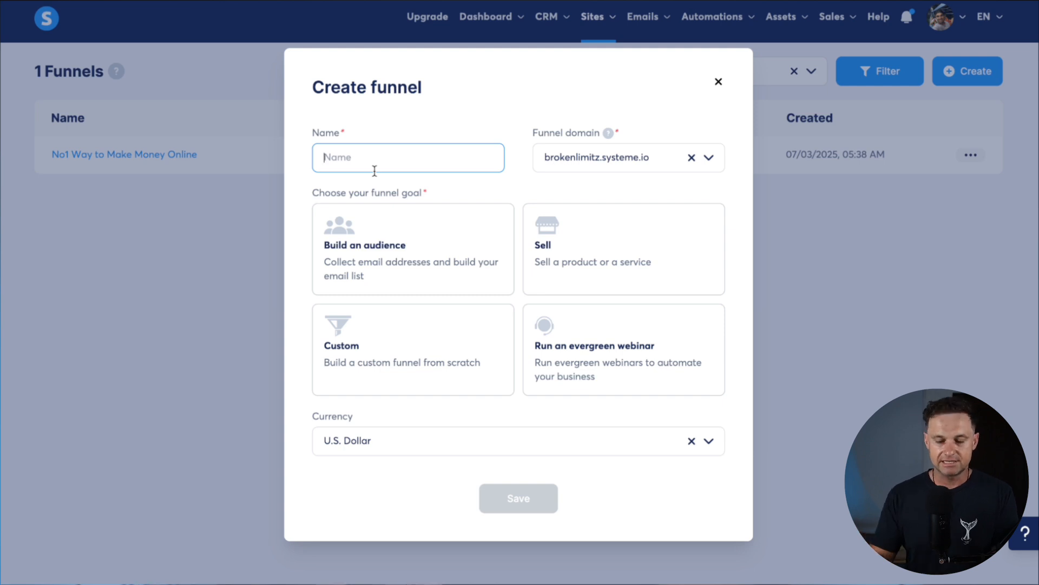
type("Copywritin")
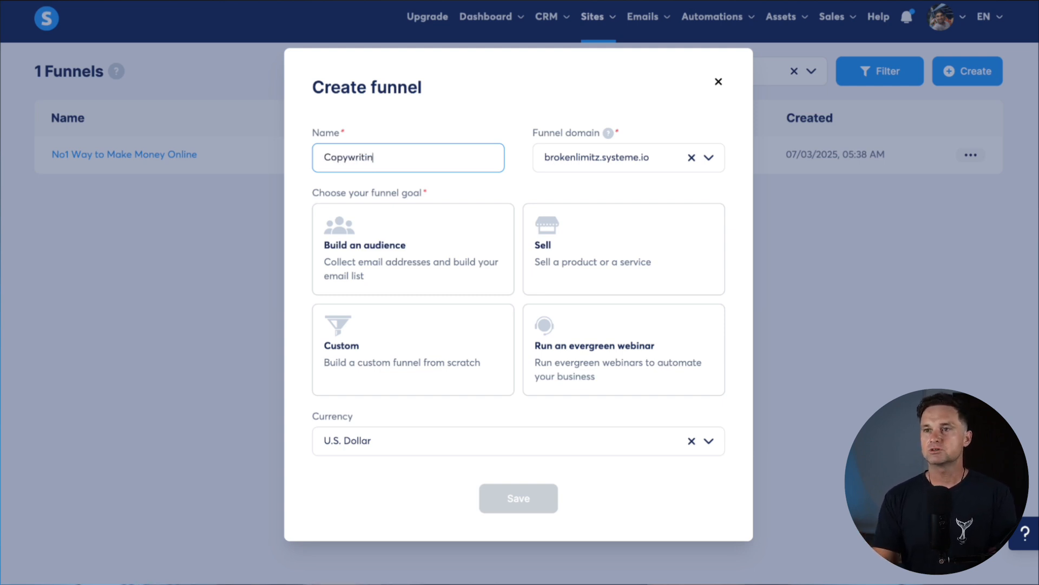
type("g Sales")
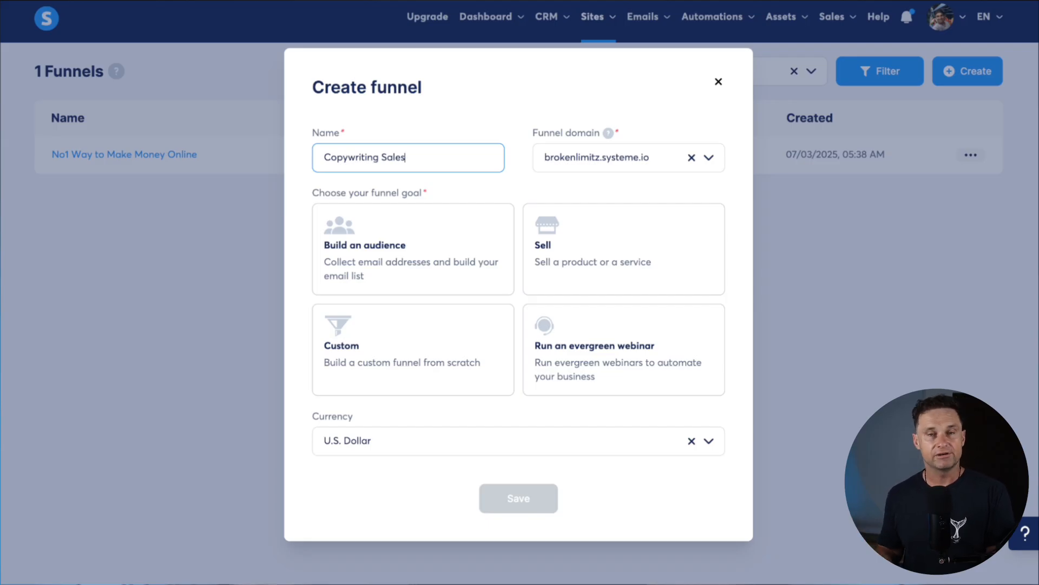
left_click(589, 130)
left_click_drag(589, 130, 636, 132)
left_click(608, 132)
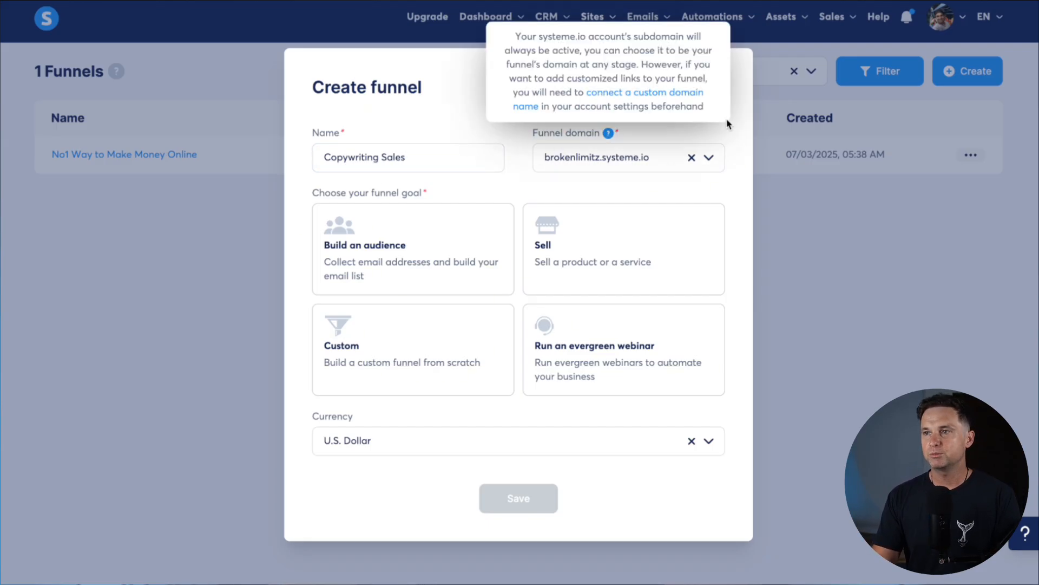
left_click(708, 157)
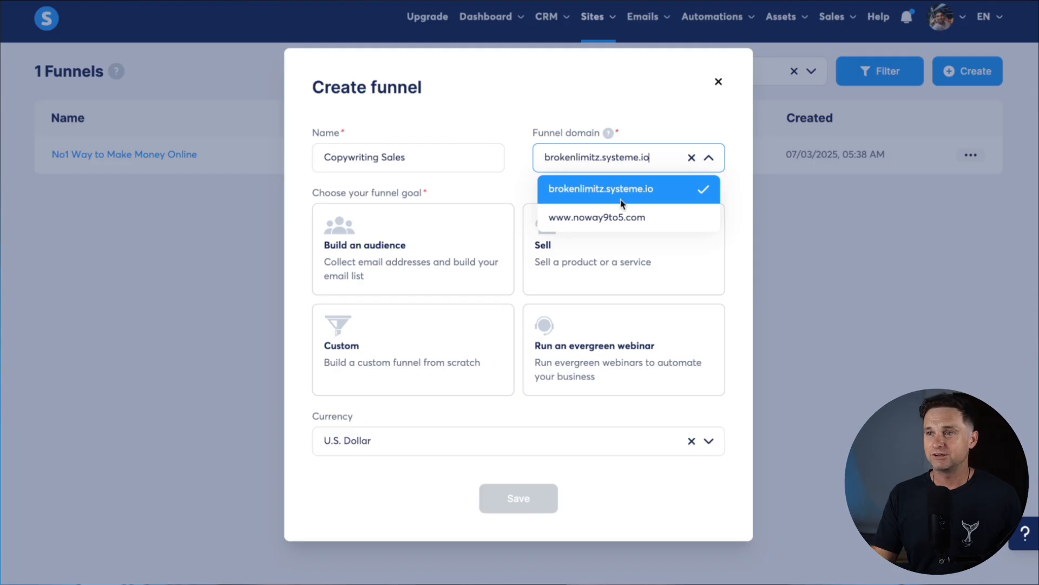
left_click(625, 217)
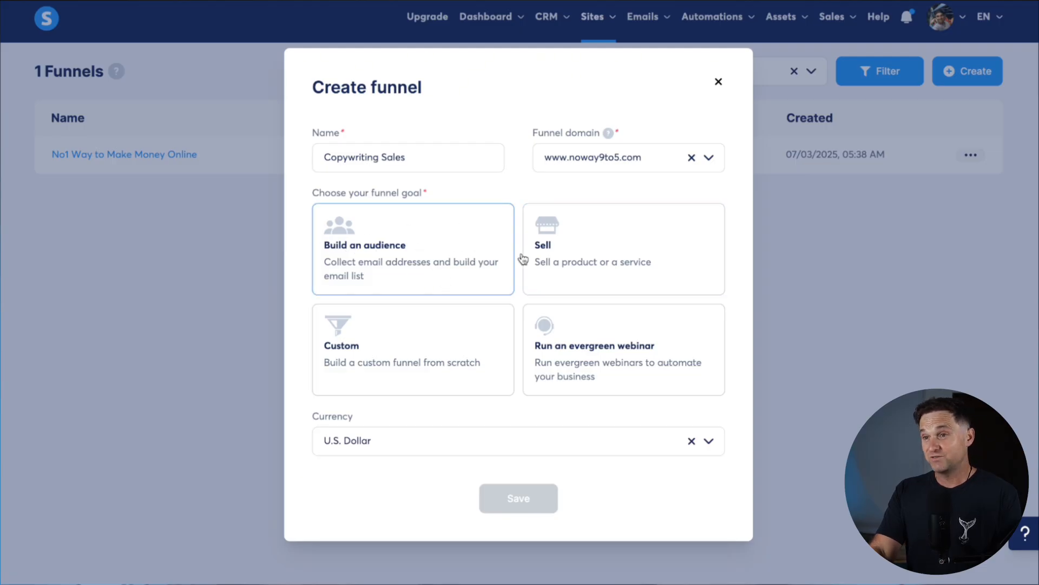
left_click(384, 351)
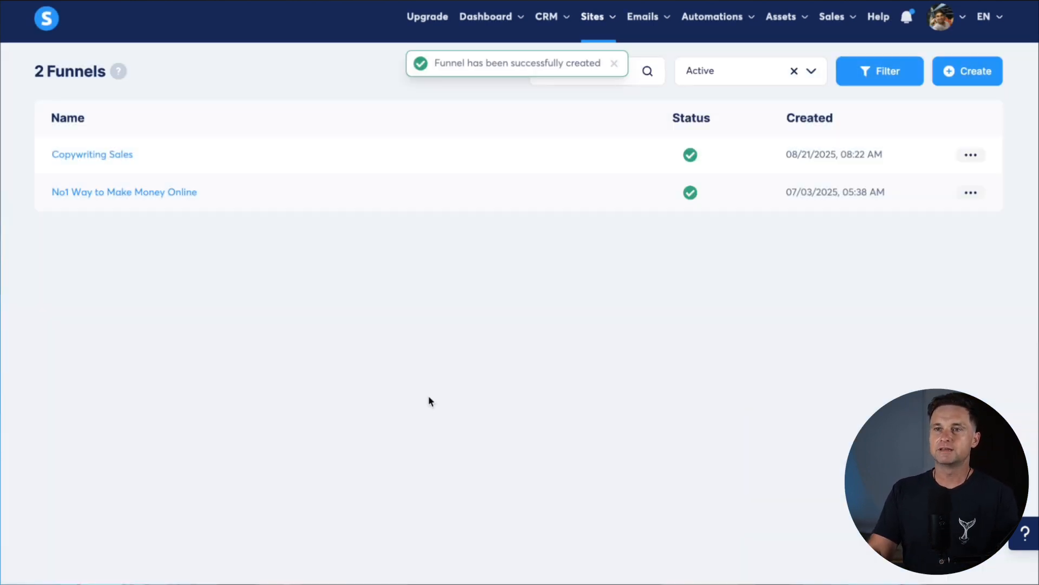
In Copywriting Sales, add a from-scratch Opt-in page step named 'Copywriting Ebook Optin'
left_click(80, 154)
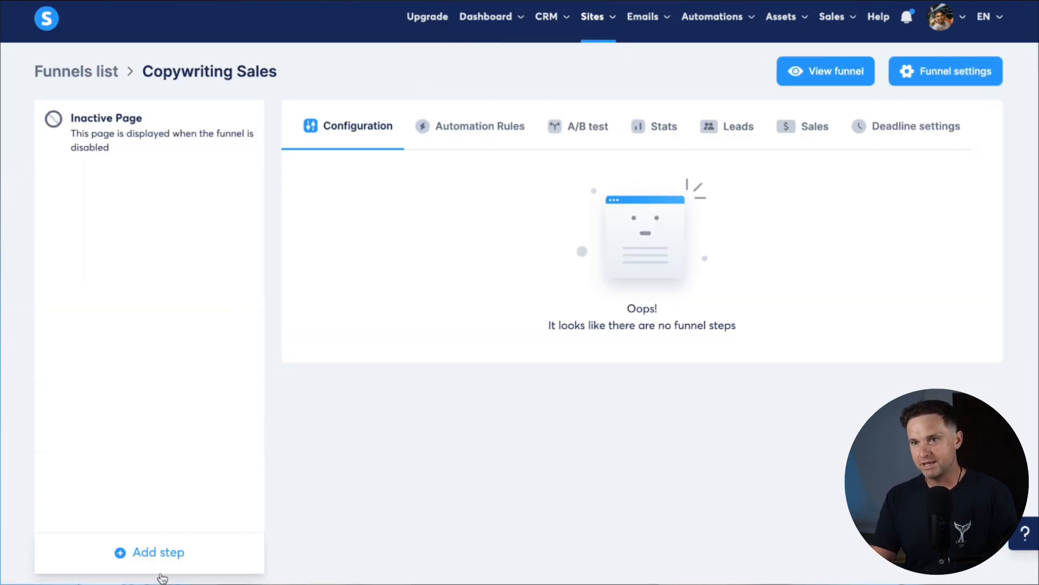
left_click(165, 555)
left_click(388, 262)
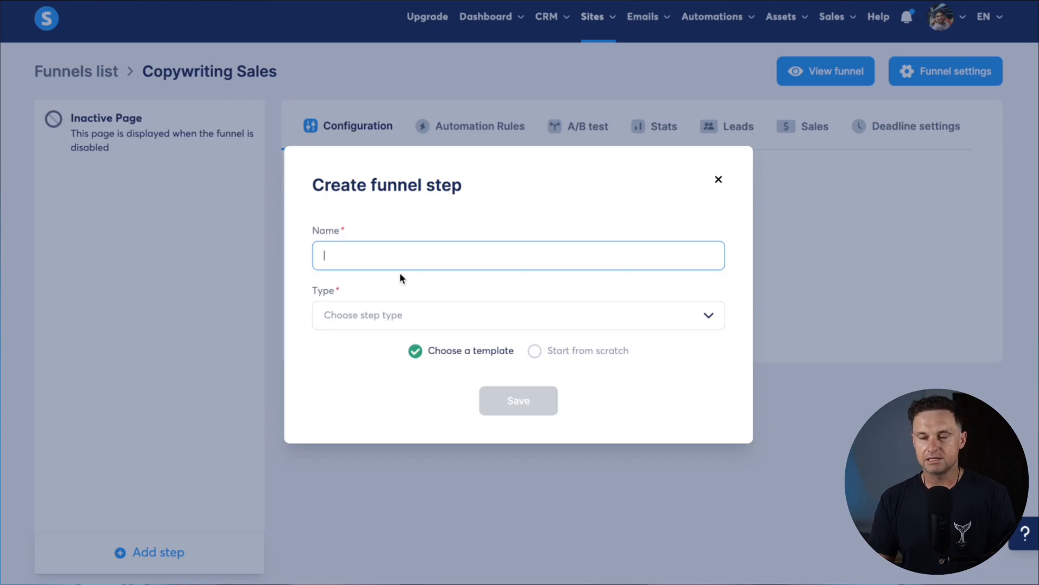
type("Copywriting Ebook Optin")
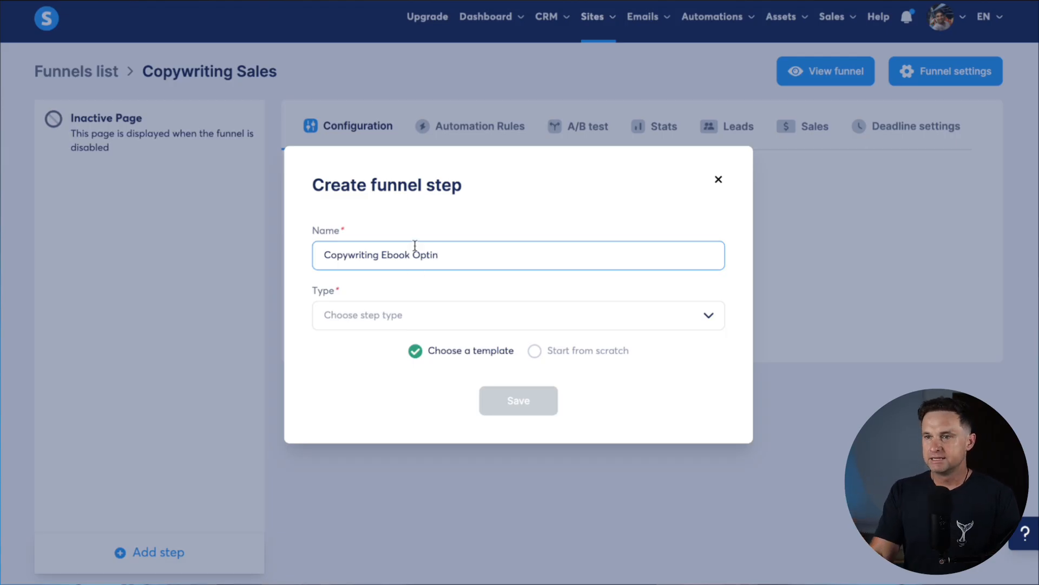
left_click(390, 316)
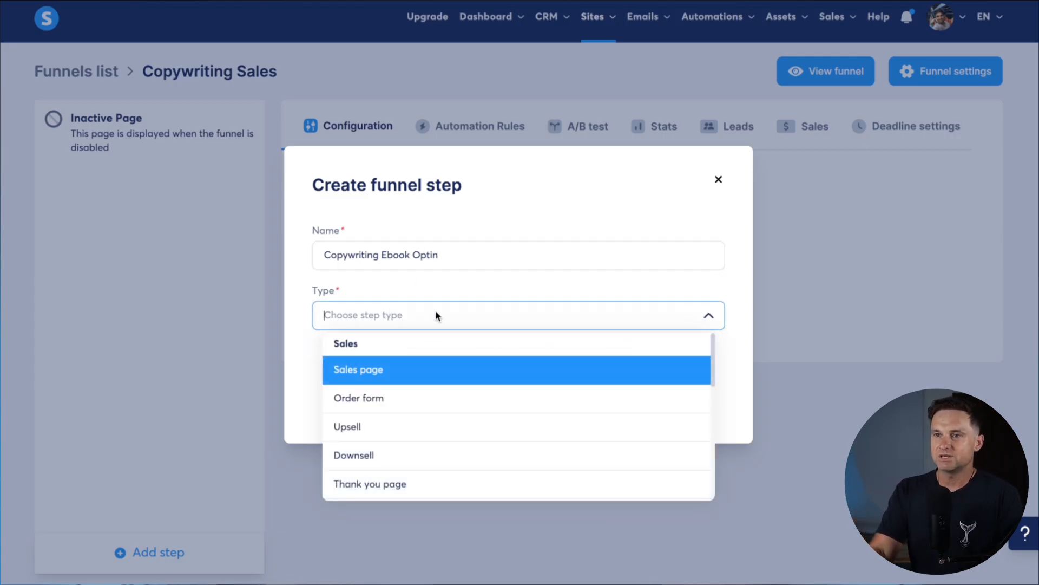
scroll(440, 460, "down", 3)
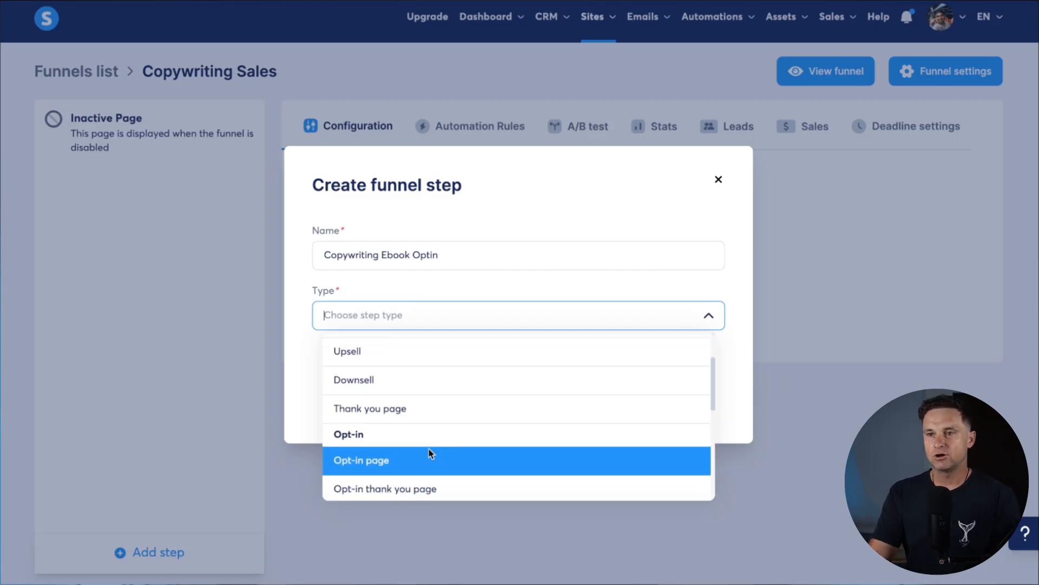
left_click(424, 457)
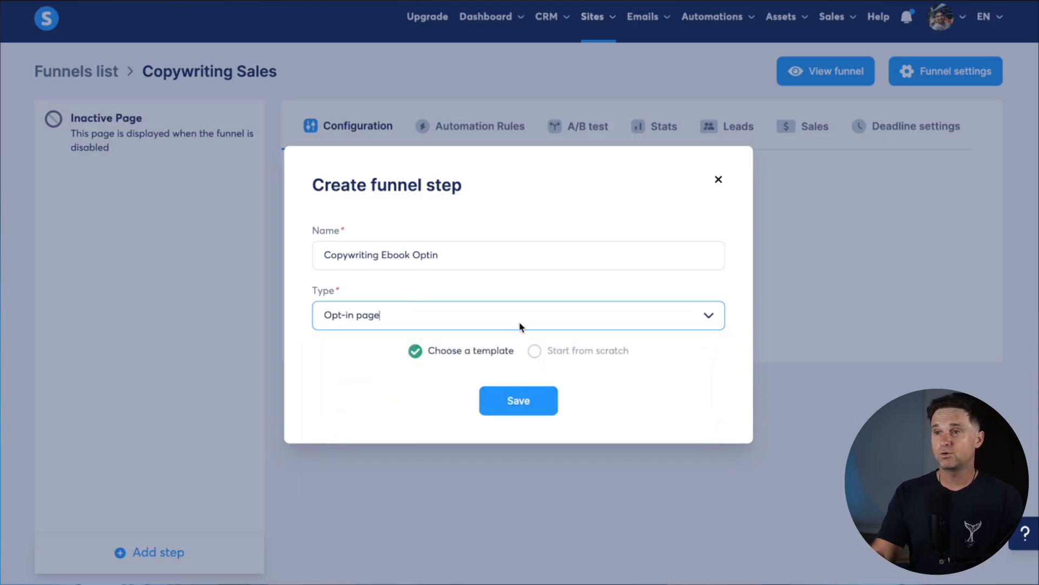
left_click(566, 351)
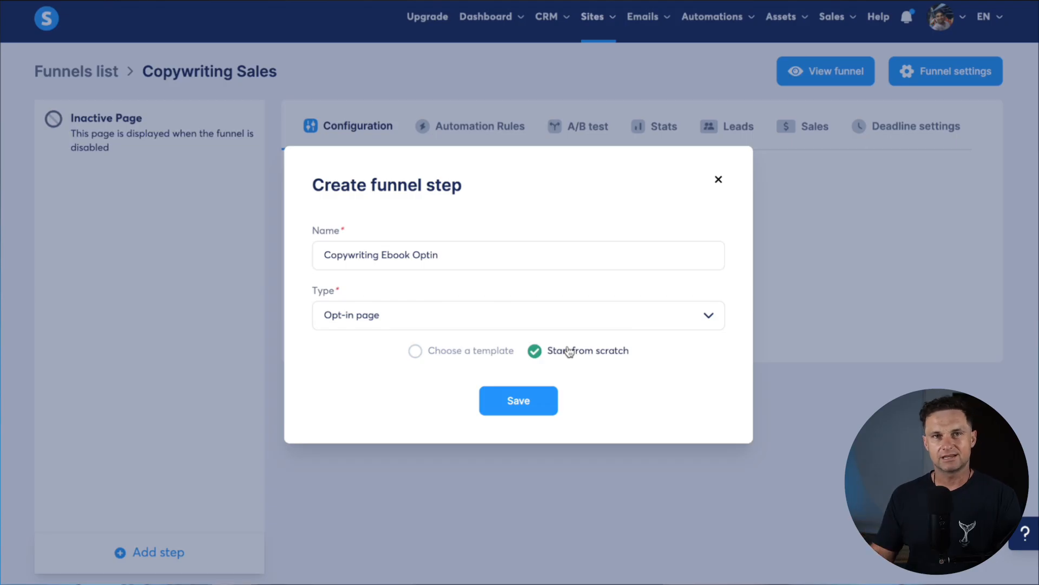
left_click(527, 402)
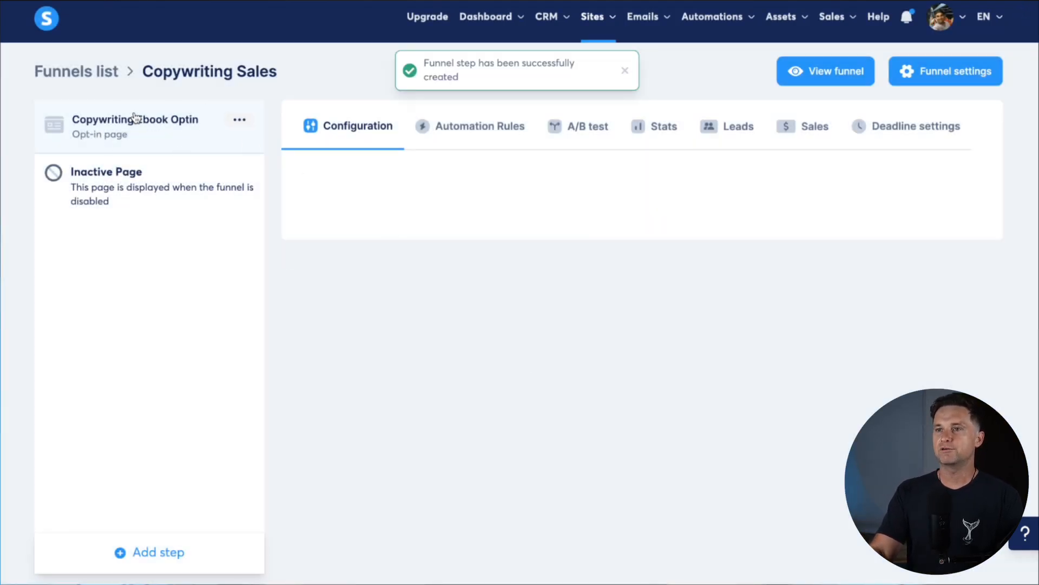
Add a from-scratch Opt-in thank you page step named 'Ebook Optin Success'
left_click(157, 552)
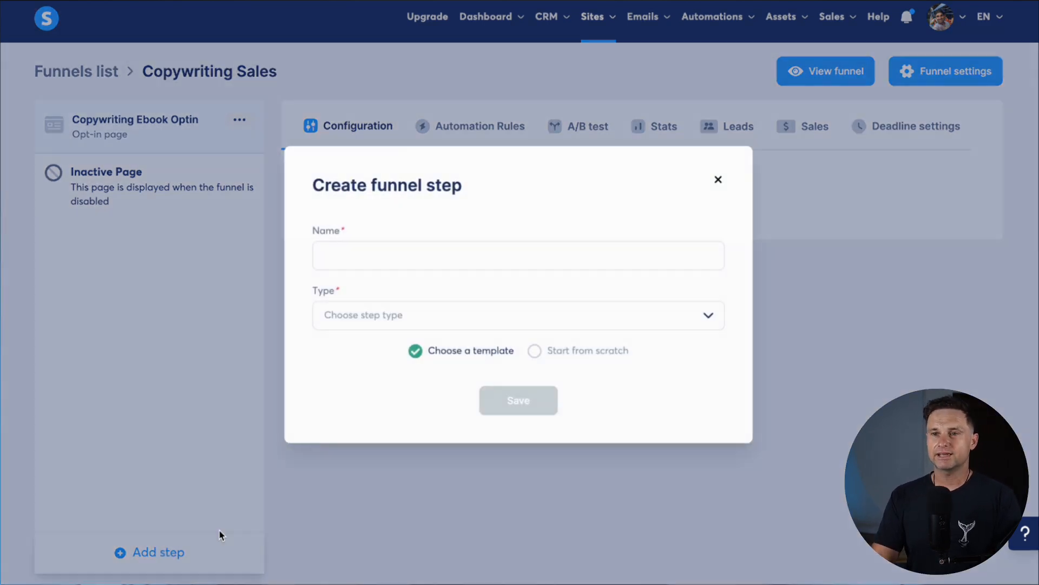
left_click(377, 251)
type("Optin Succes")
type("Ebook")
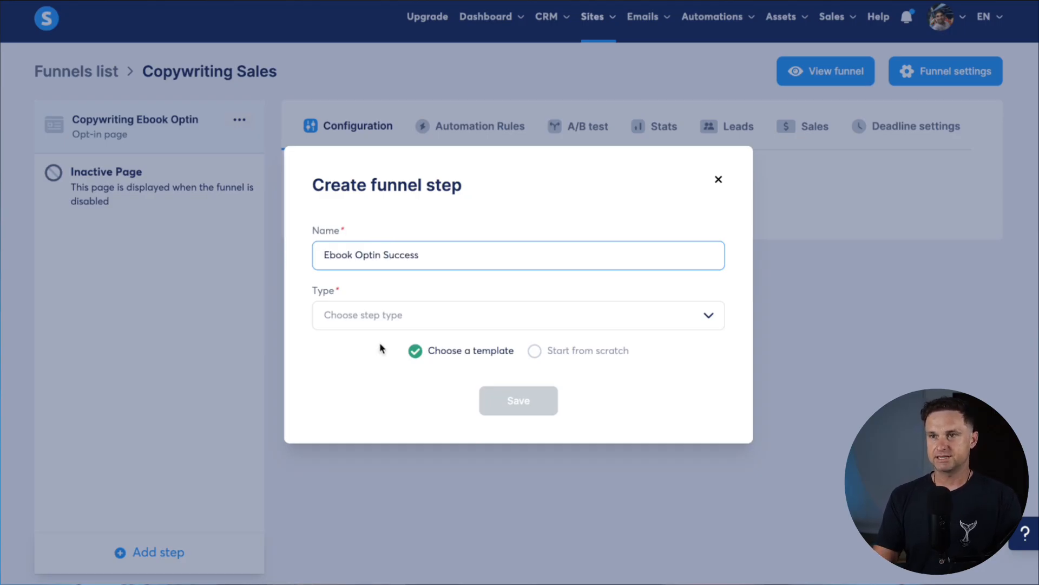
left_click(396, 319)
scroll(393, 411, "down", 4)
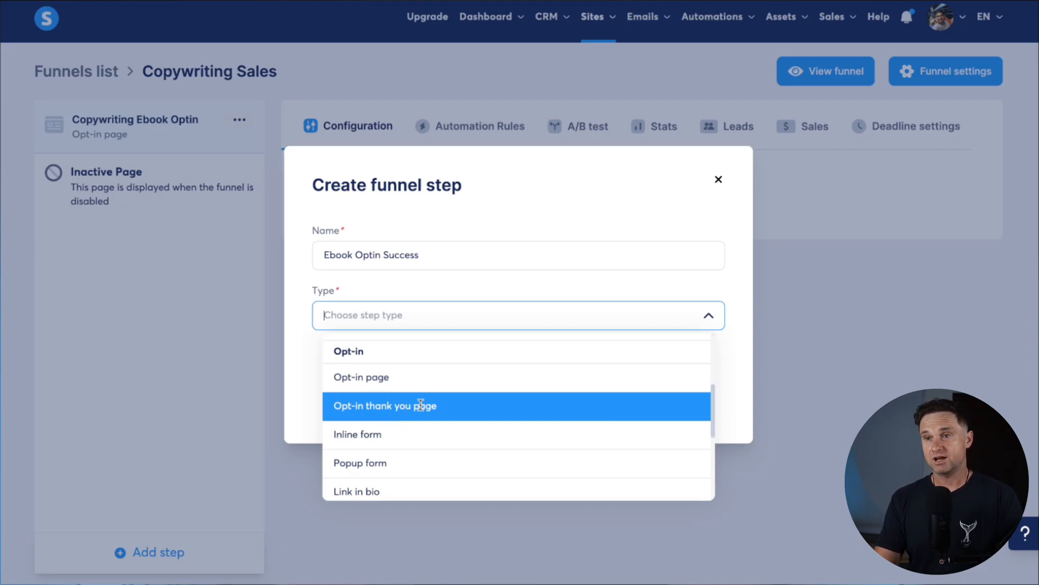
scroll(425, 408, "up", 1)
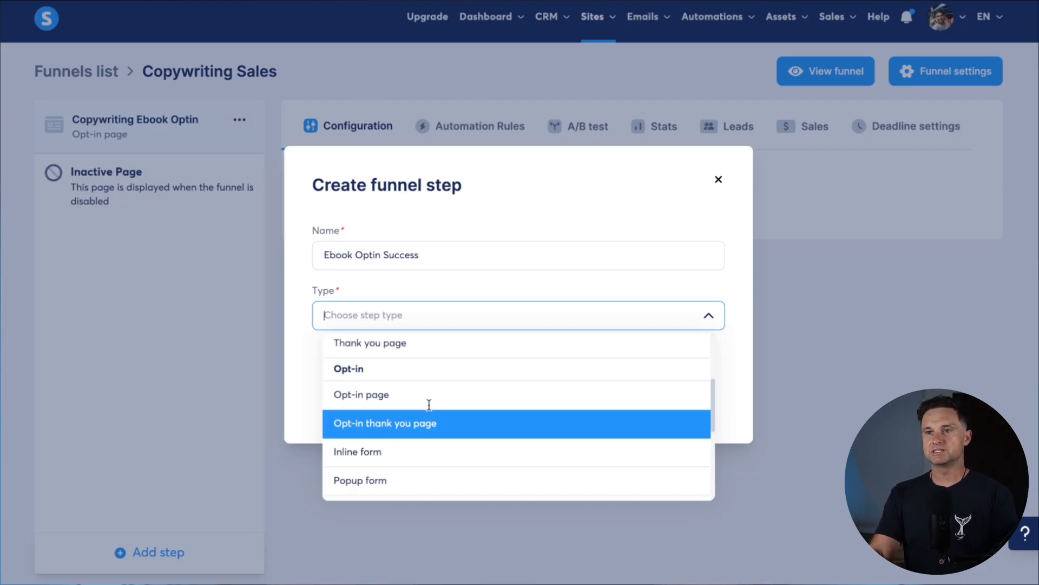
left_click(415, 421)
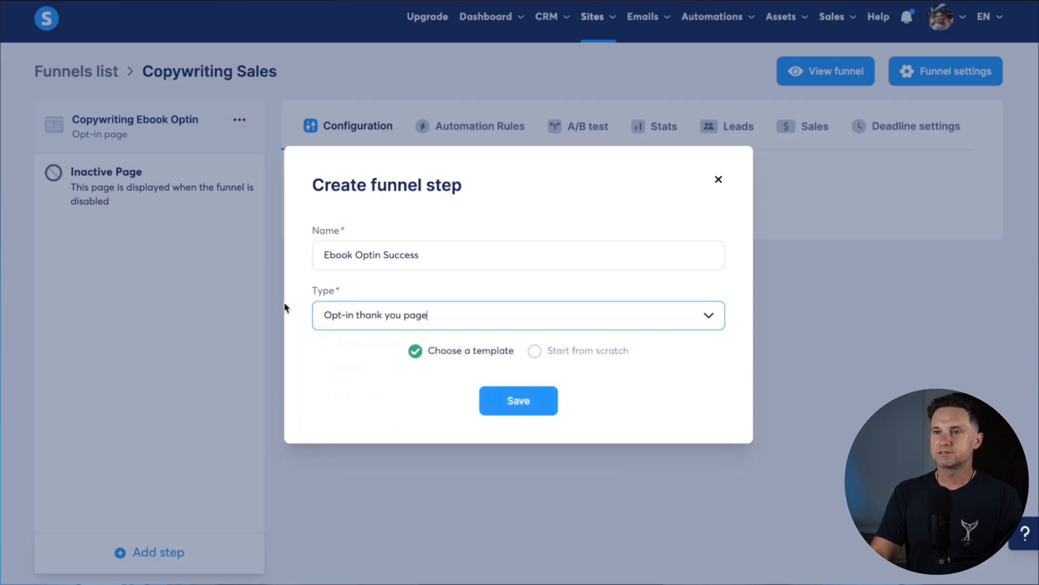
left_click(534, 351)
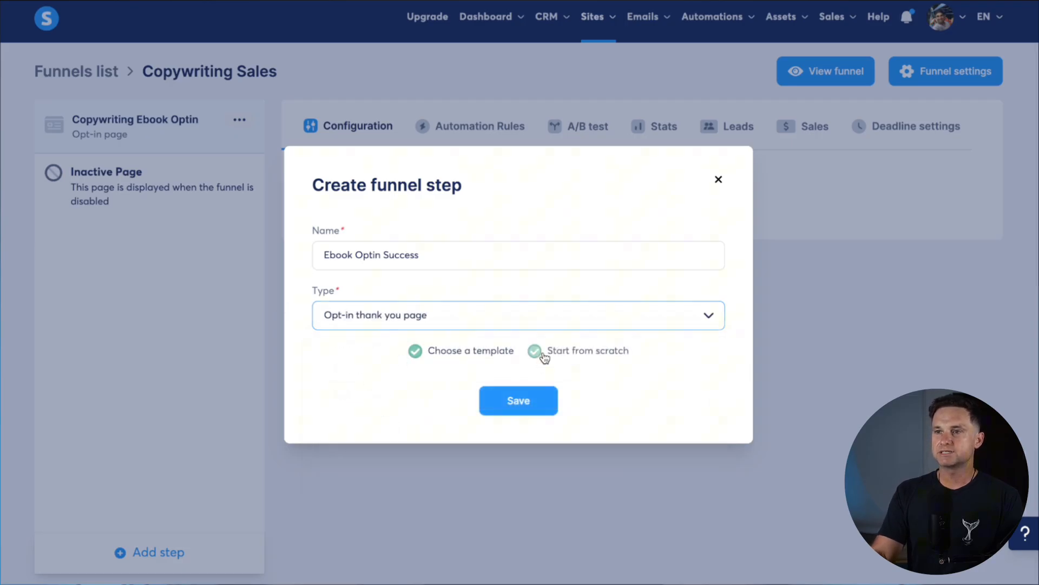
left_click(530, 407)
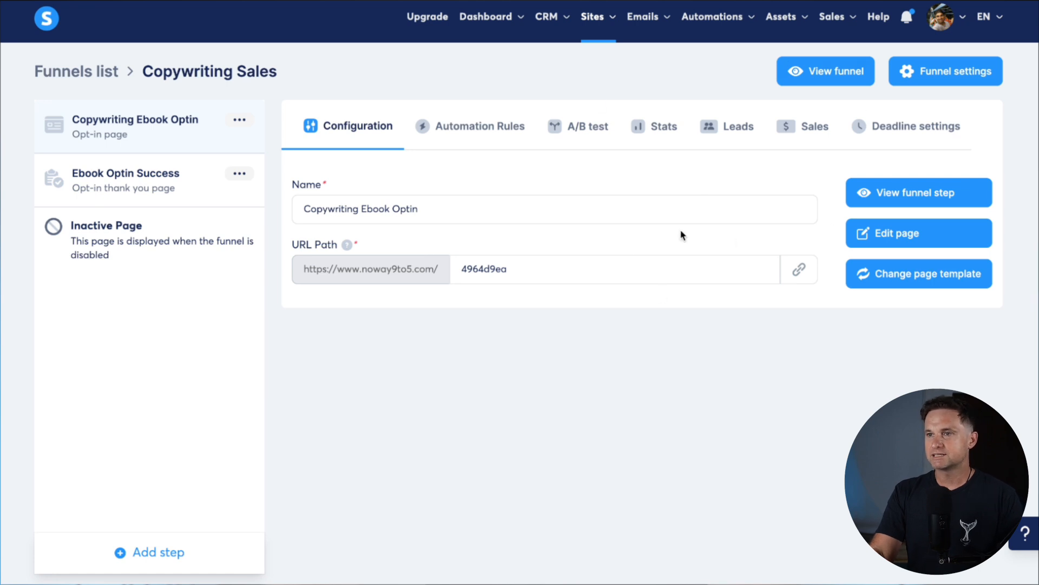
Replace the opt-in page's random slug 4964d9ea with free-ebook and copy the page link
left_click_drag(299, 237, 383, 250)
left_click(381, 255)
left_click_drag(304, 276, 428, 266)
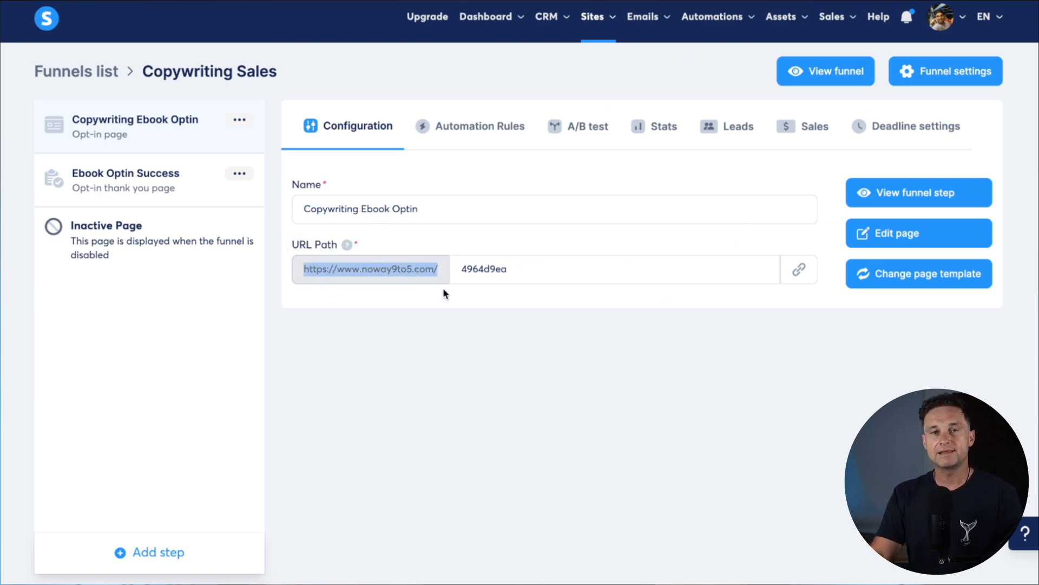
left_click(447, 324)
left_click(489, 269)
double_click(497, 268)
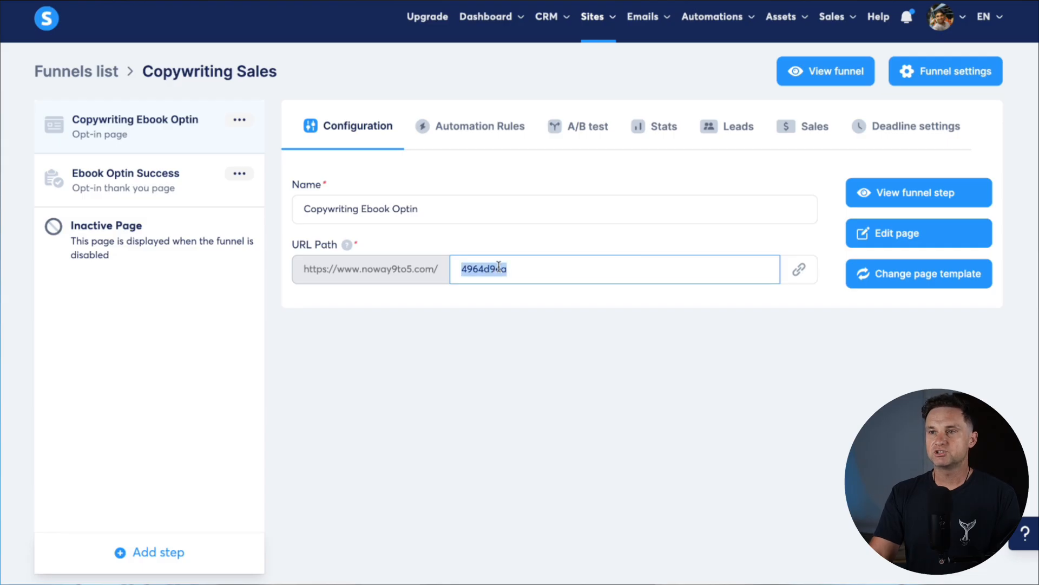
key("BackSpace")
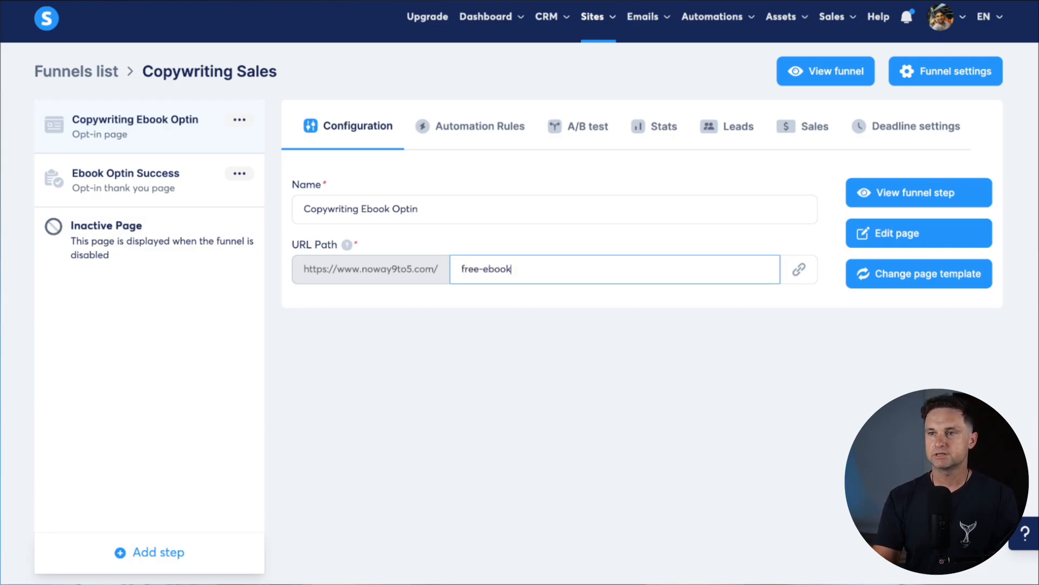
left_click(633, 375)
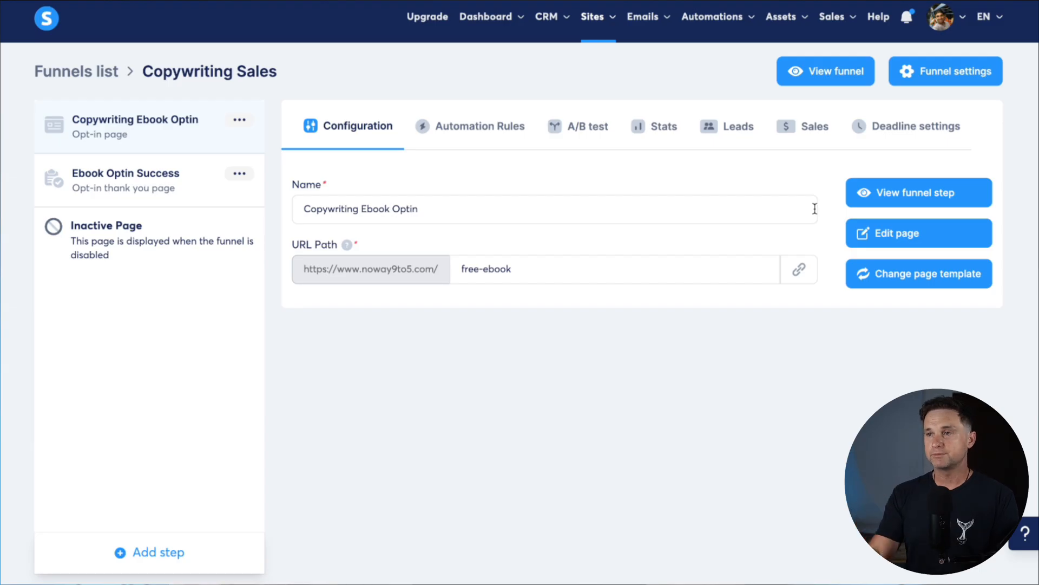
left_click(799, 269)
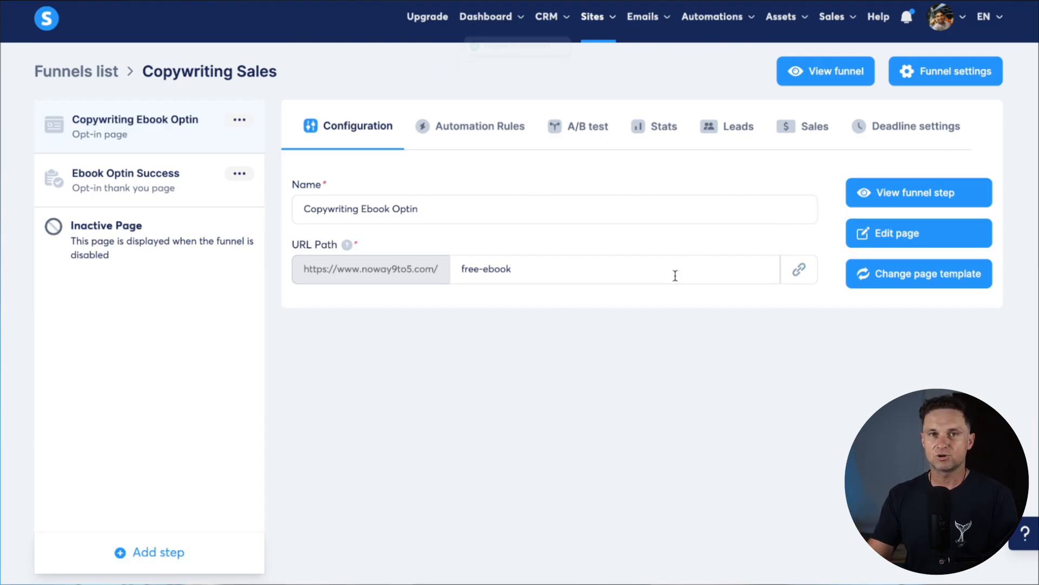
In the opt-in page editor, add a new section containing a two-column row
left_click(888, 236)
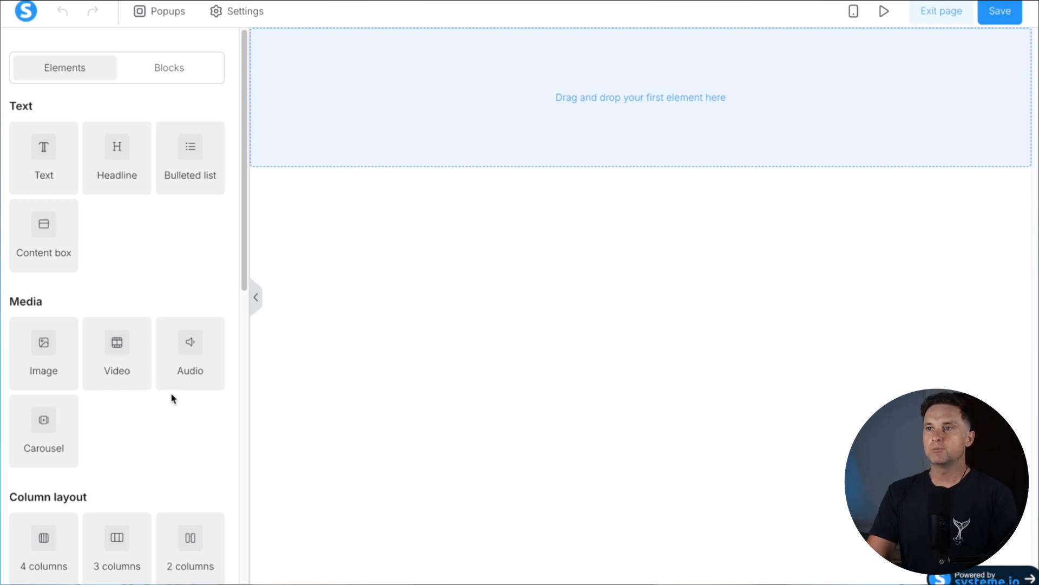
scroll(164, 387, "down", 3)
left_click_drag(112, 492, 450, 144)
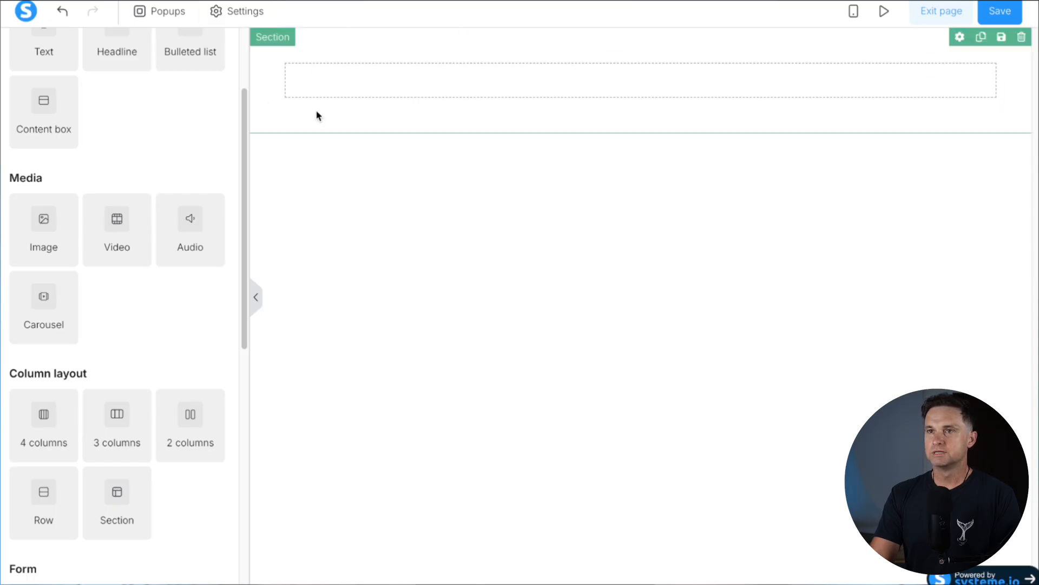
left_click_drag(185, 422, 533, 97)
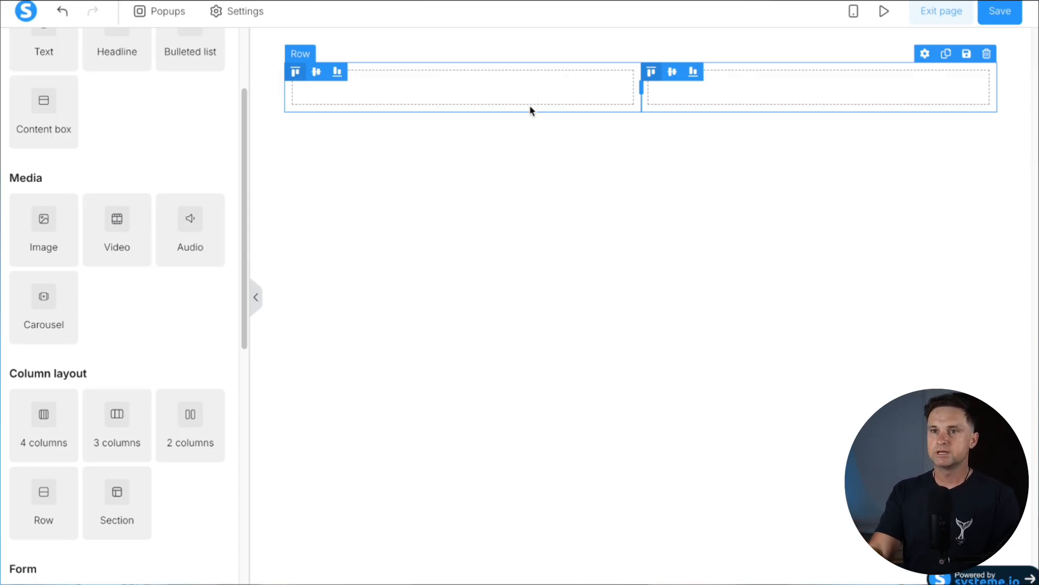
scroll(98, 316, "up", 1)
scroll(97, 316, "up", 1)
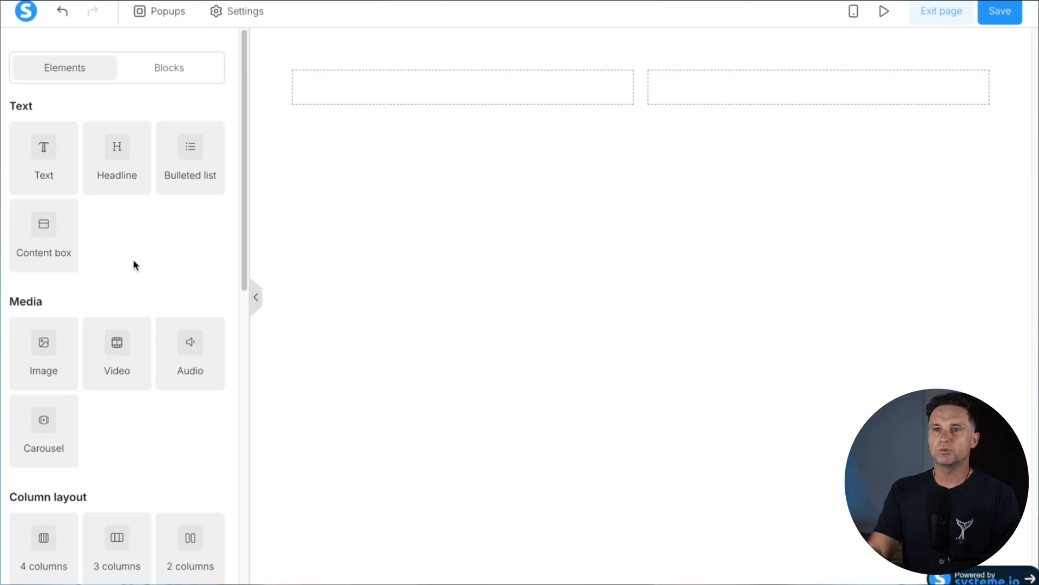
Add a headline and a text paragraph to the left column
left_click_drag(116, 144, 413, 89)
left_click_drag(33, 169, 457, 108)
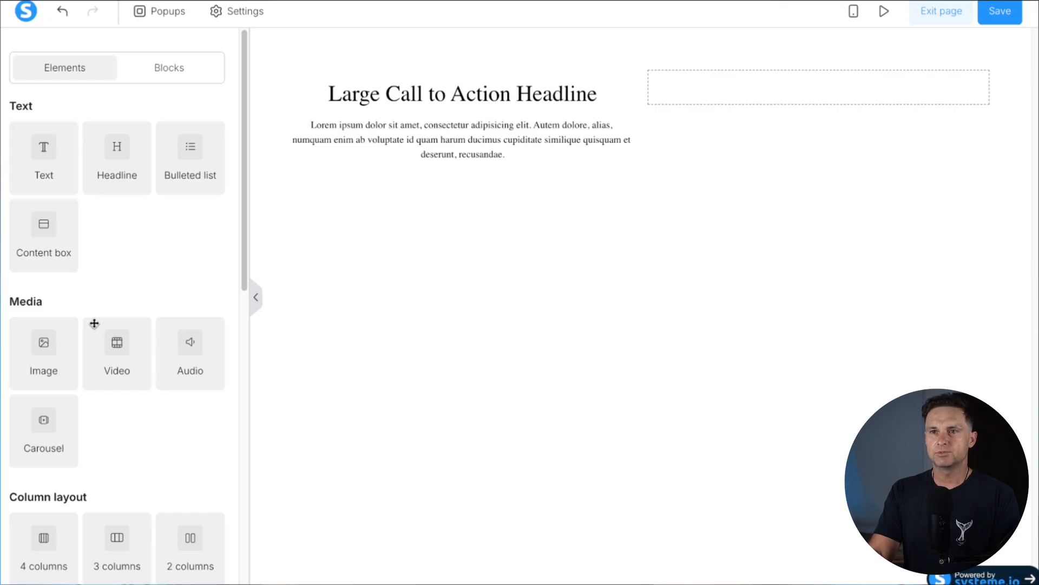
scroll(96, 322, "down", 5)
scroll(94, 327, "down", 2)
Add two stacked input fields with a submit button beneath them in the left column
left_click_drag(42, 358, 390, 162)
left_click_drag(75, 379, 347, 224)
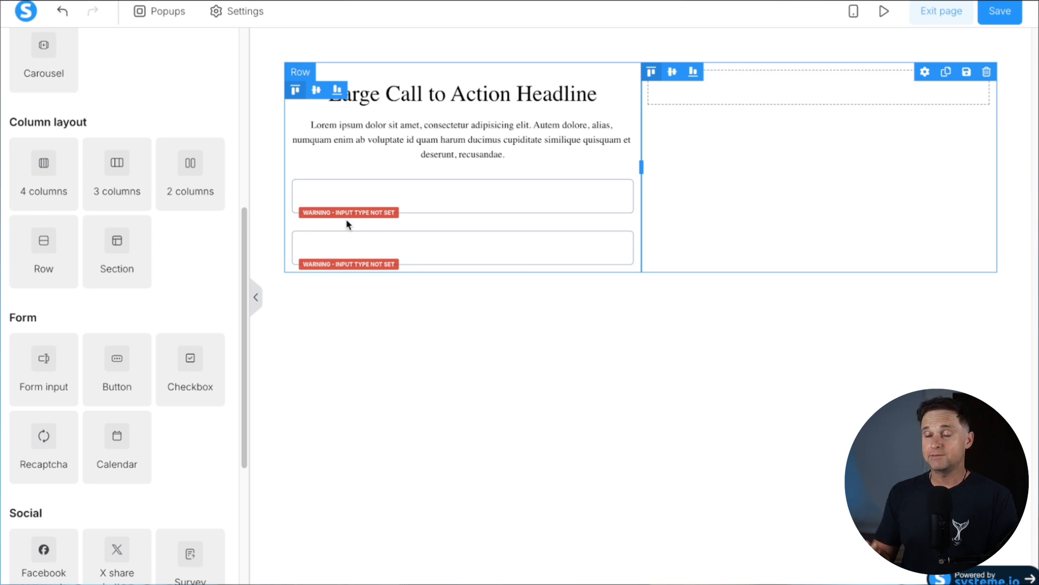
left_click_drag(137, 360, 359, 262)
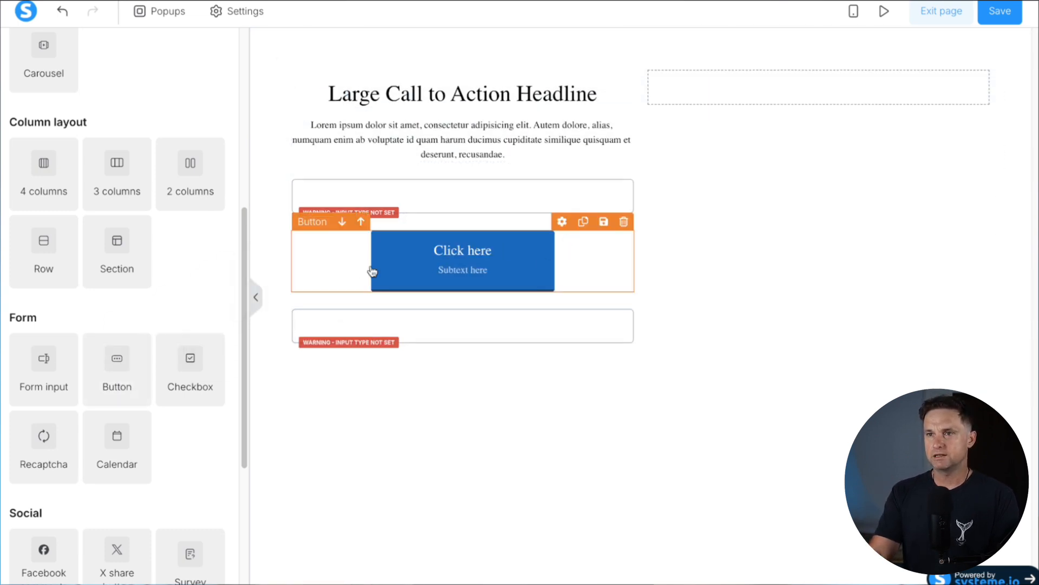
left_click(345, 226)
left_click(333, 238)
left_click(338, 222)
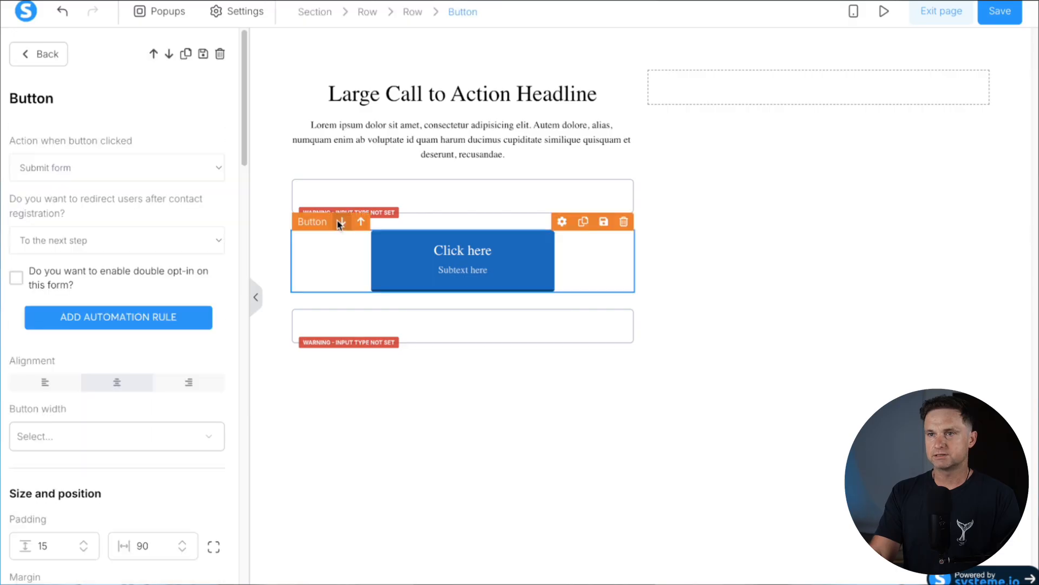
left_click_drag(341, 225, 502, 265)
mouse_move(478, 264)
left_mouse_down()
mouse_move(472, 273)
mouse_move(472, 262)
left_mouse_up()
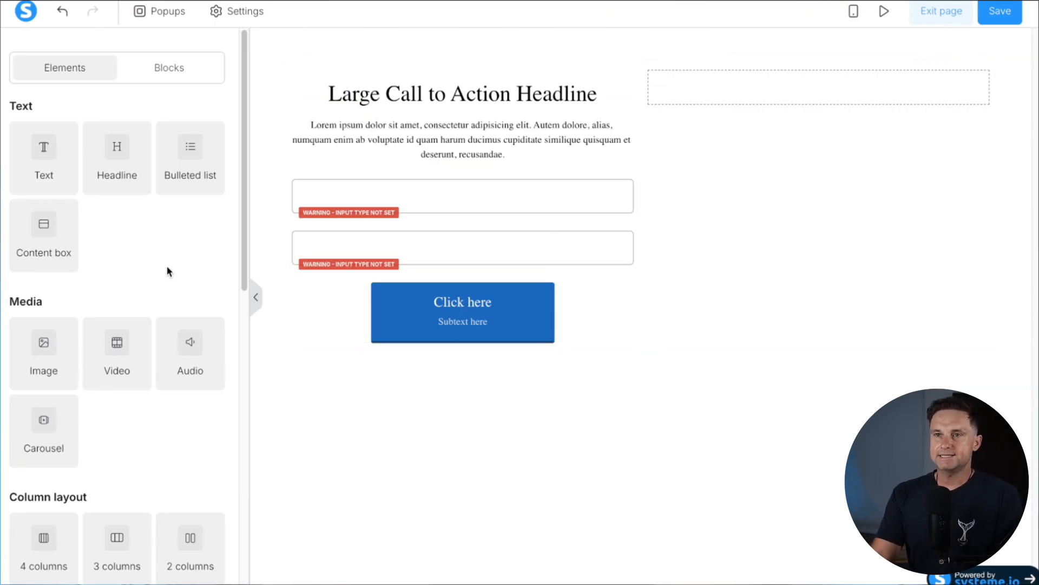
Drop an image into the right column and add a section below holding a text paragraph
left_click_drag(27, 353, 772, 105)
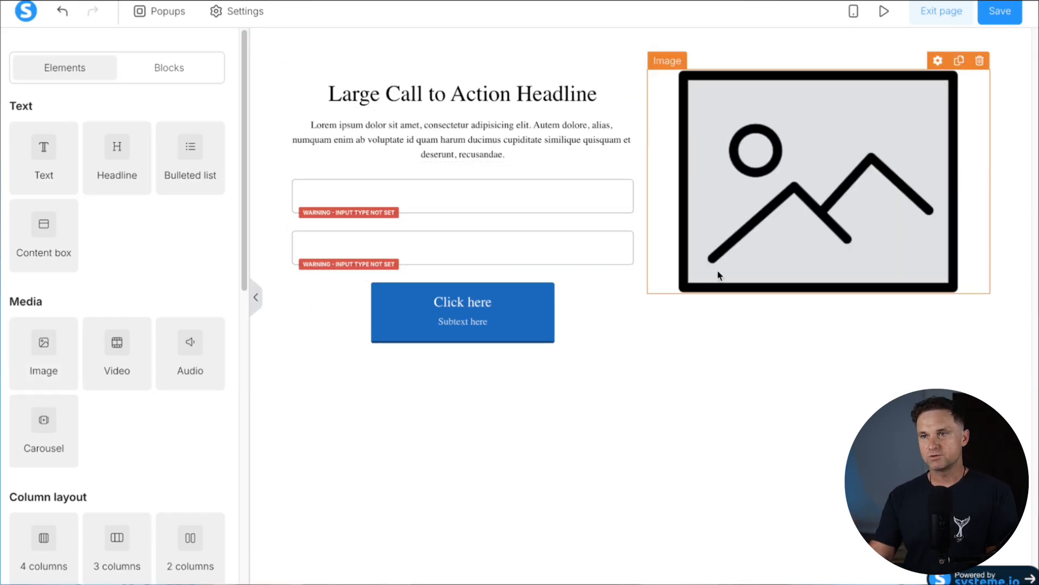
left_click(503, 398)
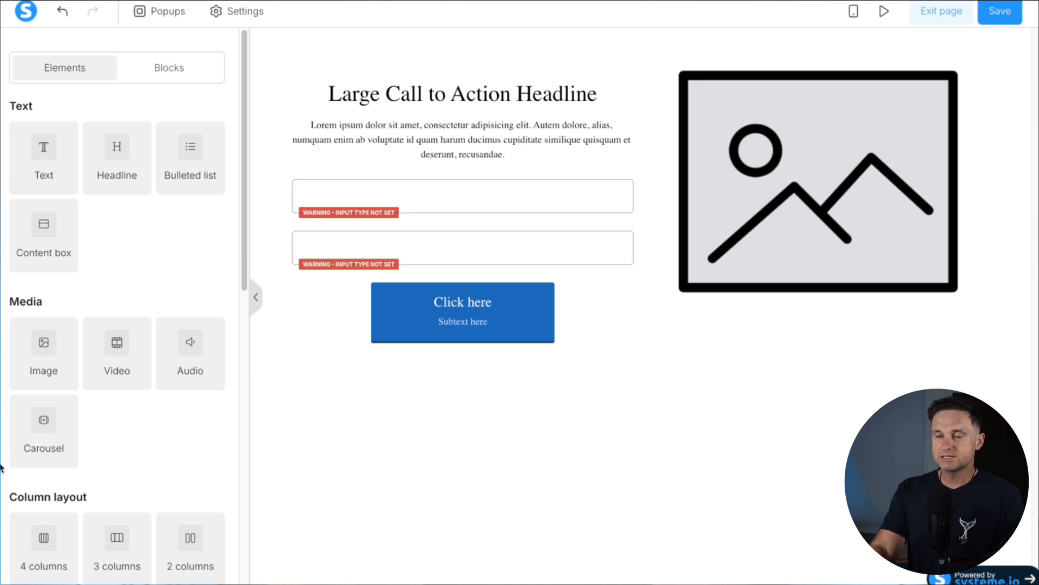
scroll(83, 444, "down", 2)
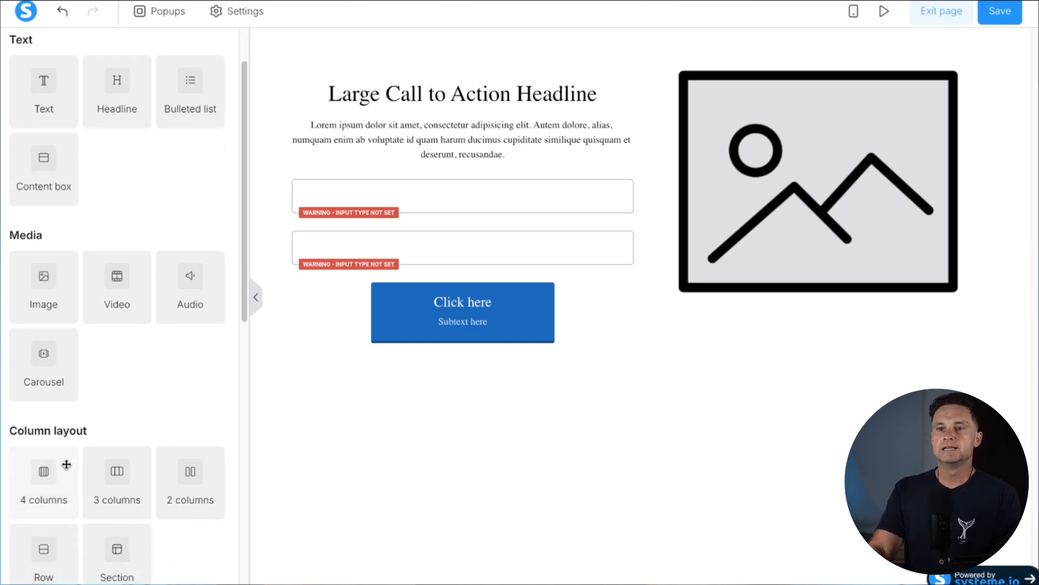
scroll(66, 465, "down", 1)
left_click_drag(10, 388, 98, 388)
left_click(100, 390)
left_click_drag(104, 500, 340, 385)
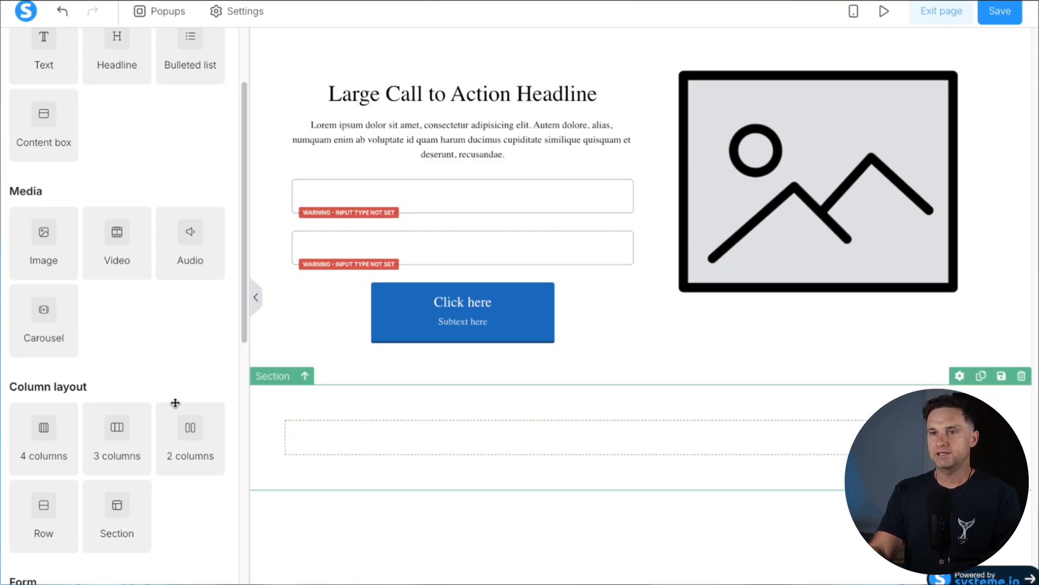
scroll(60, 165, "up", 3)
left_click_drag(60, 164, 427, 435)
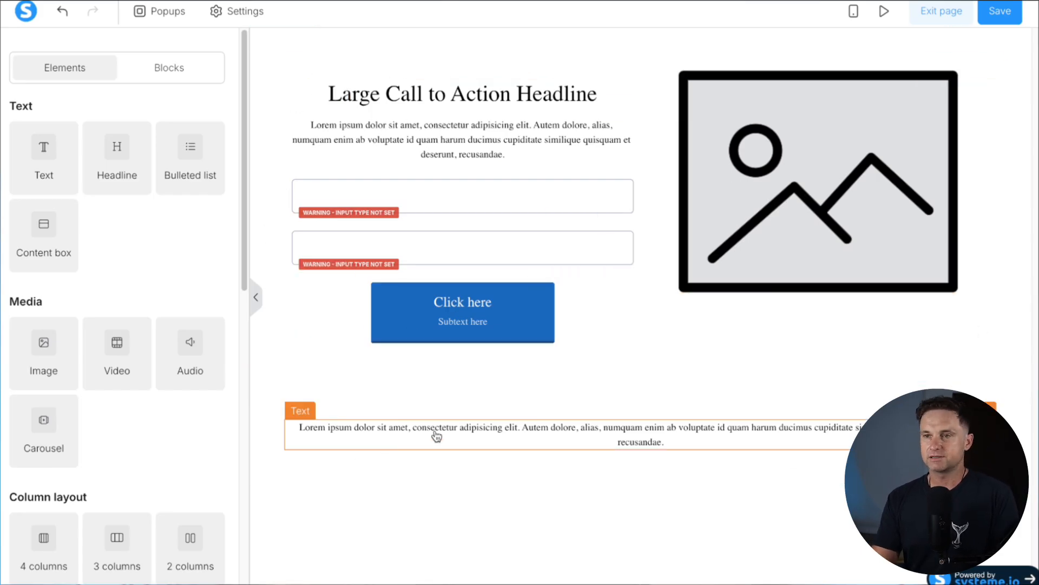
left_click(266, 416)
left_click(293, 533)
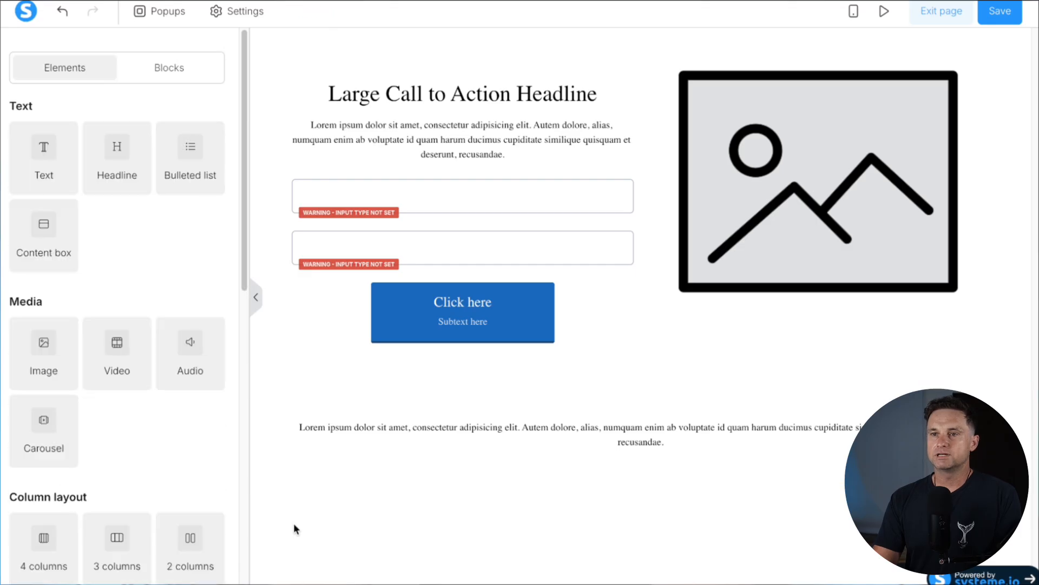
Set the bottom section's background colour to black
left_click(269, 421)
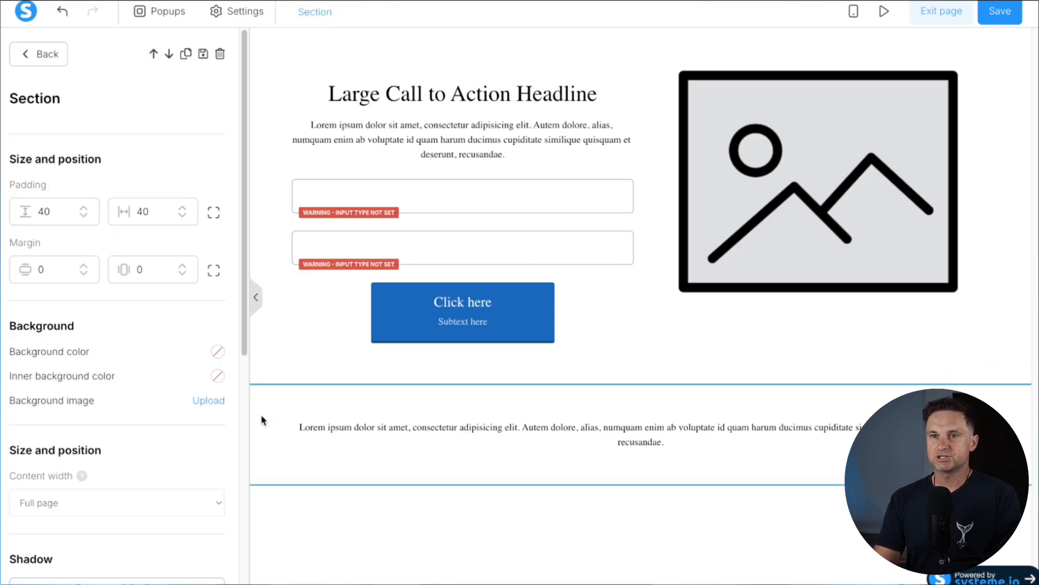
left_click(218, 352)
left_click_drag(121, 332, 21, 333)
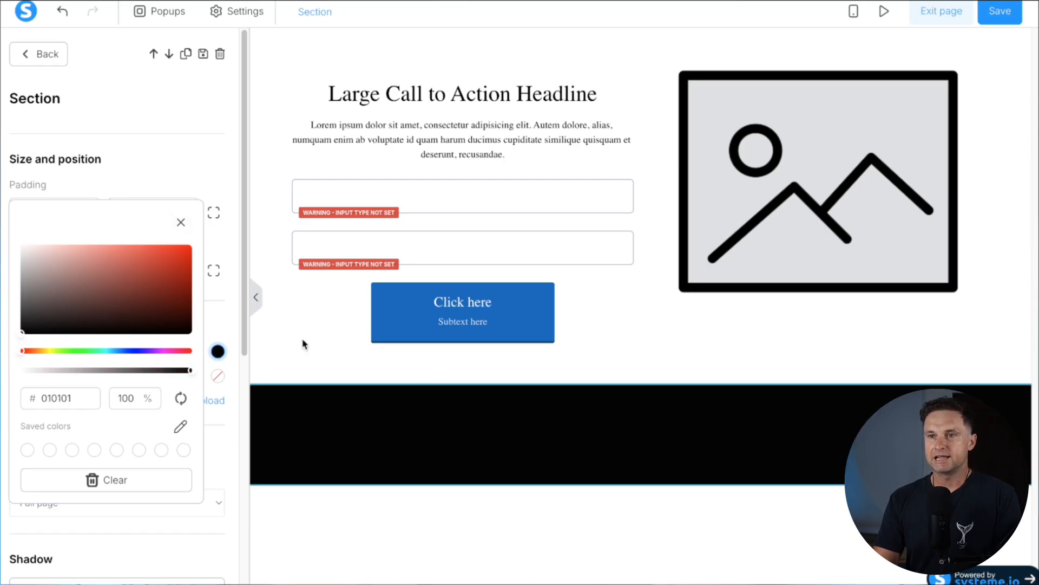
left_click(181, 222)
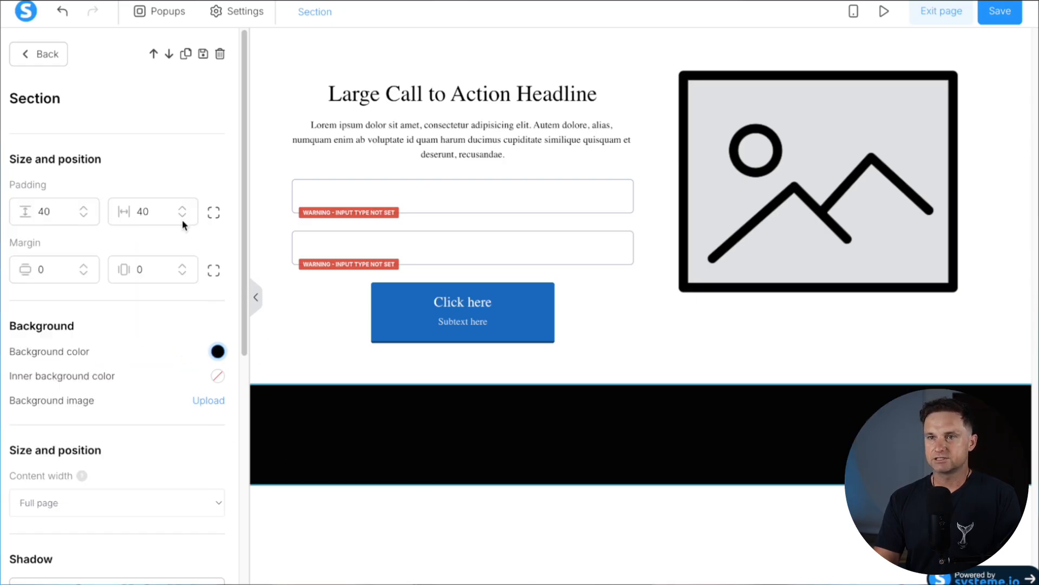
left_click(475, 443)
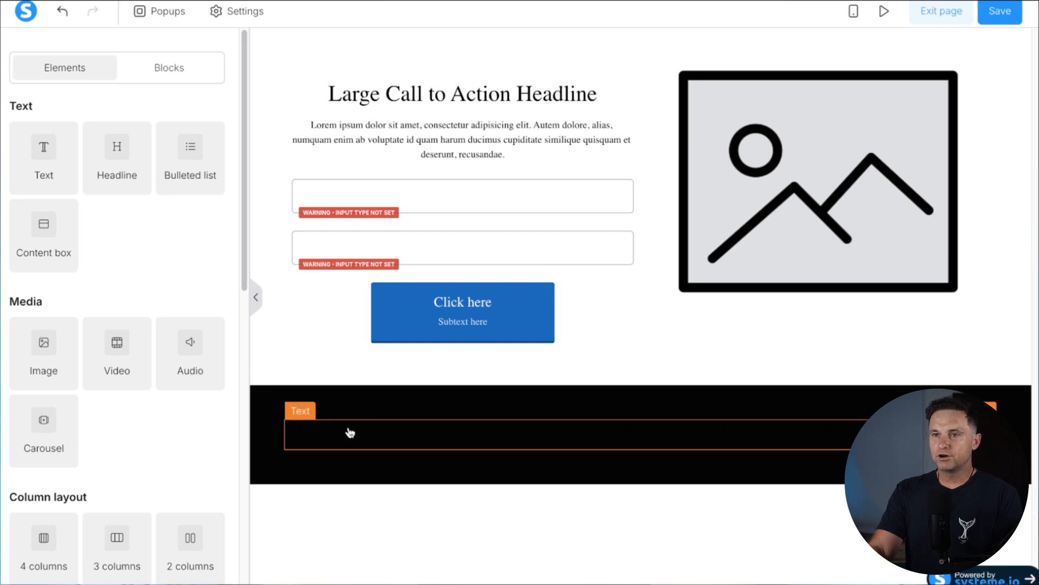
Make the bottom section's paragraph text white (#ffffff)
triple_click(601, 440)
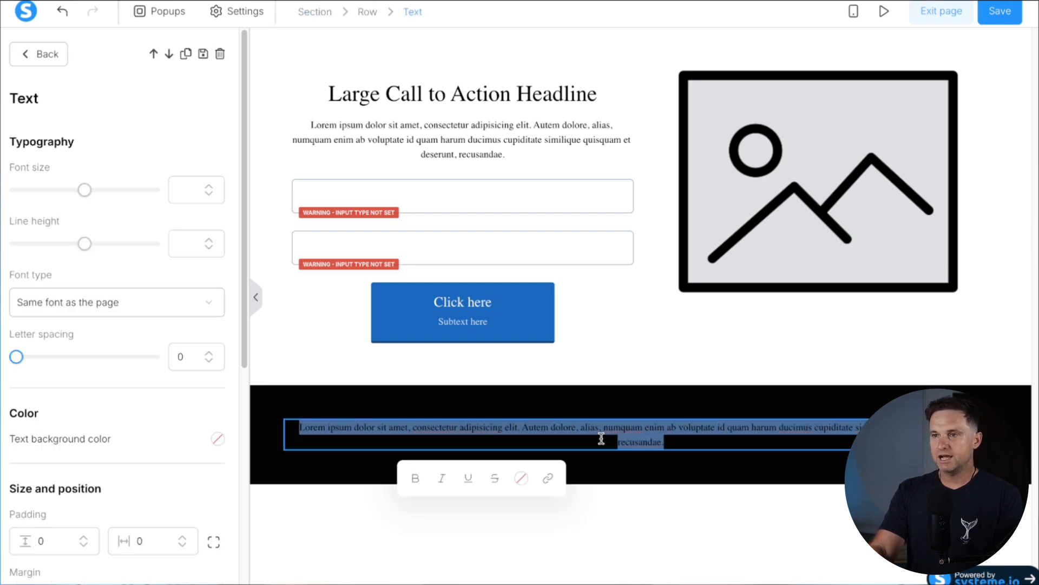
left_click(522, 481)
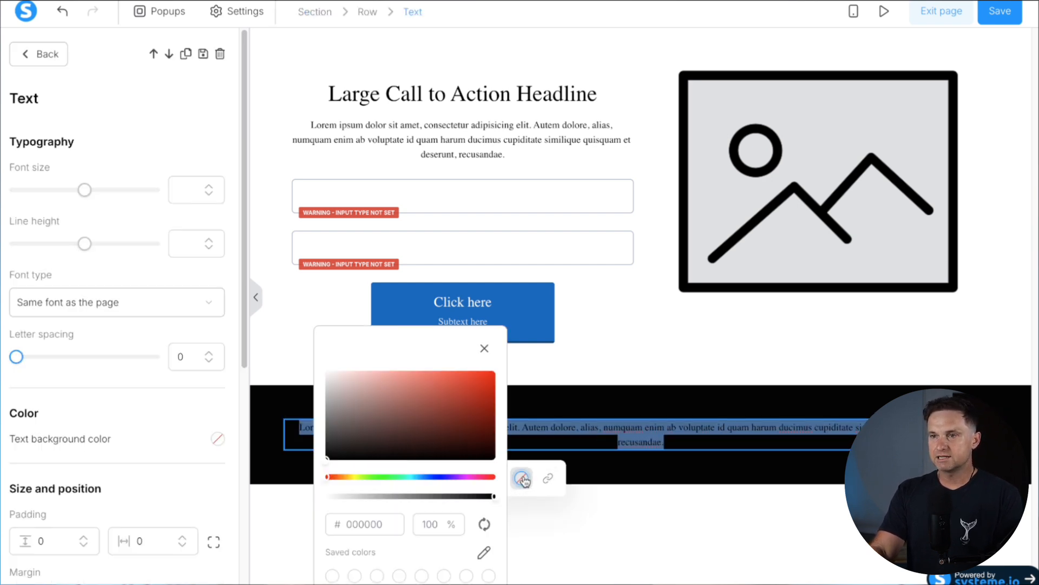
left_click_drag(323, 377, 327, 372)
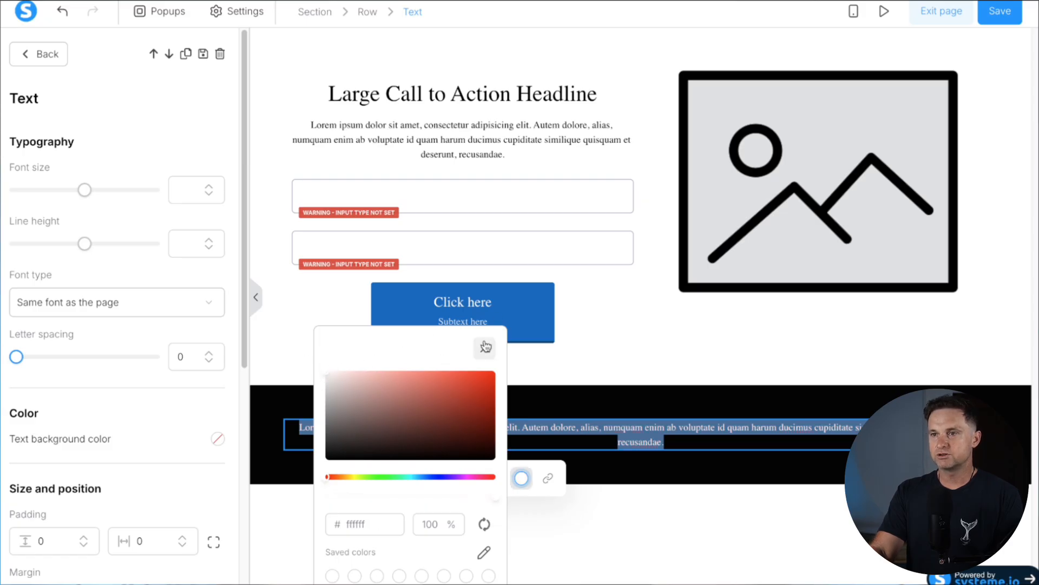
left_click(485, 348)
left_click(549, 459)
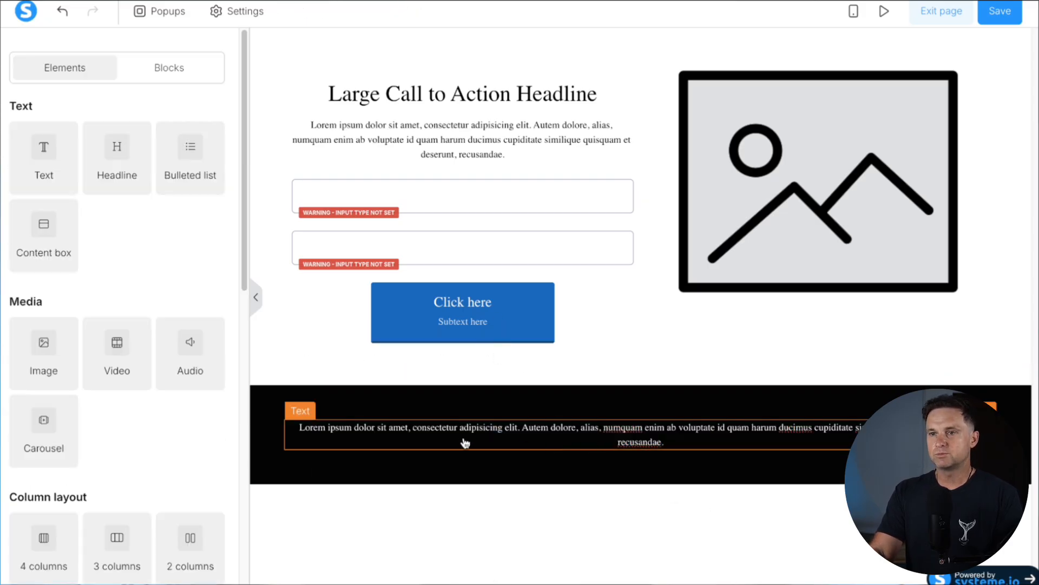
Replace the footer text with 'NoWay9to5.com | Privacy Policy | Terms and Conditions'
triple_click(580, 436)
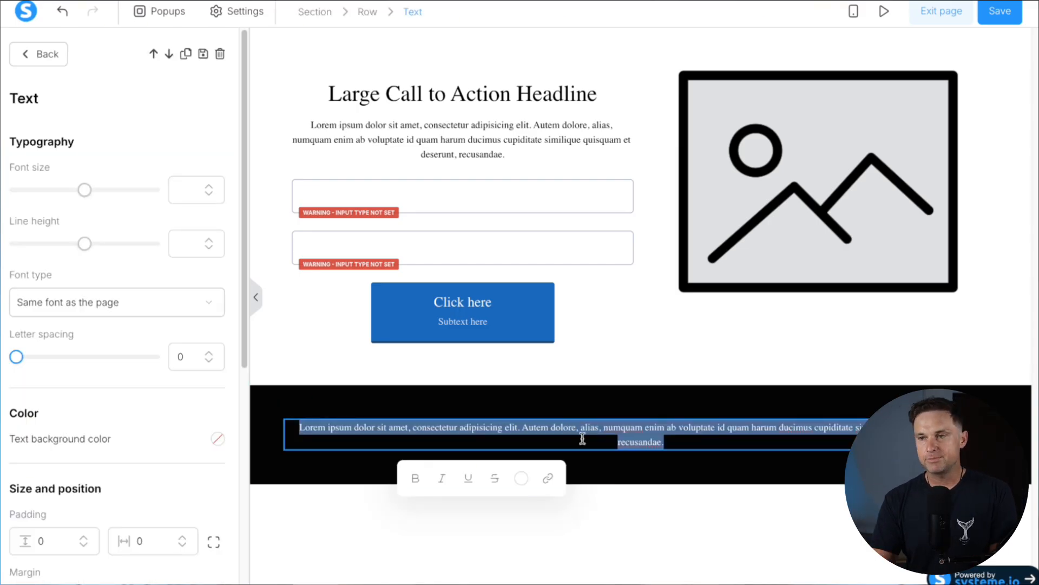
type("NoWay9to5.com ")
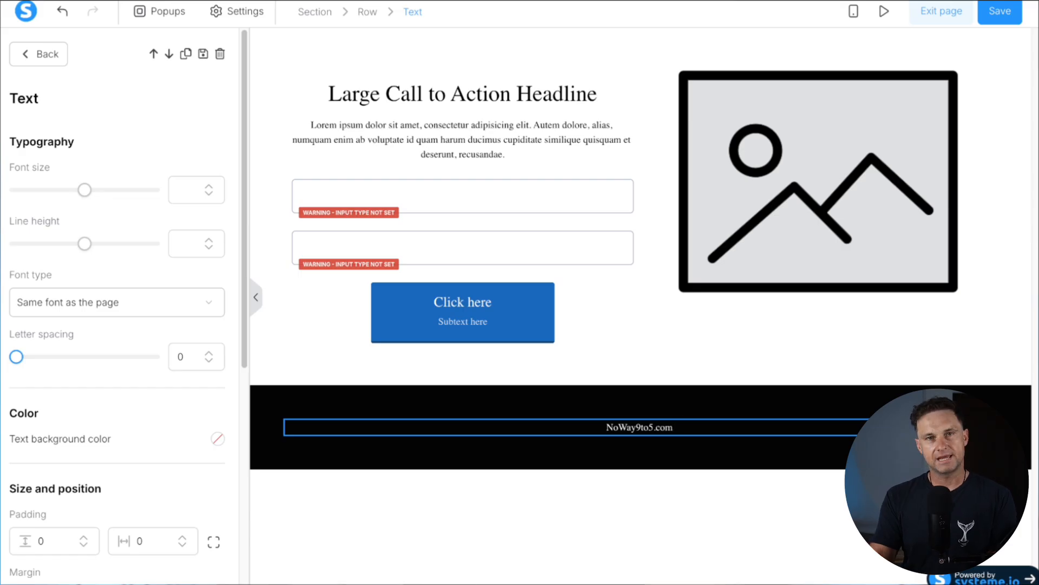
type("| Priav")
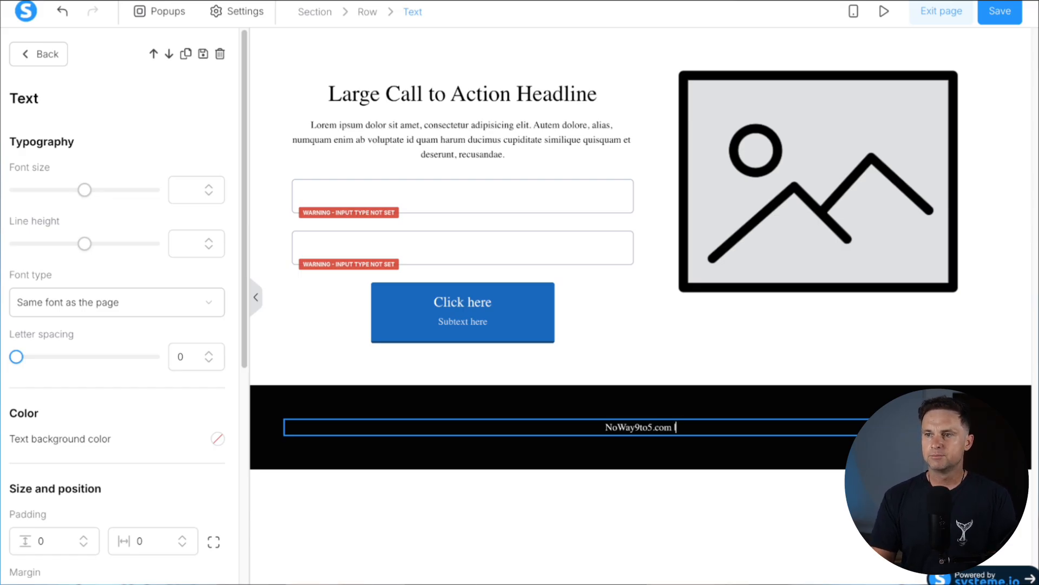
key("BackSpace")
key("BackSpace")
type("va")
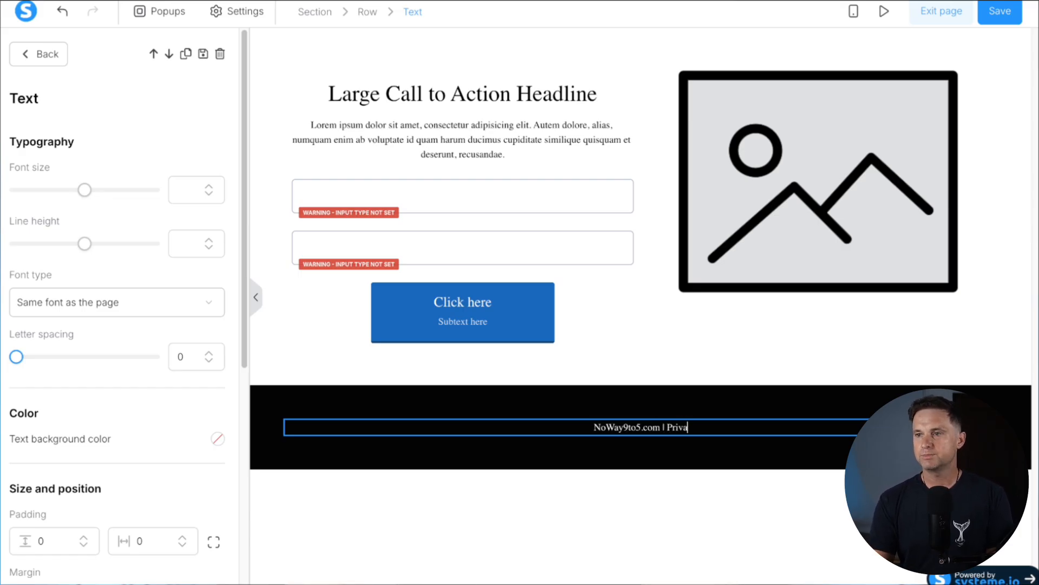
type("cy Policy | ")
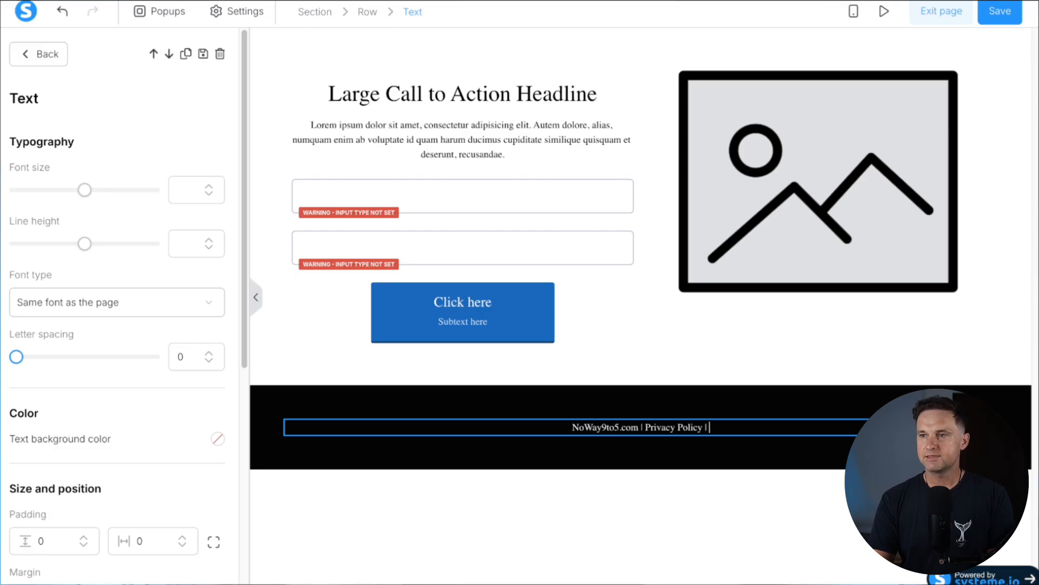
type("Terms and Conditions")
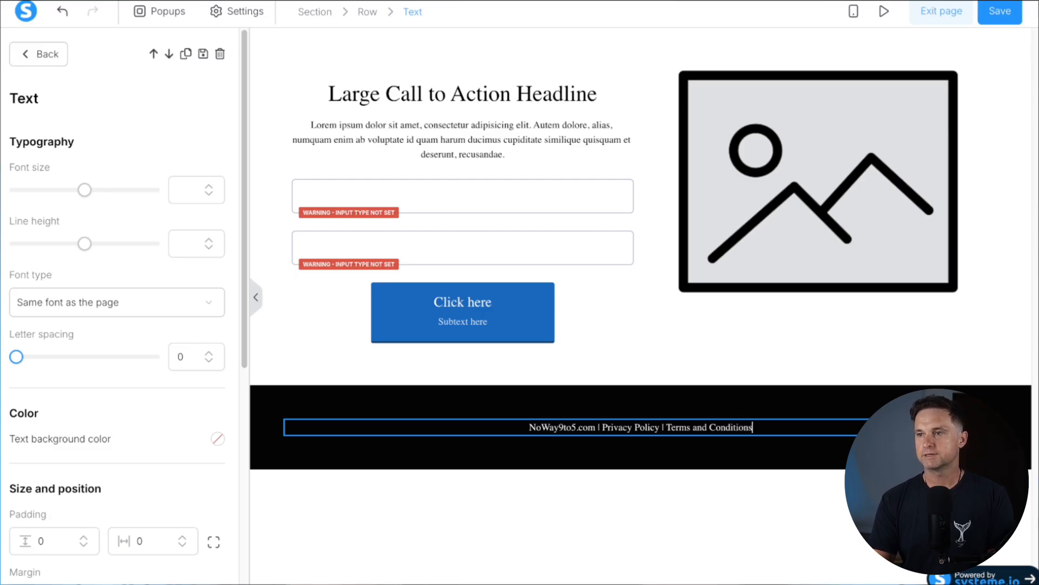
left_click(587, 494)
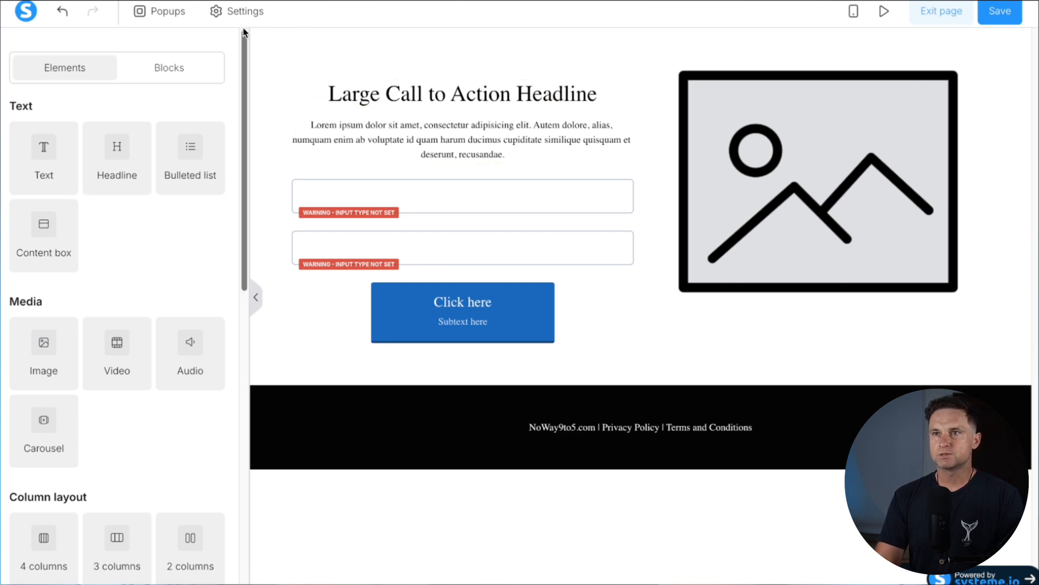
Set the page's default typography to the Google font Montserrat
left_click(241, 13)
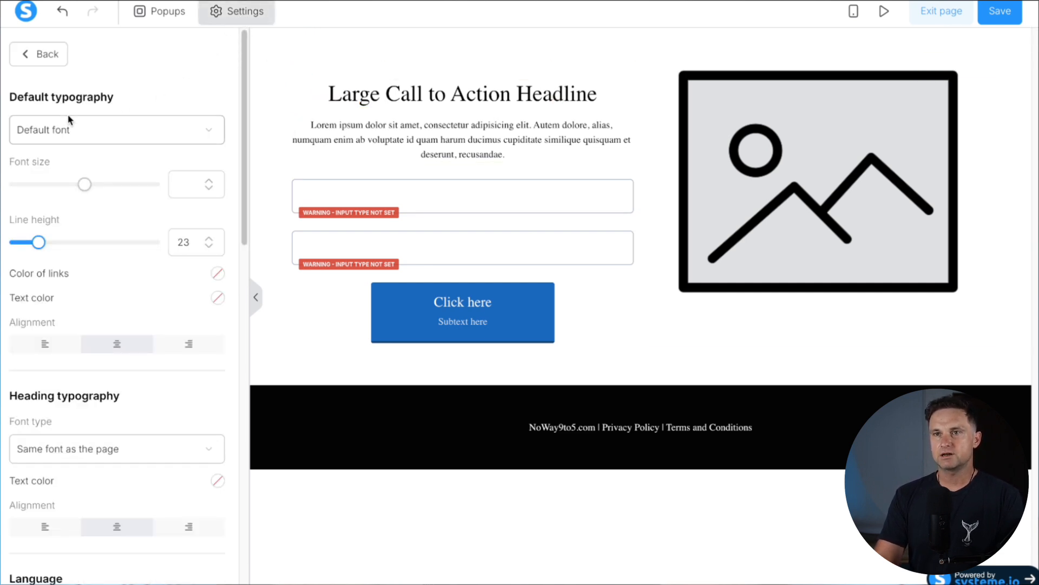
left_click_drag(7, 97, 130, 98)
left_click(123, 131)
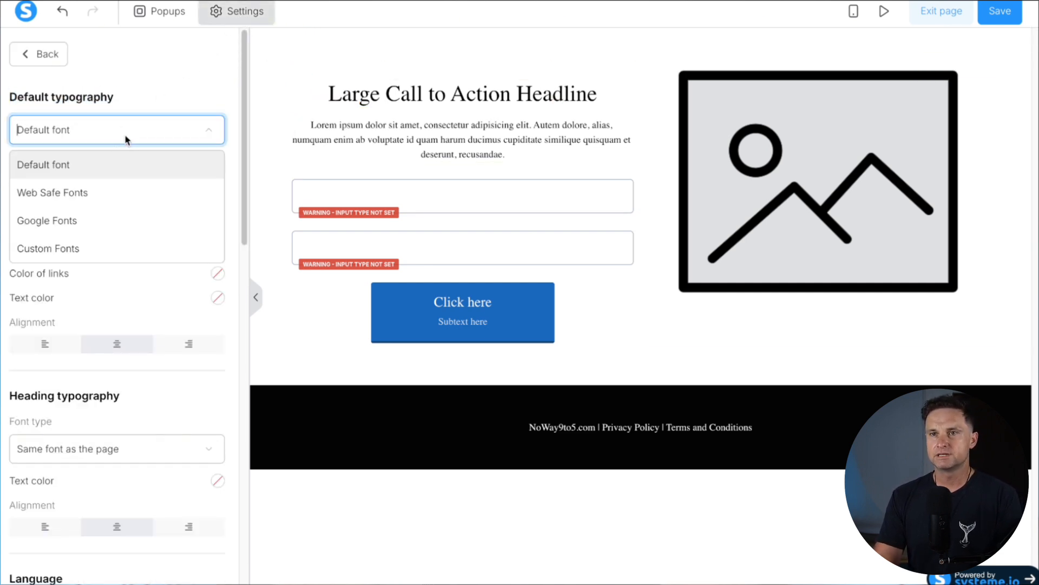
left_click(84, 227)
left_click(68, 167)
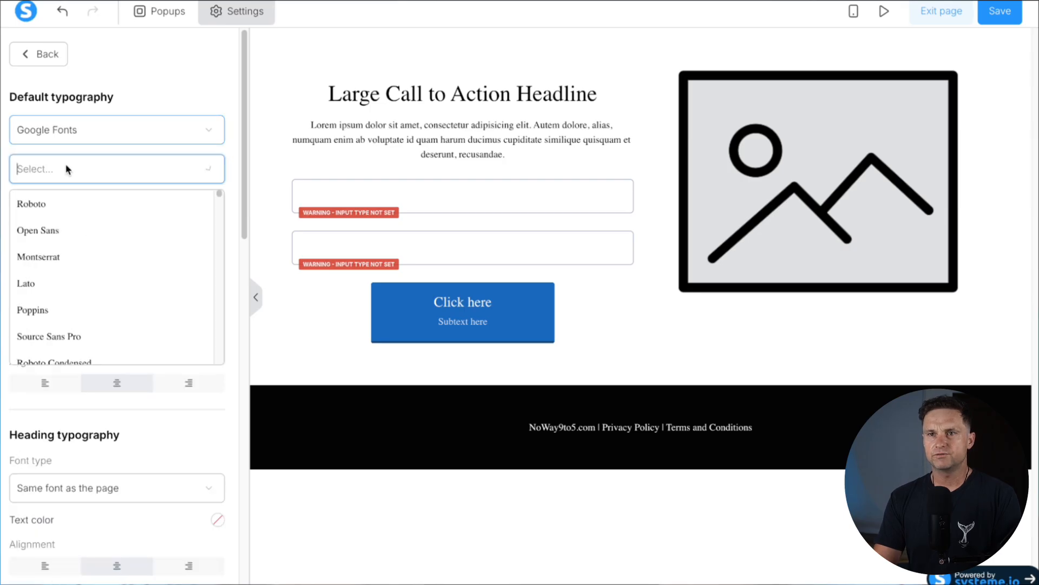
left_click(66, 253)
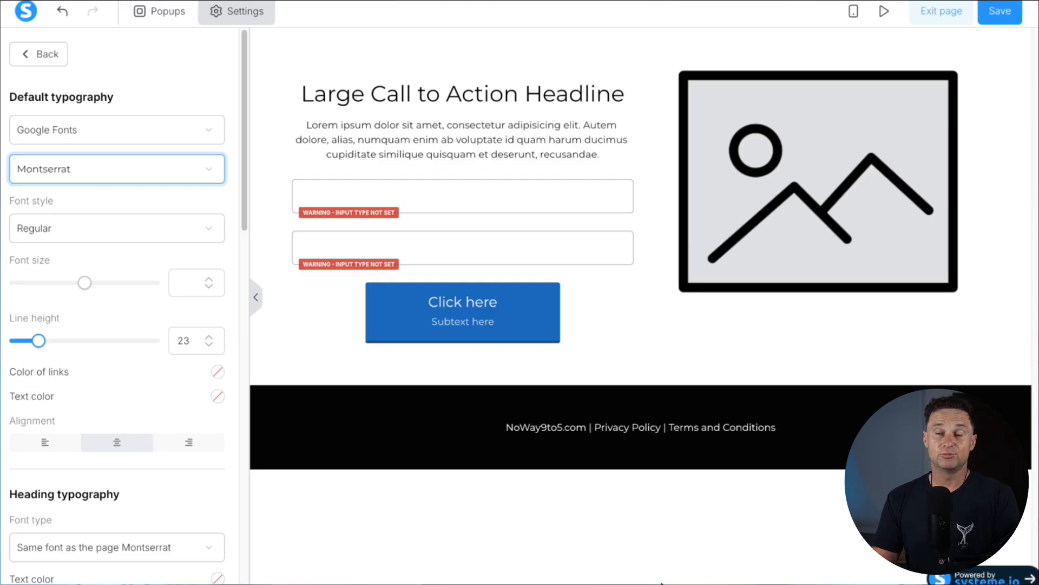
left_click(433, 511)
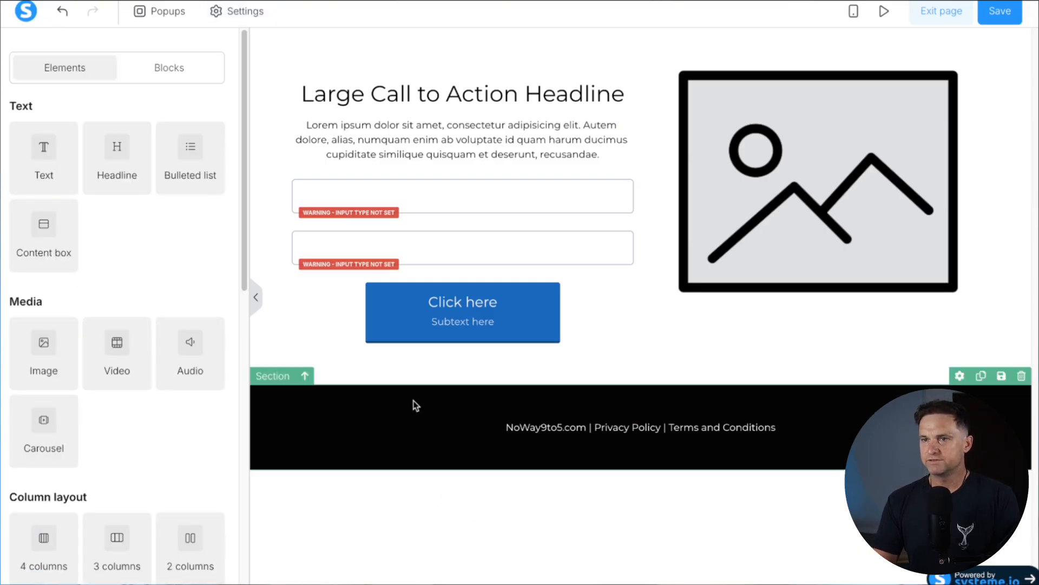
left_click(424, 411)
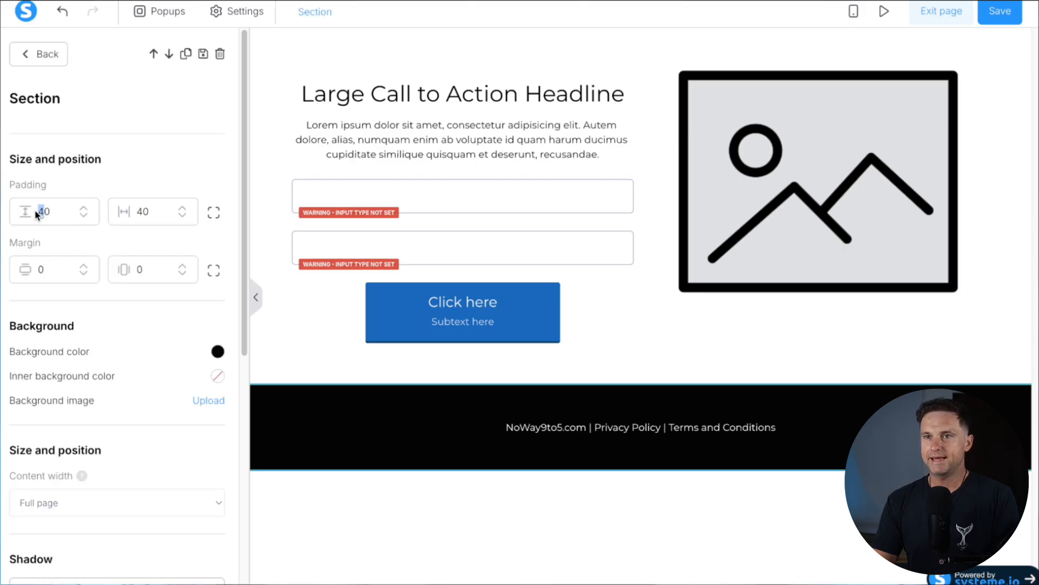
left_click(448, 462)
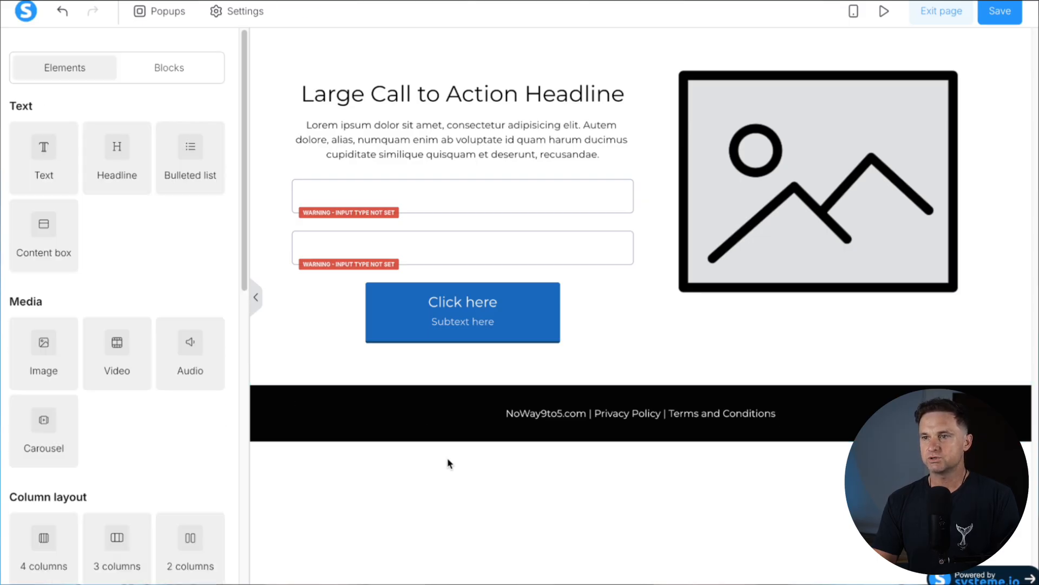
left_click(602, 418)
left_click(600, 414)
left_click_drag(602, 411, 660, 414)
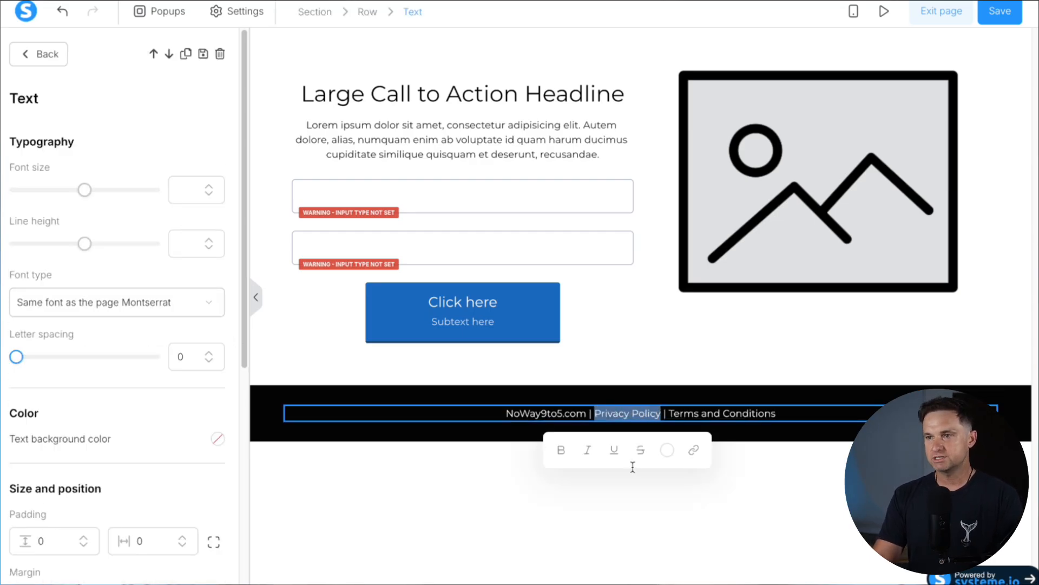
left_click(694, 452)
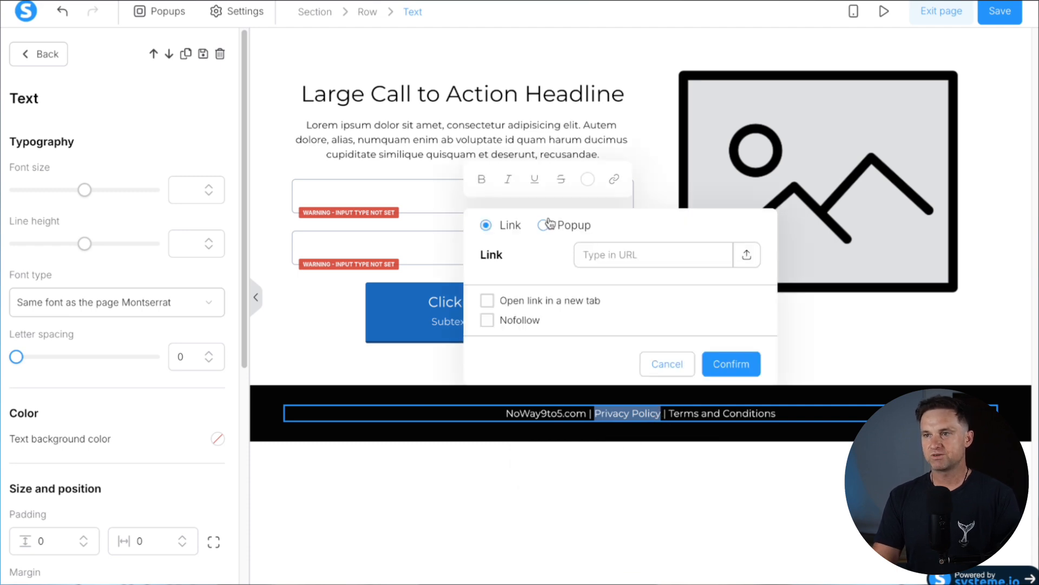
type("https://www.noway9to5.com/privacy")
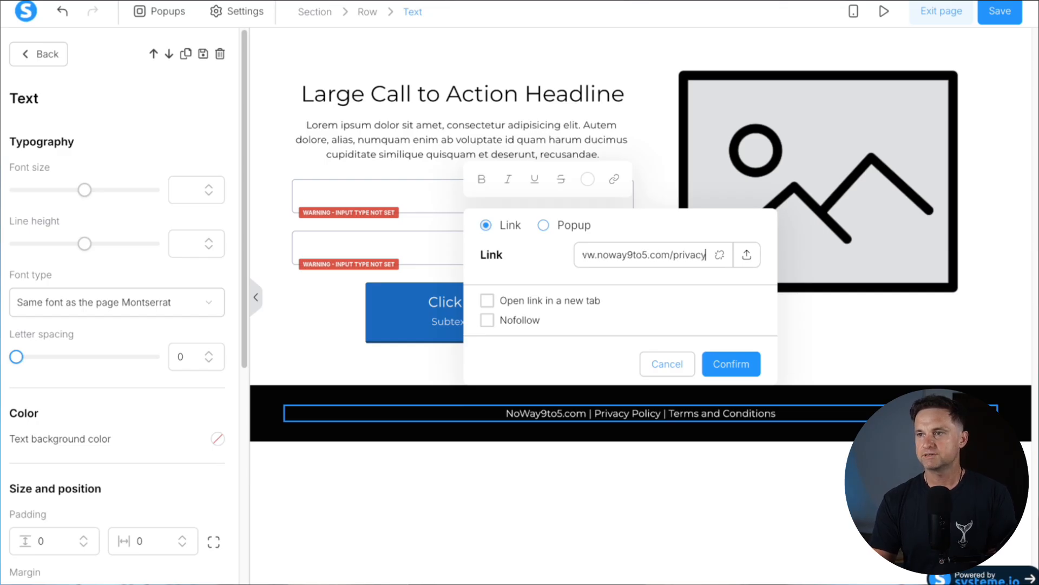
type("-policy")
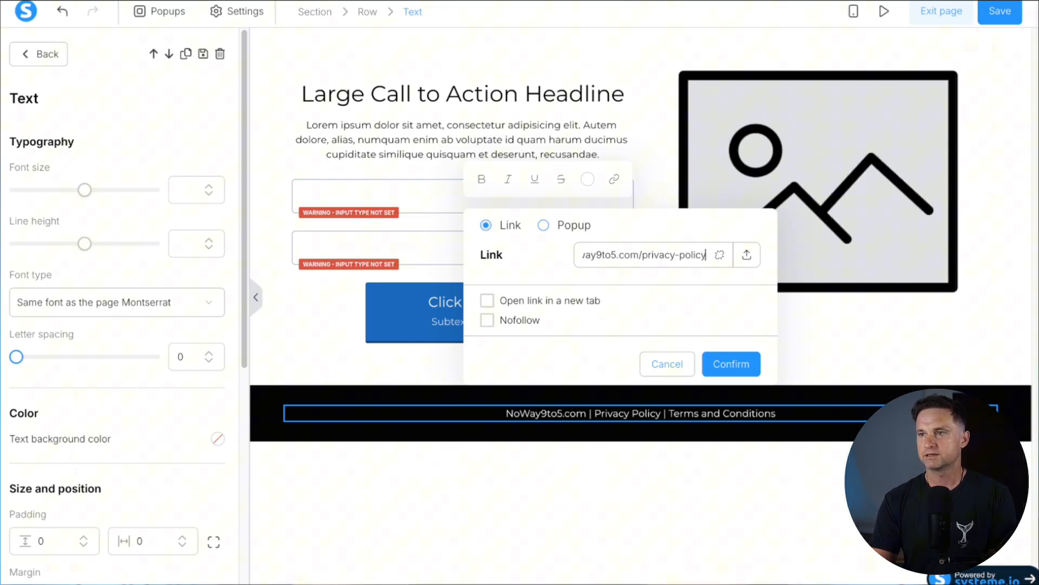
left_click(720, 363)
left_click(813, 421)
left_click(798, 415)
mouse_move(798, 415)
left_mouse_down()
mouse_move(670, 418)
mouse_move(779, 418)
left_mouse_up()
left_click(676, 415)
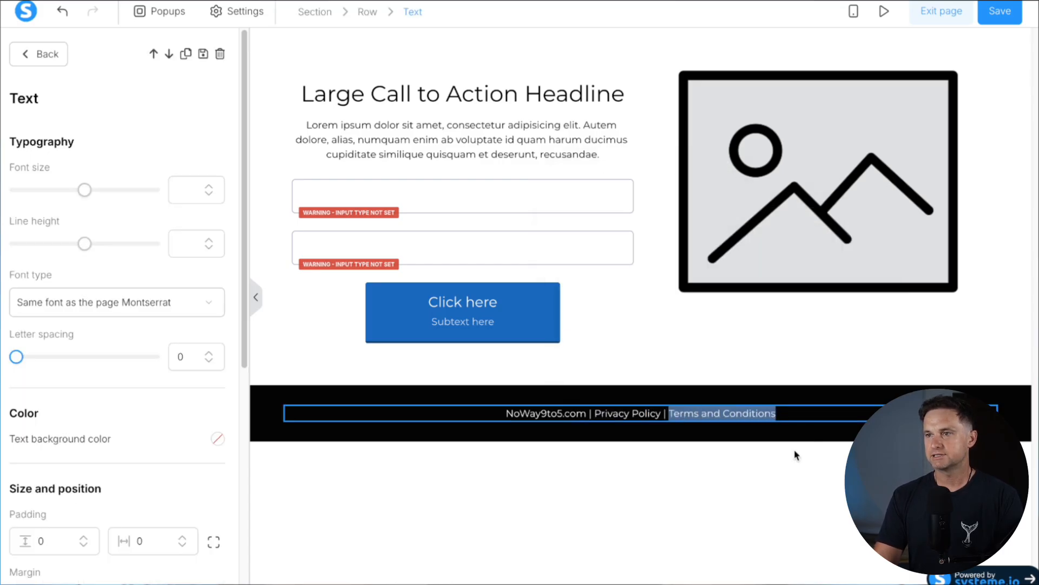
left_click(796, 455)
left_click(726, 268)
type("https://www.nowayt9t")
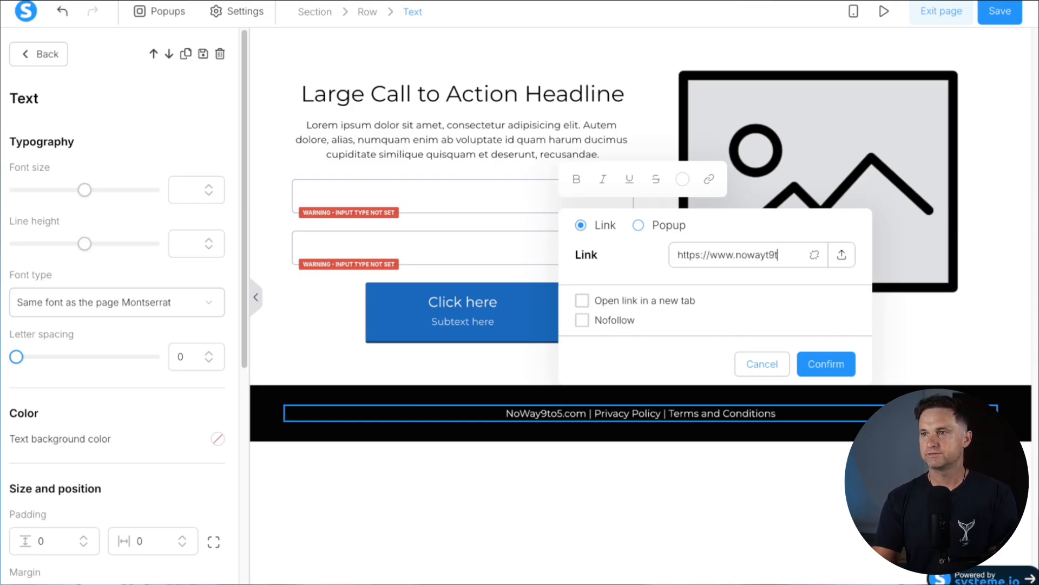
type("y9to5.com/terms")
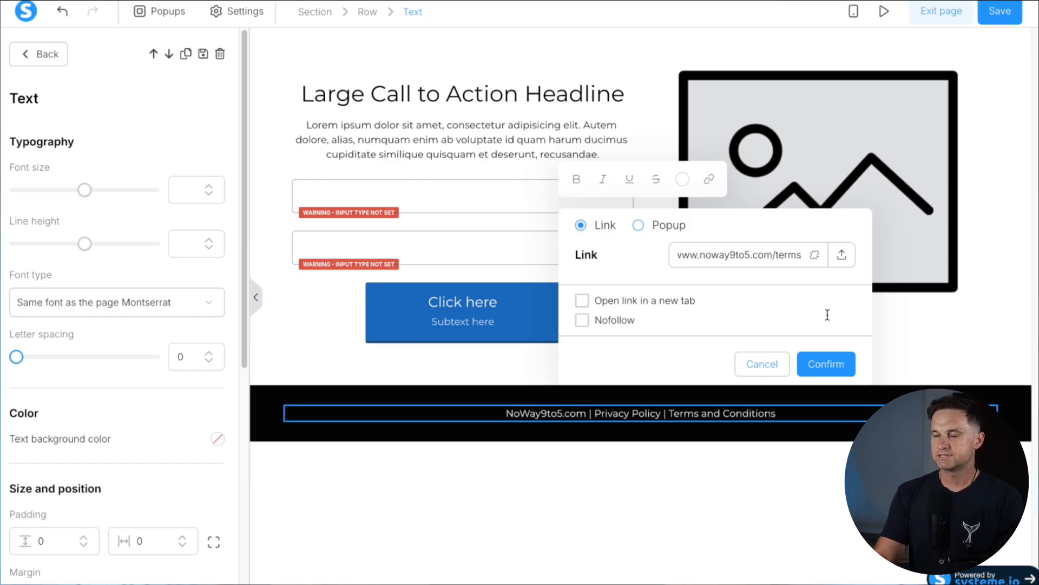
left_click(824, 362)
left_click(355, 467)
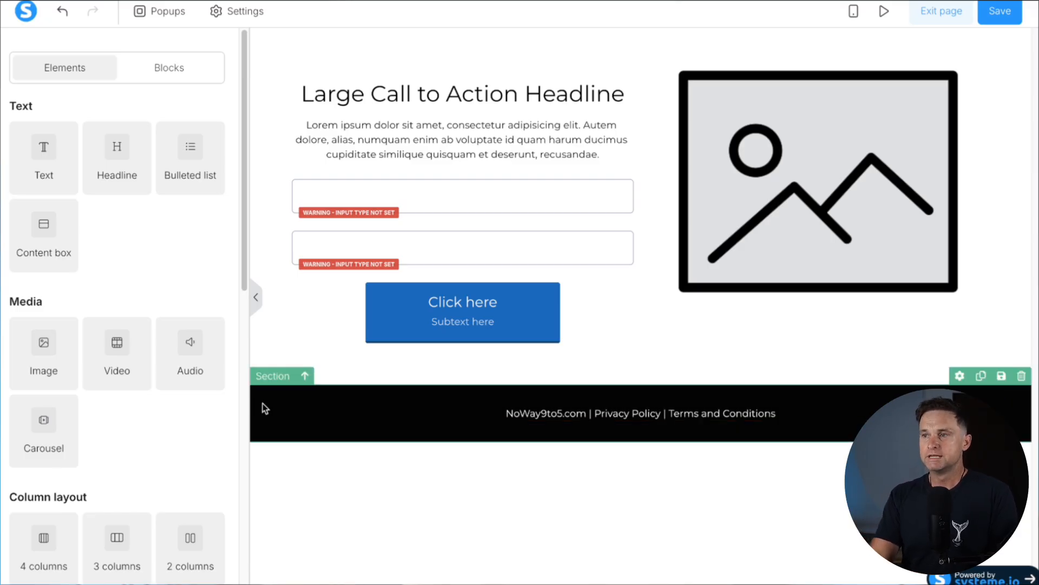
Create a reusable block from the footer section named 'Global Footer NoWay9to5', capitalising the W
left_click(1002, 376)
left_click(443, 175)
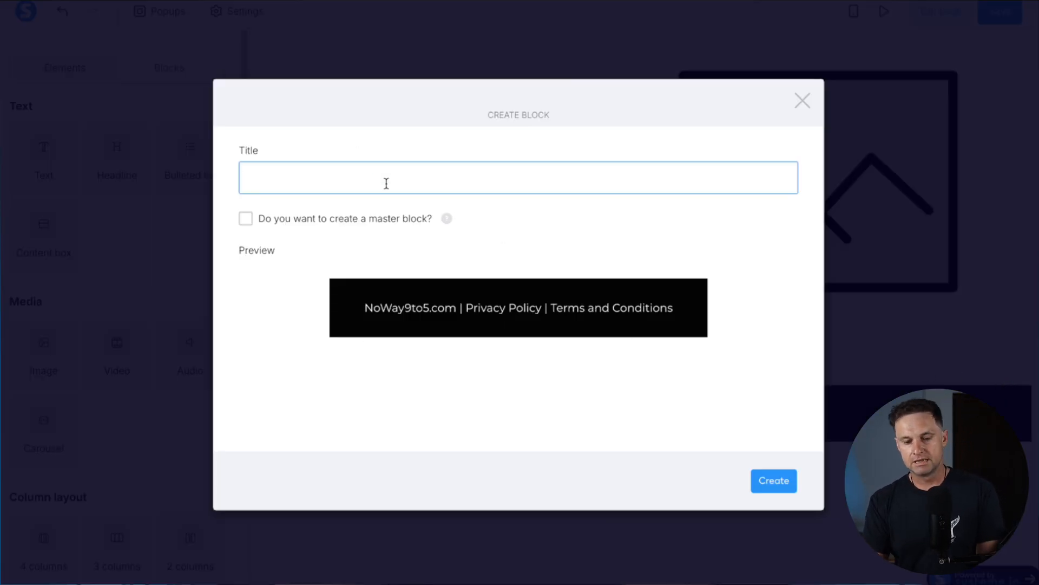
type("Global Footer Noway9to5")
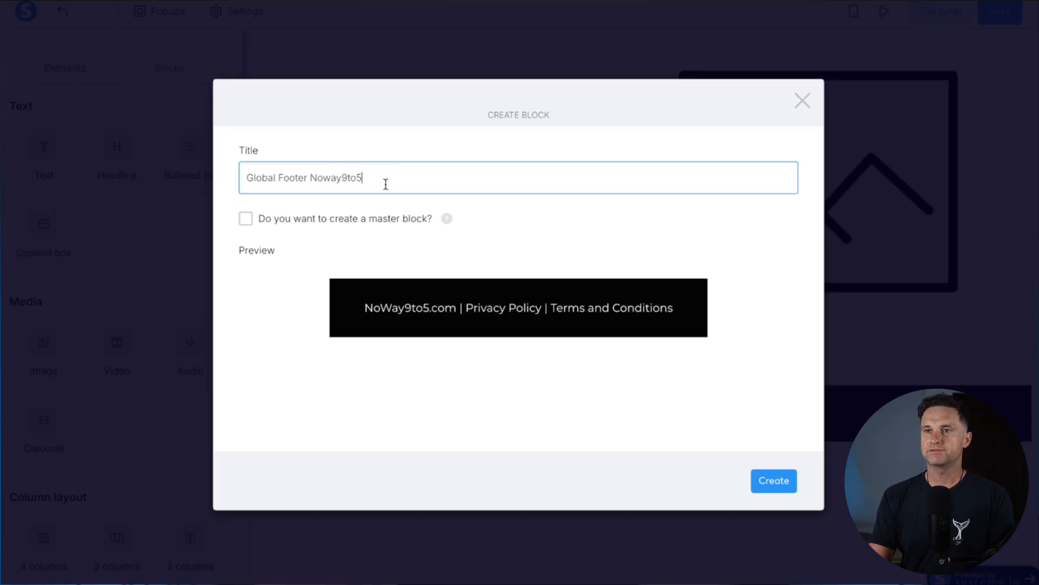
left_click_drag(322, 177, 330, 177)
type("W")
left_click(313, 241)
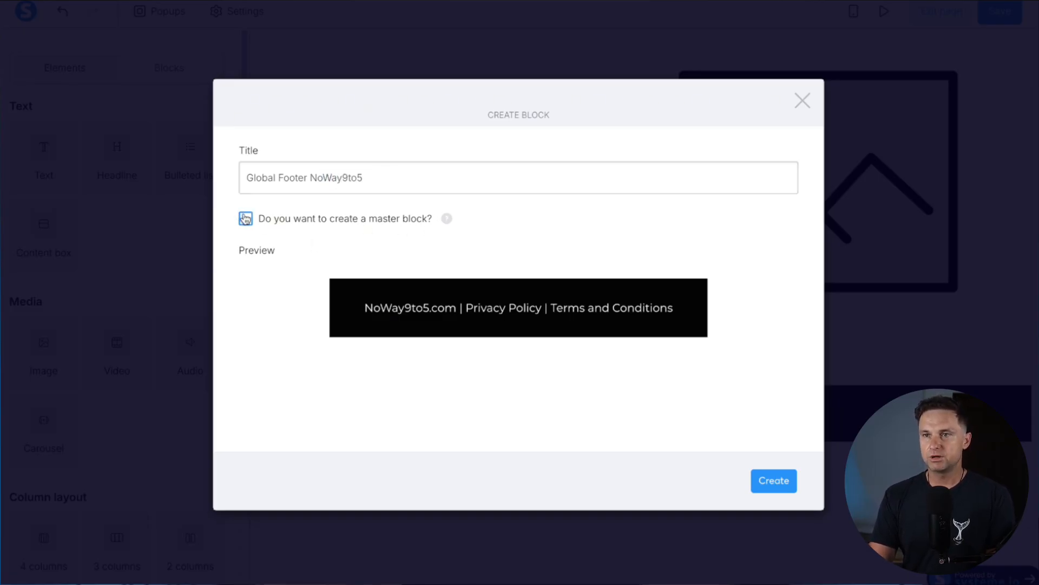
left_click(778, 482)
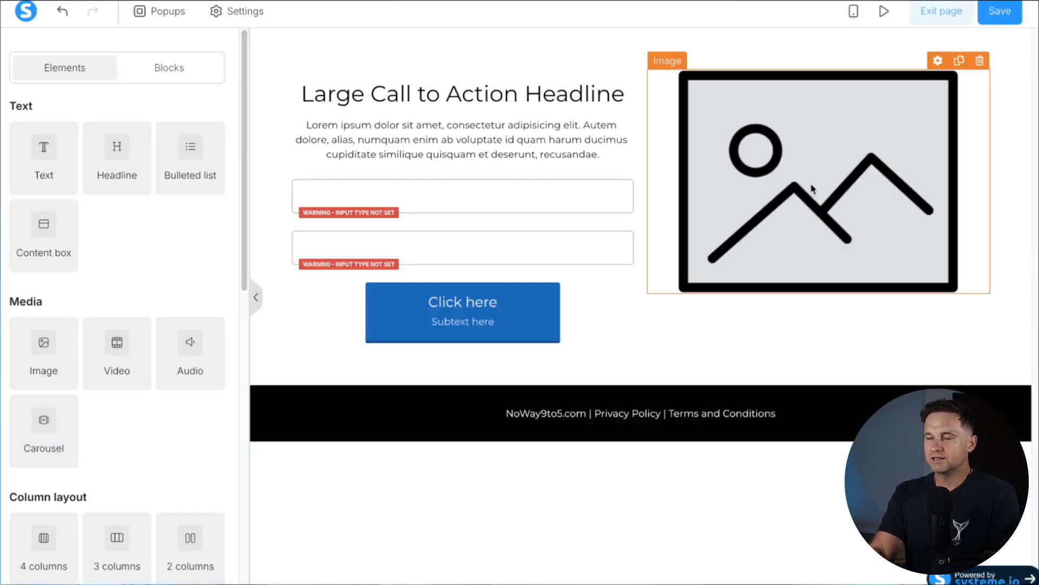
Upload the 5 Copywriting Secrets book cover PNG and insert it in place of the placeholder image
left_click(810, 183)
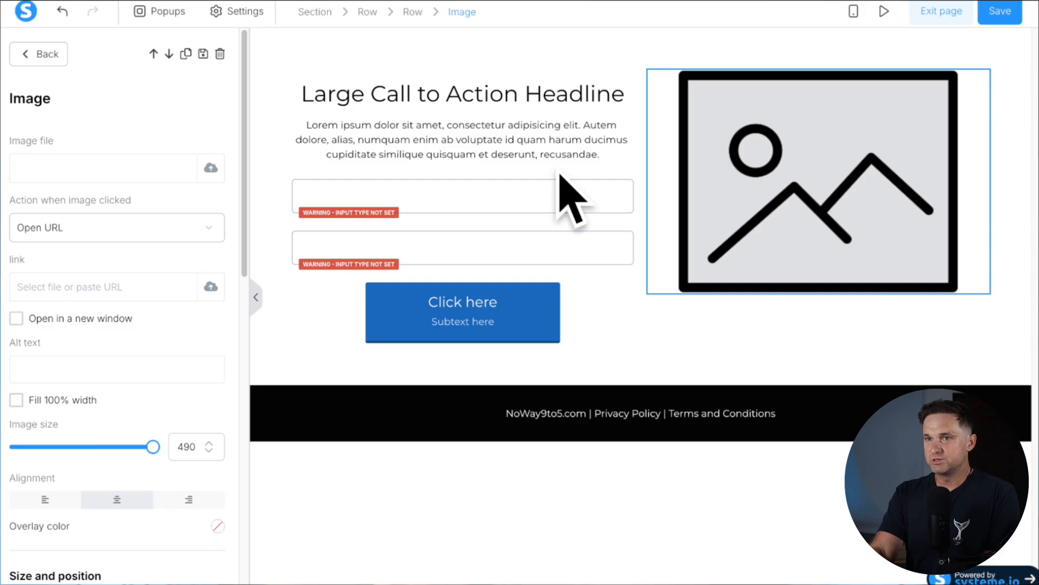
left_click(210, 169)
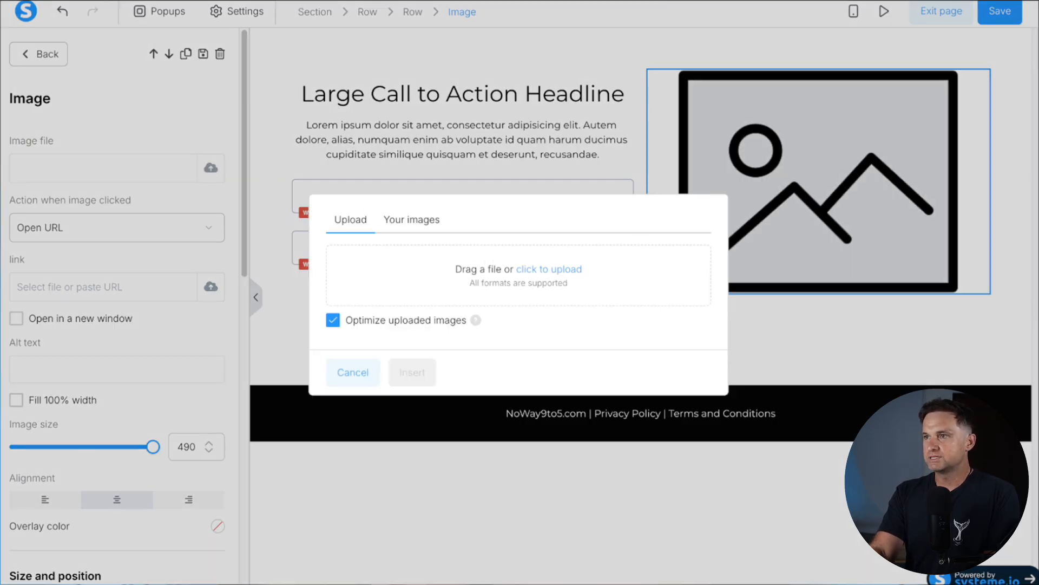
left_click_drag(900, 37, 575, 207)
left_click_drag(826, 86, 615, 250)
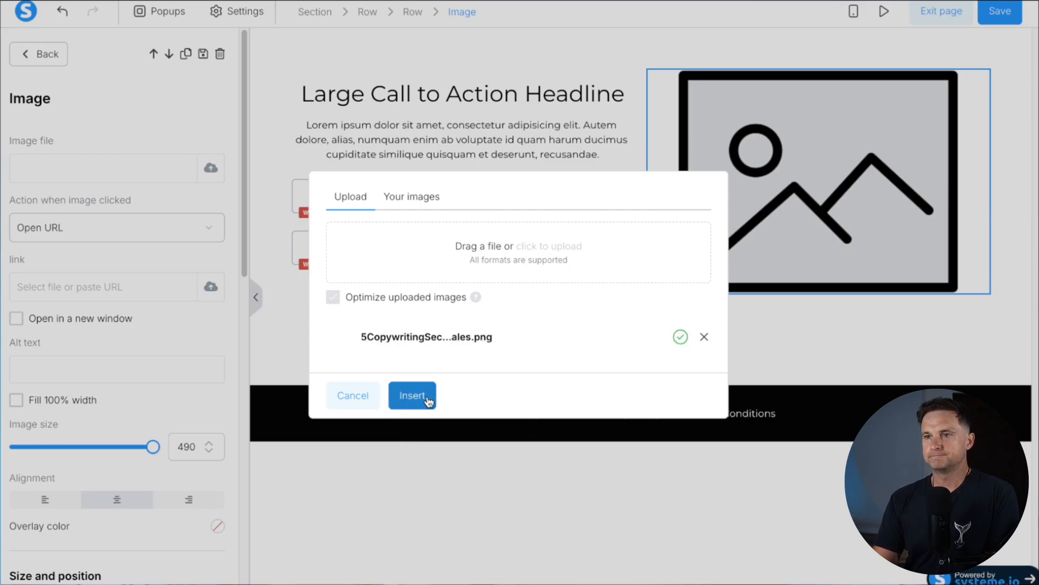
left_click(413, 396)
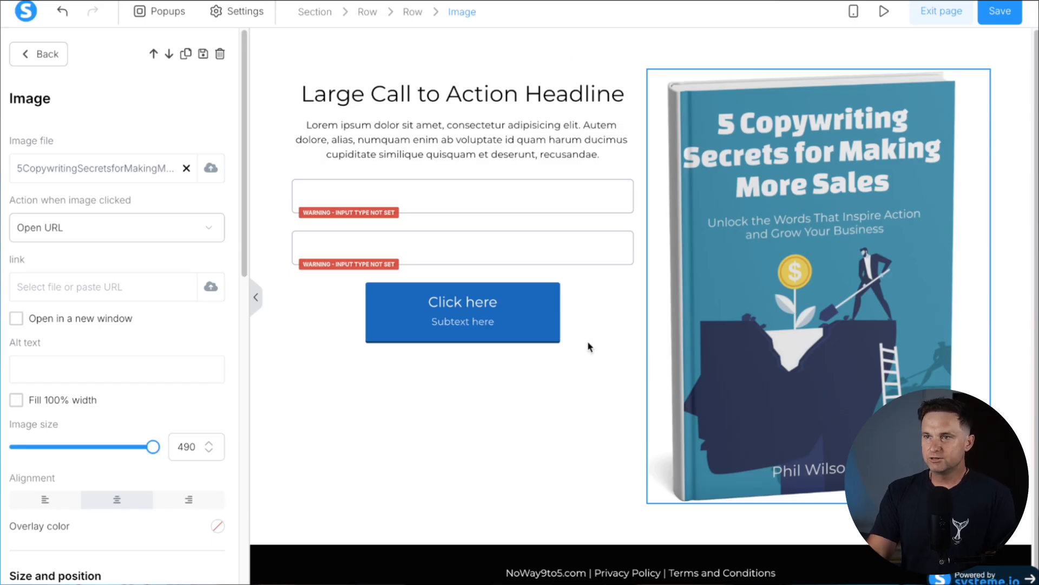
Set the book cover's image size to 380
left_click_drag(153, 450, 124, 454)
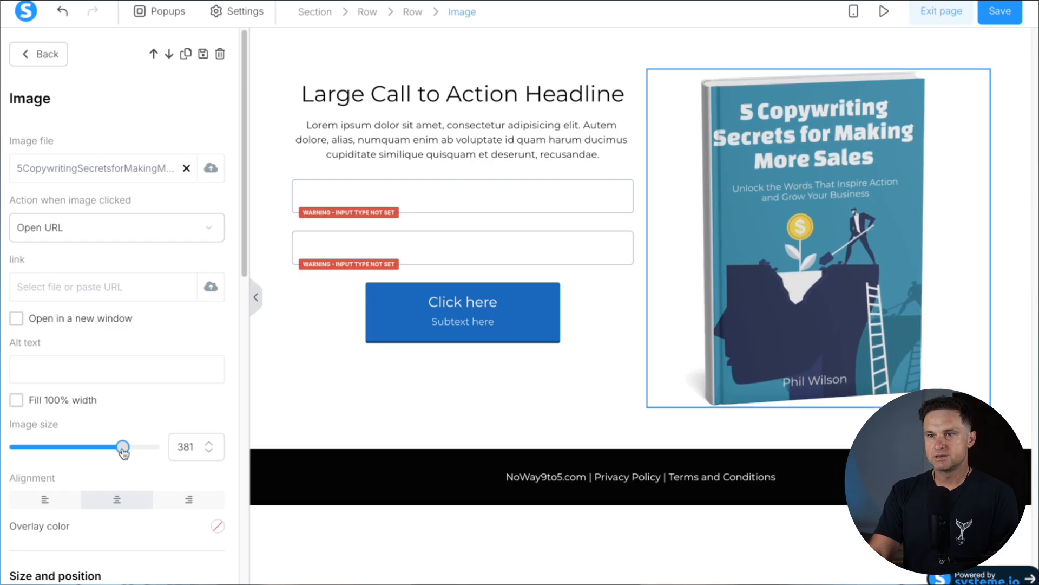
double_click(188, 451)
type("380")
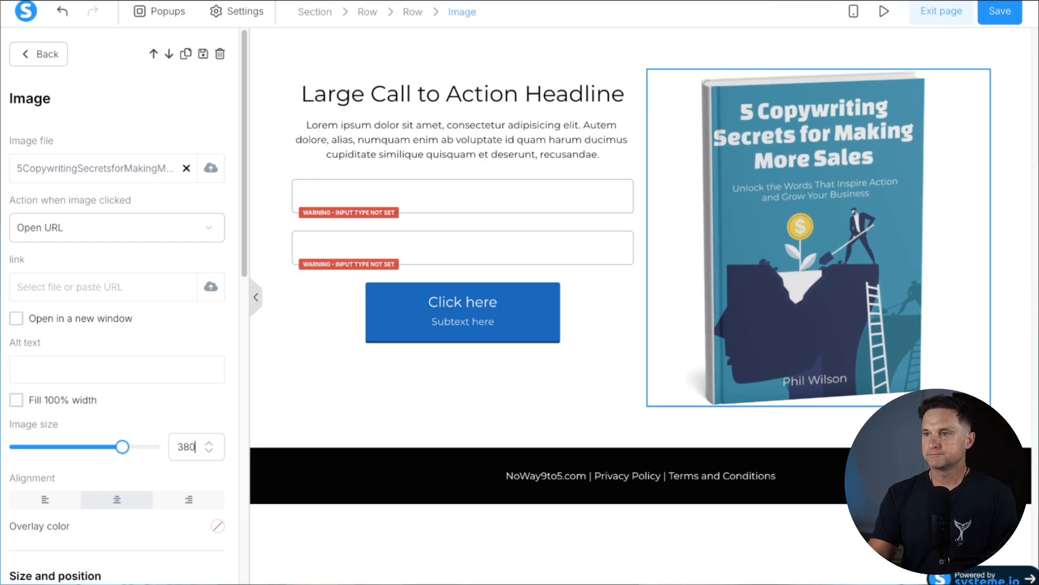
left_click(500, 162)
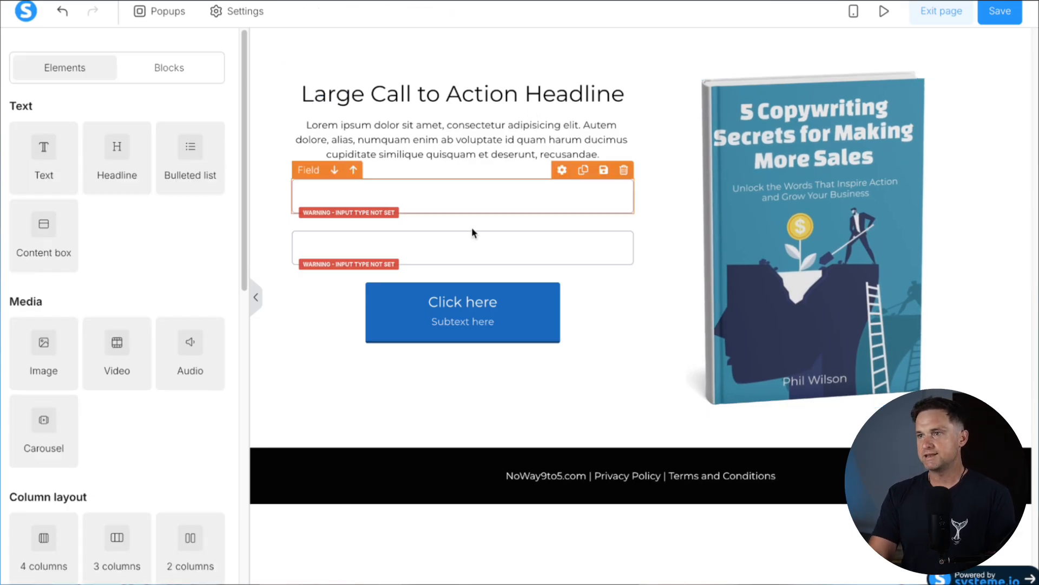
Replace the headline text with 'How To Make More Sales With These 5 Copywriting Hacks In a Matter Of Minutes'
double_click(418, 99)
key("super+a")
type("How to")
key("BackSpace")
key("BackSpace")
type("To Make More Sales With THis")
key("BackSpace")
key("BackSpace")
key("BackSpace")
type("hedse")
key("BackSpace")
key("BackSpace")
key("BackSpace")
type("se T")
key("BackSpace")
type("5 Hack")
key("BackSpace")
key("BackSpace")
key("BackSpace")
key("BackSpace")
type("Copywriting Hacks In a Matter O")
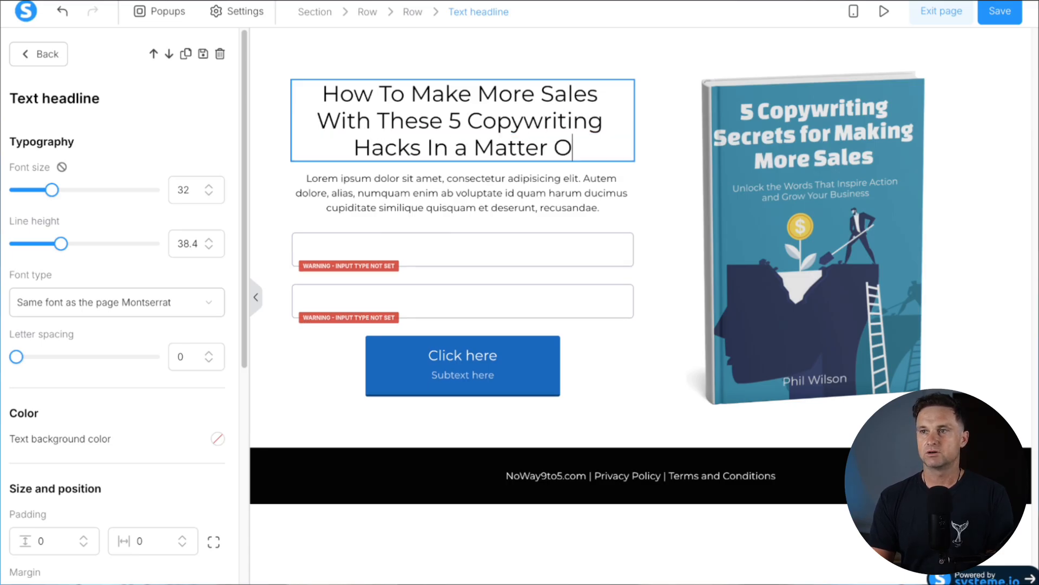
type("f Minutes")
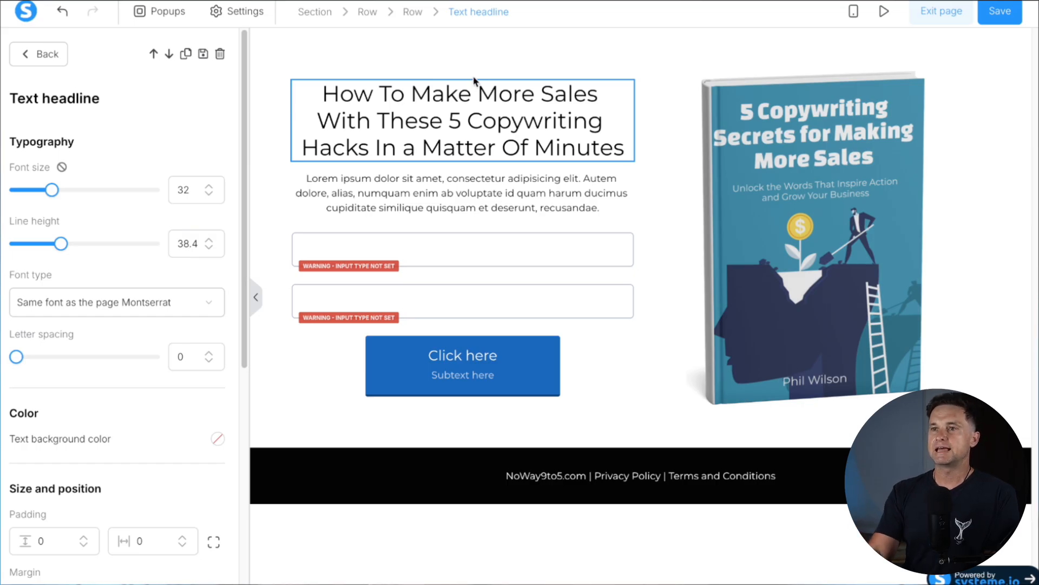
Highlight the phrases Make More Sales, Copywriting Hacks and Matter Of Minutes in the headline
left_click_drag(412, 93, 594, 93)
left_click(493, 102)
left_click_drag(467, 120, 625, 146)
left_click(423, 147)
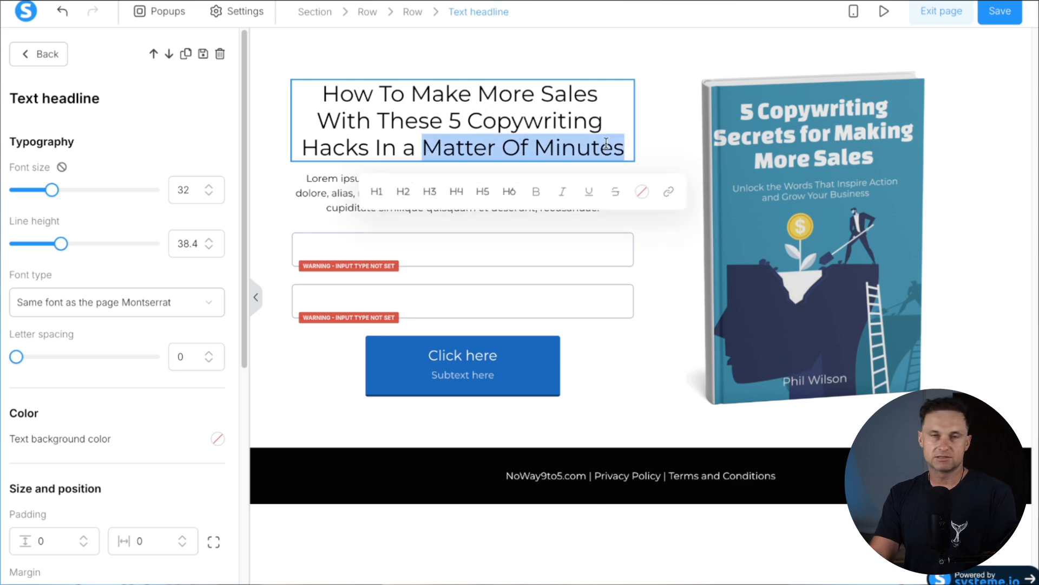
Bold the whole headline and colour 'Make More Sales' green (05ba26)
triple_click(505, 111)
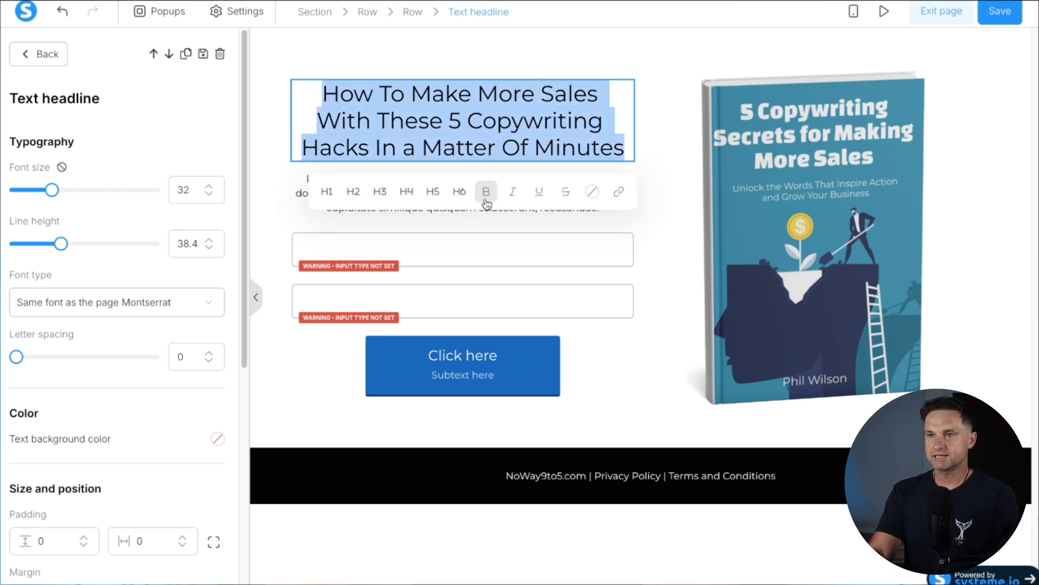
left_click(487, 195)
left_click(382, 90)
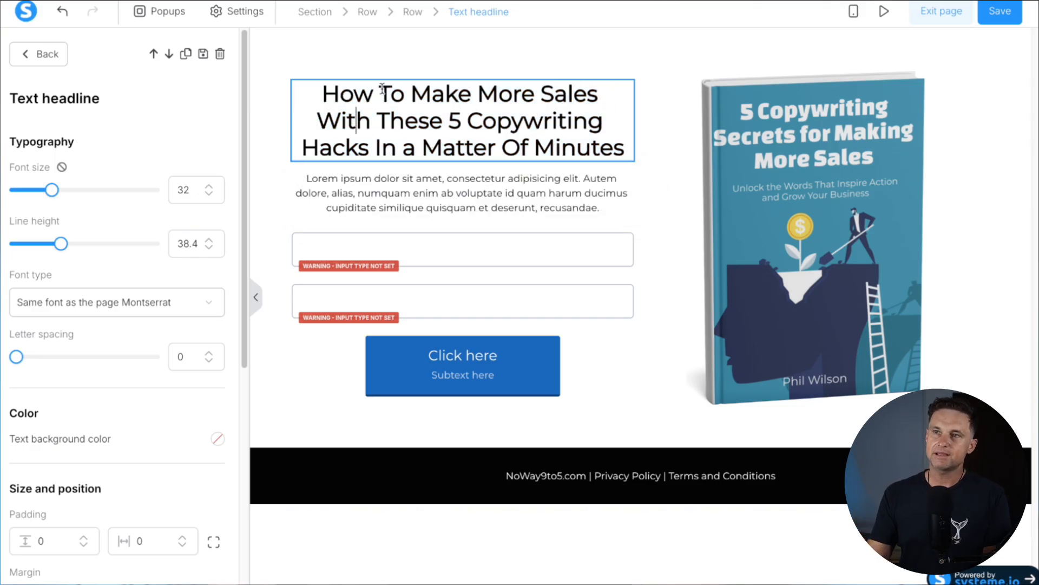
left_click_drag(412, 93, 598, 94)
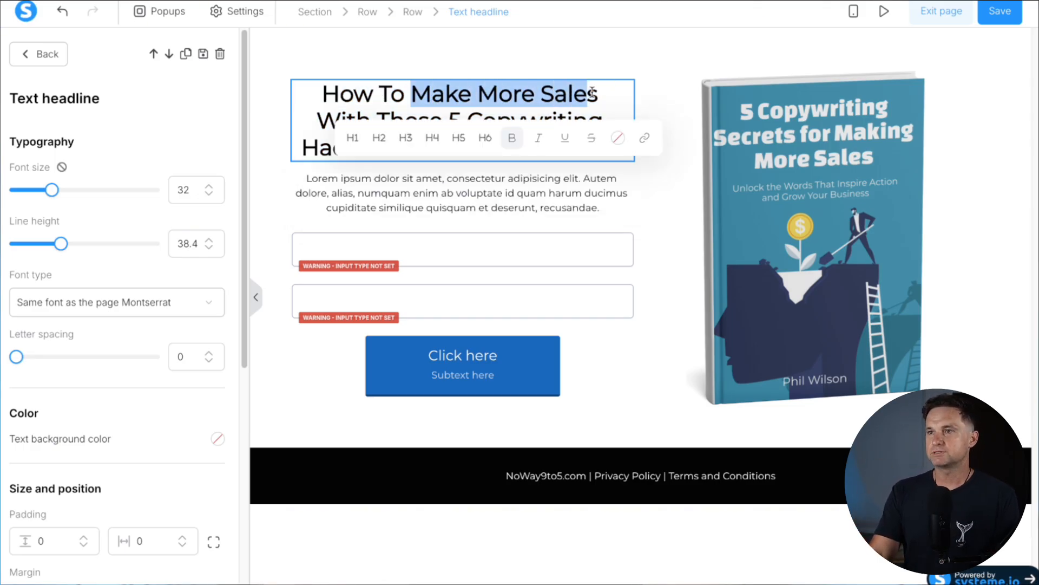
left_click(624, 139)
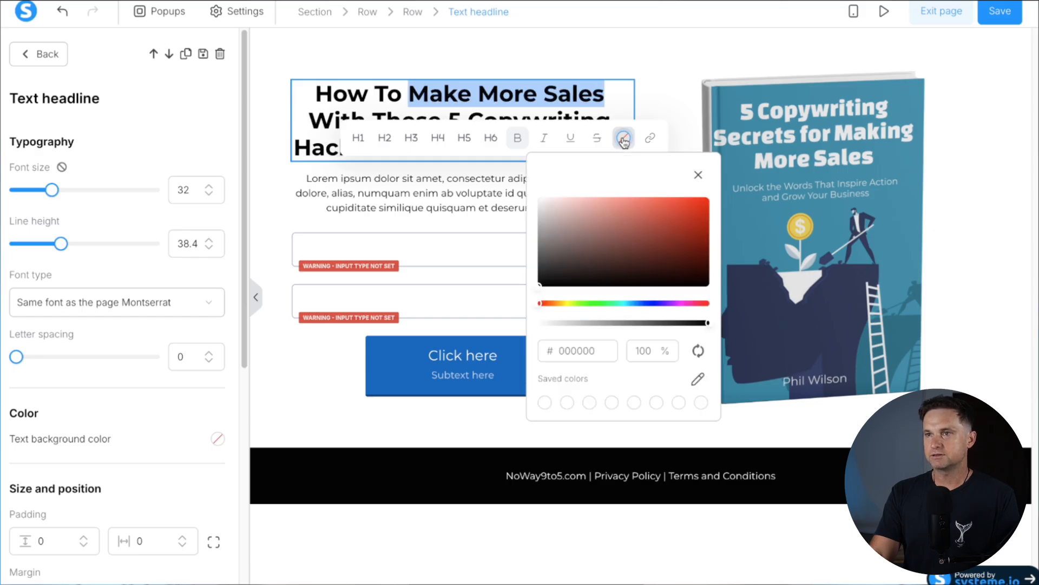
left_click_drag(589, 307, 706, 220)
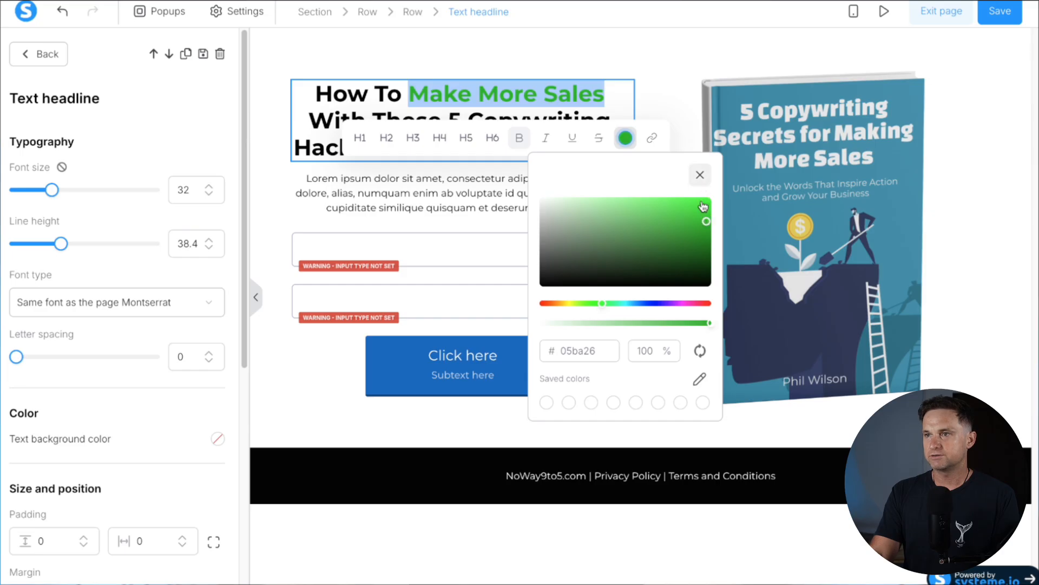
left_click(699, 174)
left_click(488, 87)
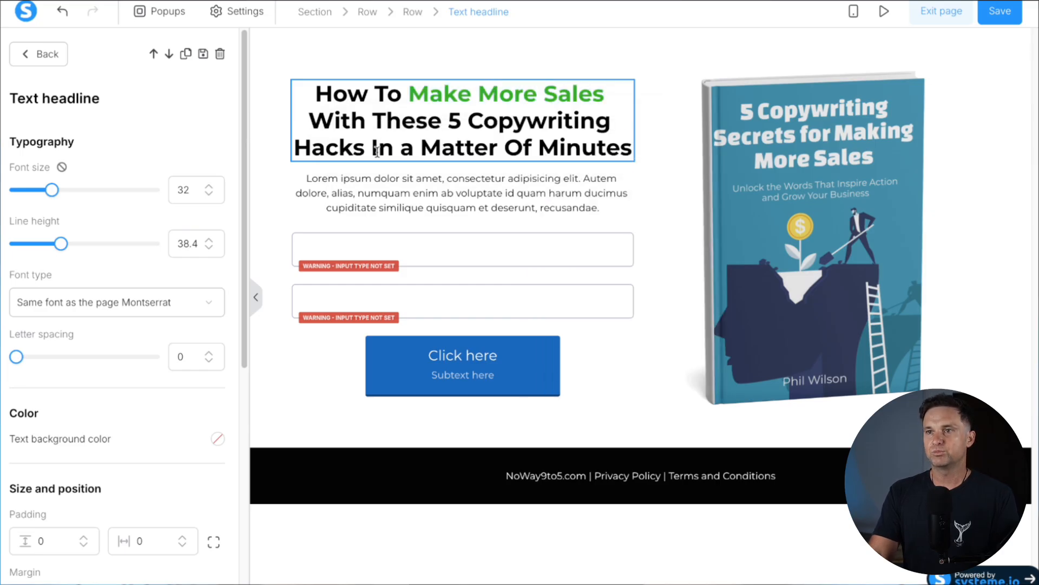
Colour 'Matter Of Minutes' red (f00c0c) in the headline
left_click_drag(427, 145, 633, 145)
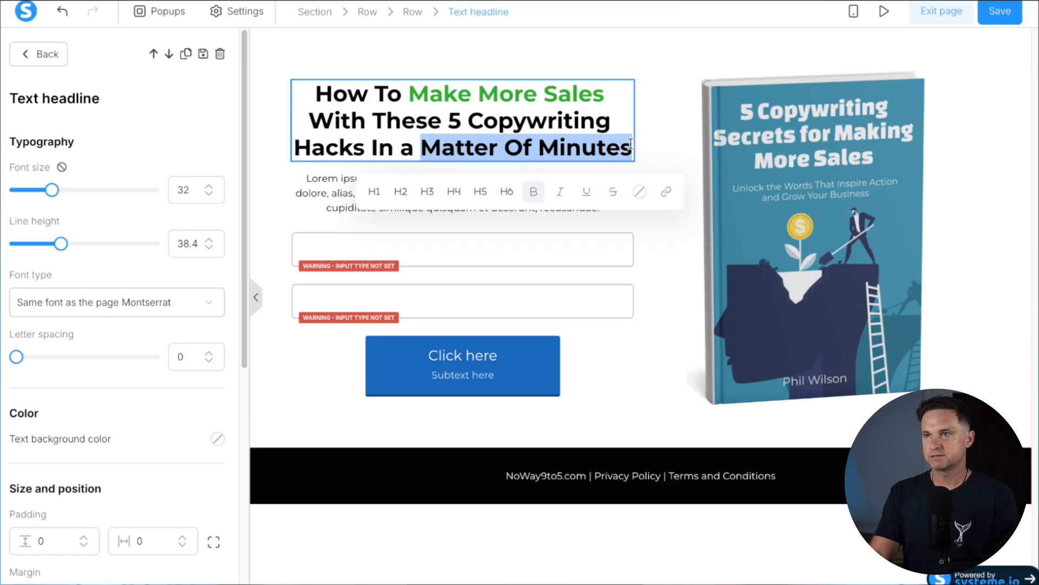
left_click(645, 191)
left_click(702, 268)
left_click_drag(702, 267, 728, 252)
left_click(719, 228)
left_click(652, 169)
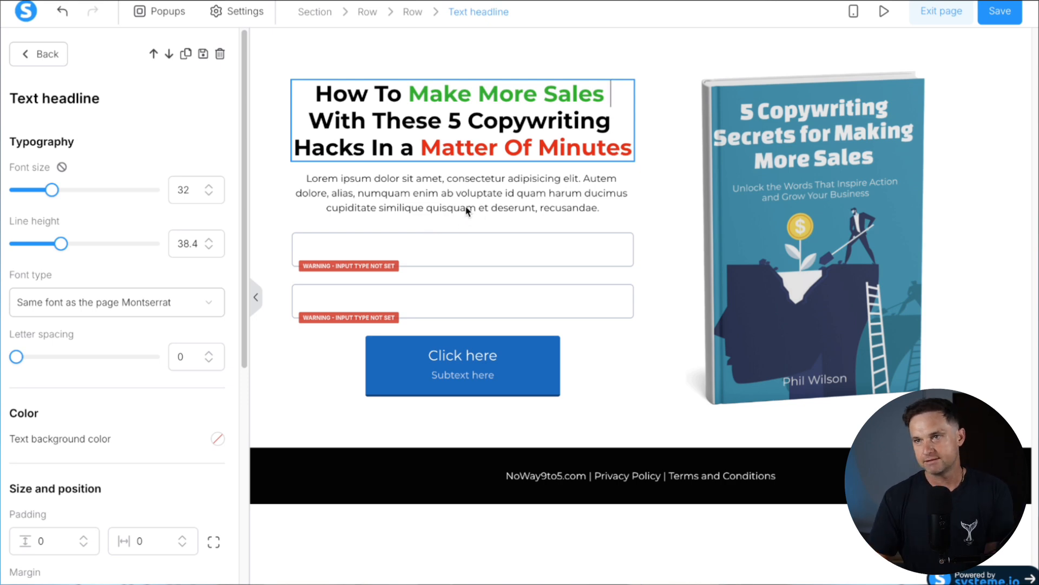
left_click(449, 188)
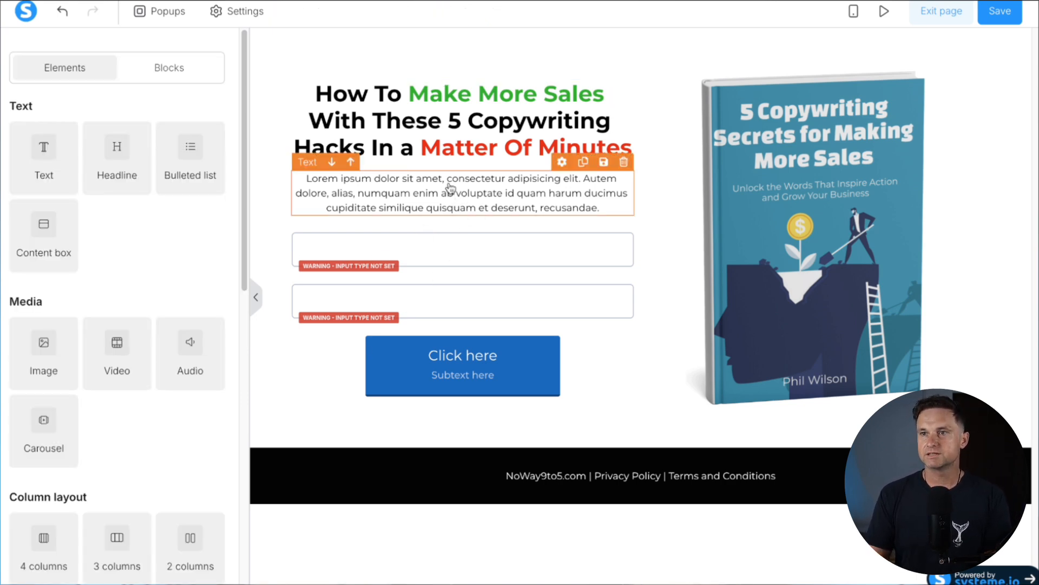
Replace the Lorem paragraph with 'Enter your name and email to receive your free copy'
left_click(539, 195)
triple_click(515, 194)
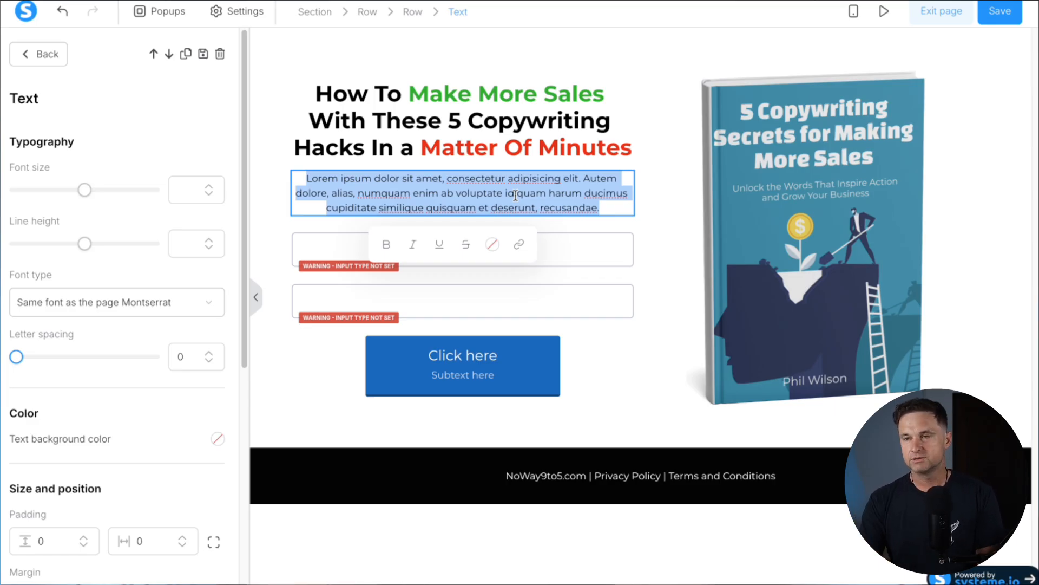
type("Enter your name and email to receive your free copy")
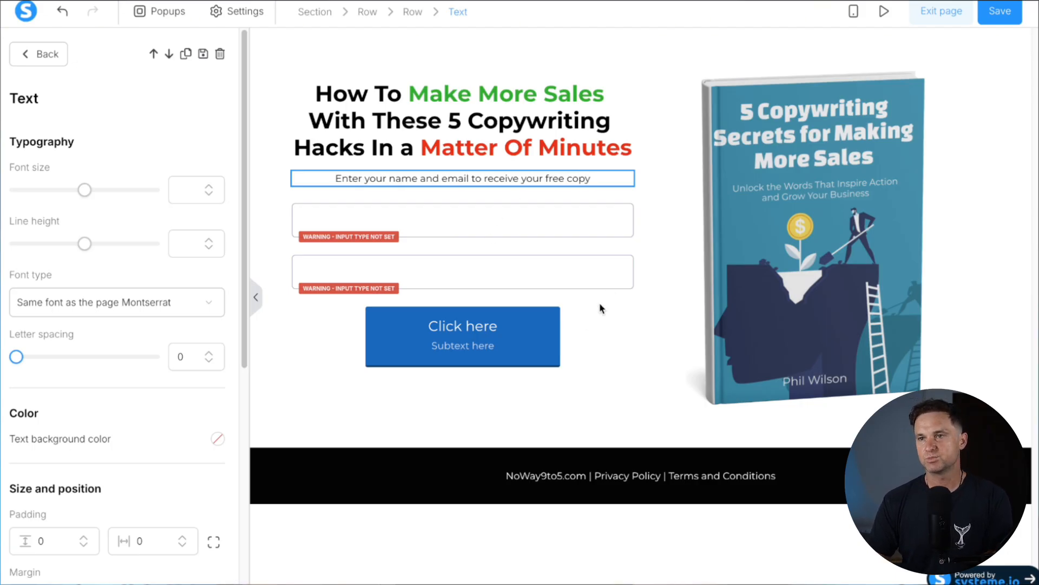
left_click(610, 325)
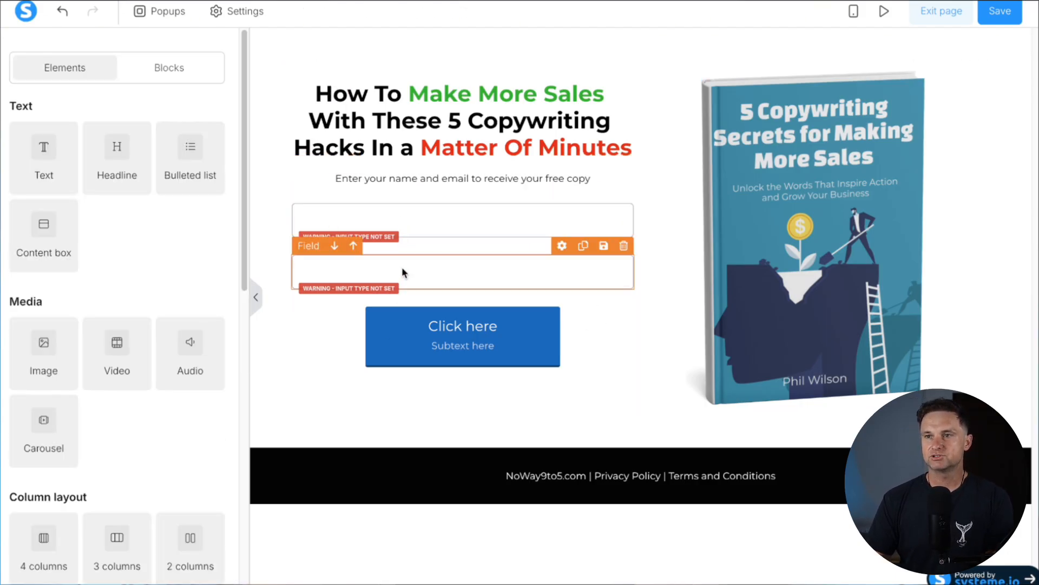
Set the two form fields' input types to First name and Email
left_click(413, 223)
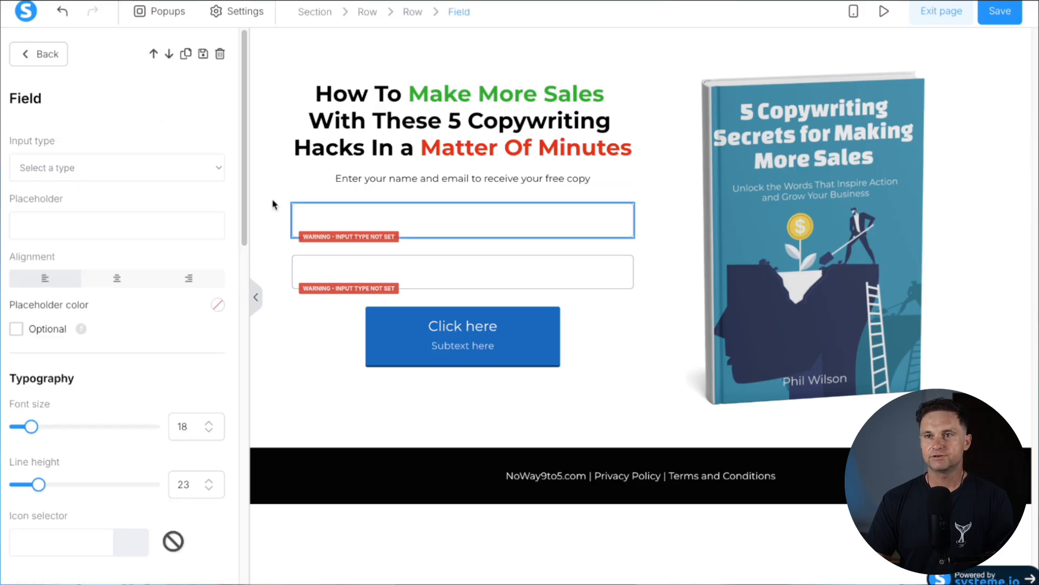
left_click(121, 166)
left_click(110, 242)
left_click(444, 263)
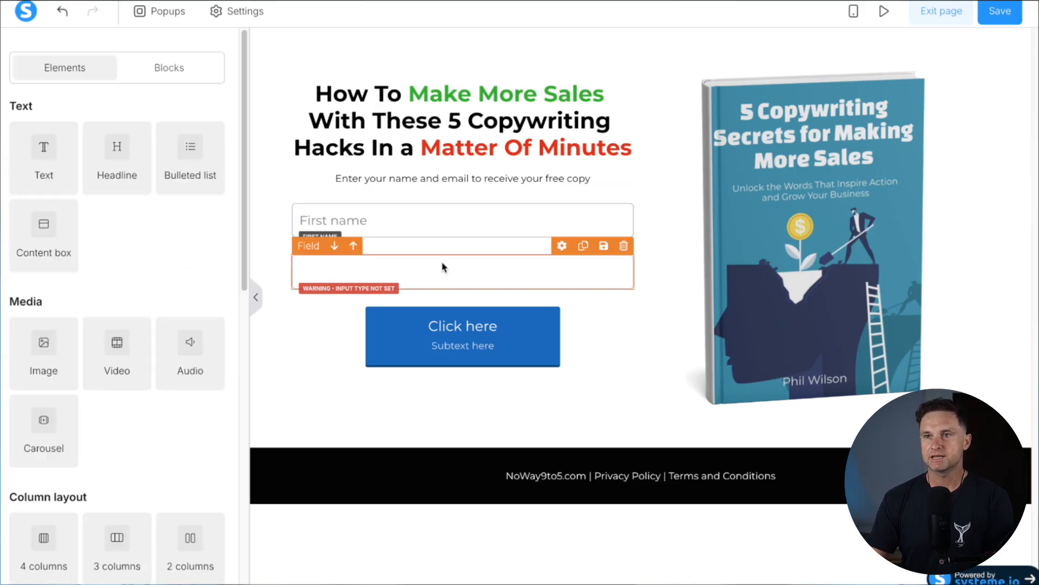
left_click(304, 275)
left_click(113, 166)
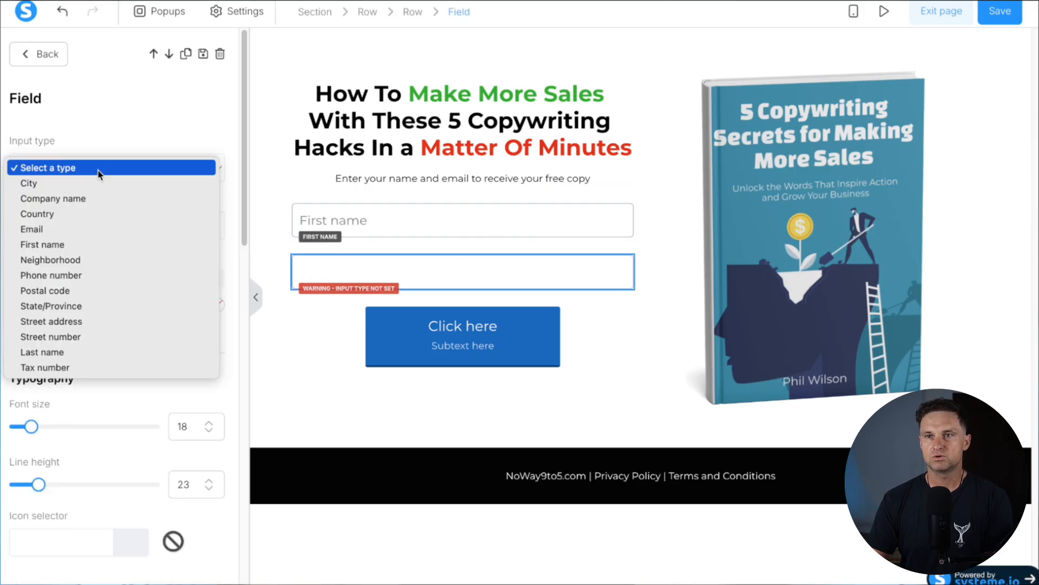
left_click(52, 237)
left_click(412, 333)
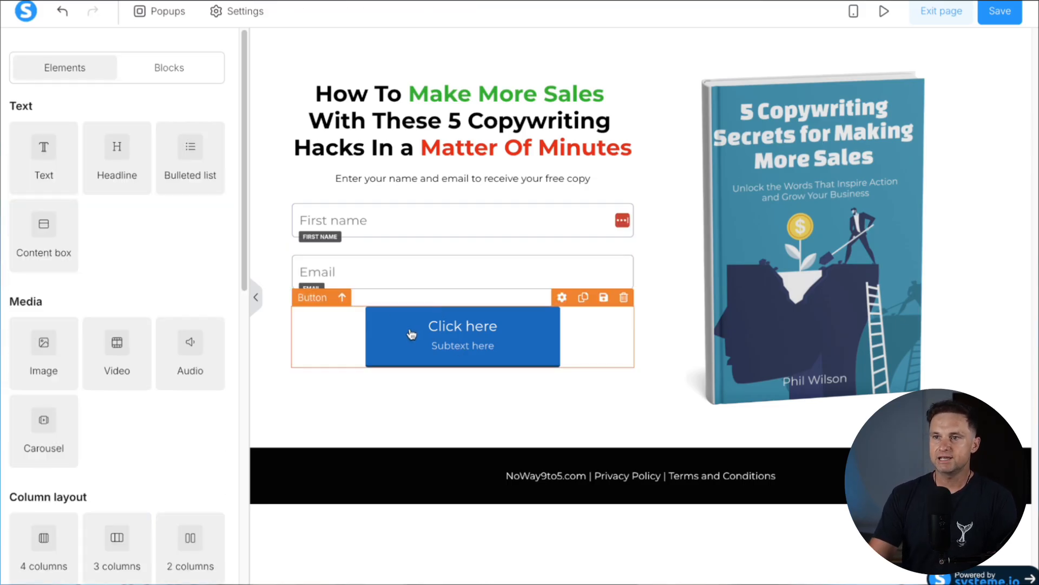
Make the Click here button Fill width with empty subtext, and middle-align the left column
left_click(411, 333)
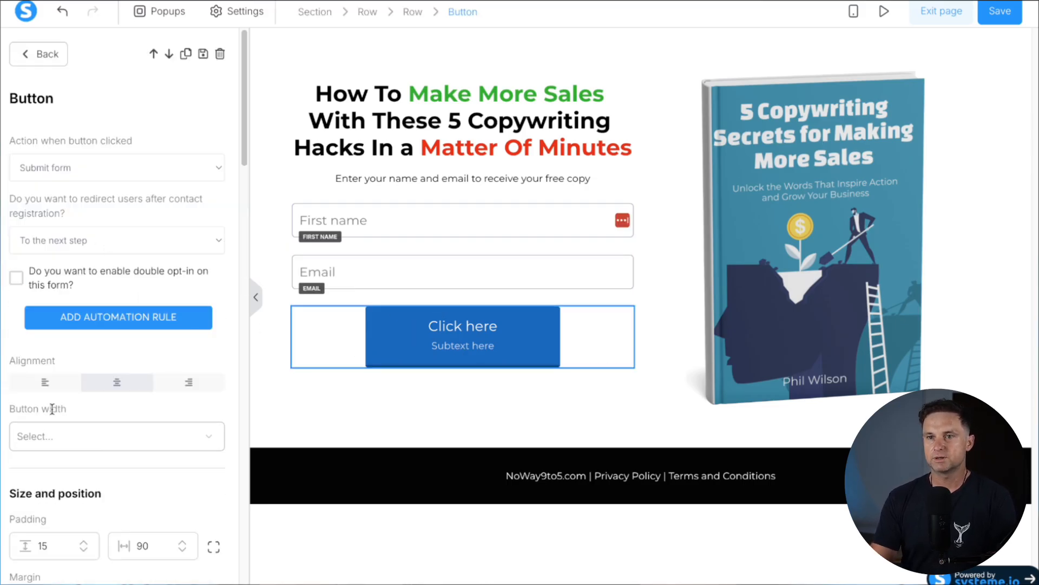
left_click(209, 433)
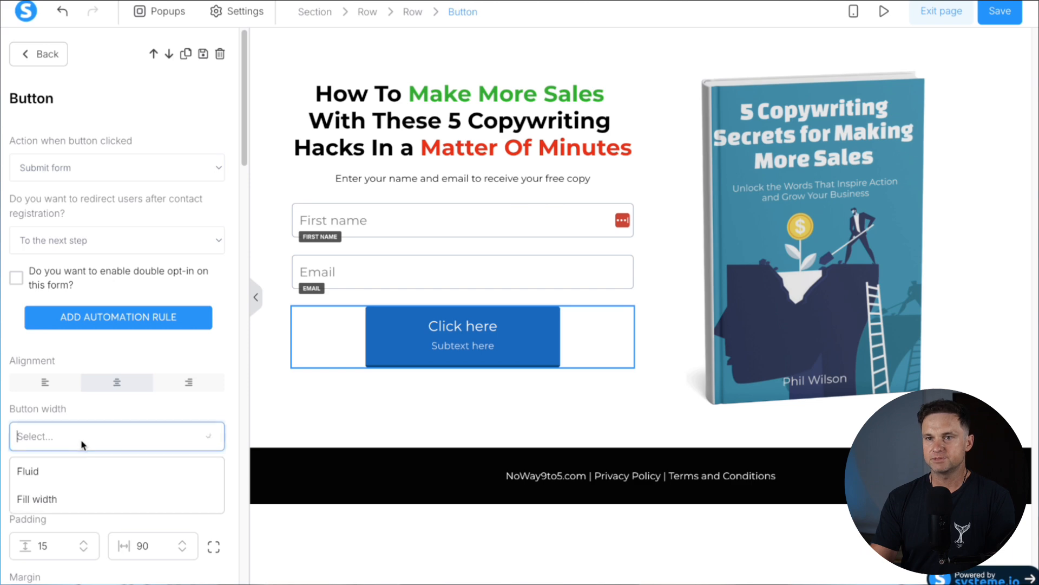
left_click(71, 494)
scroll(144, 410, "down", 8)
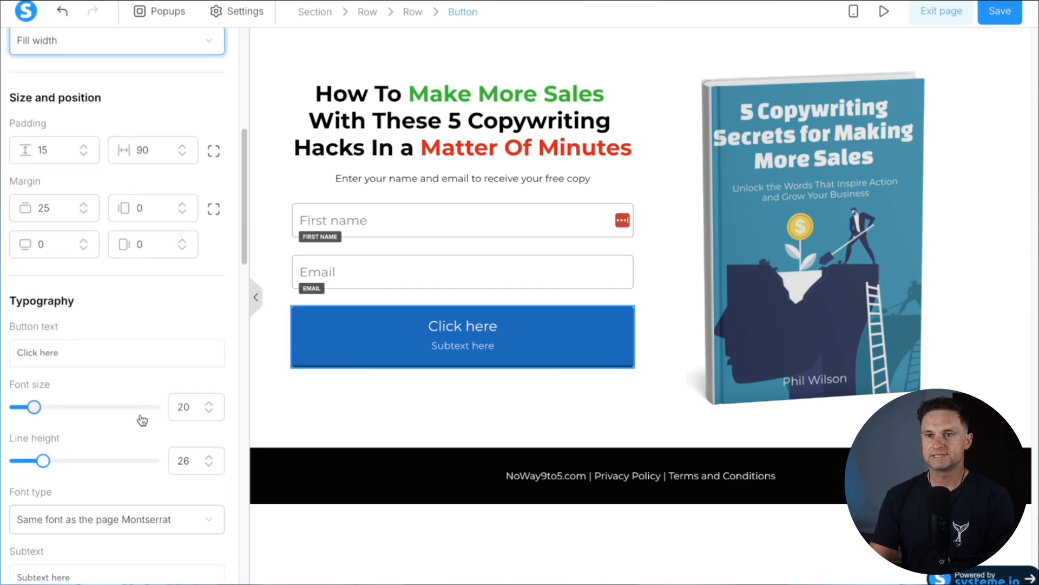
triple_click(48, 512)
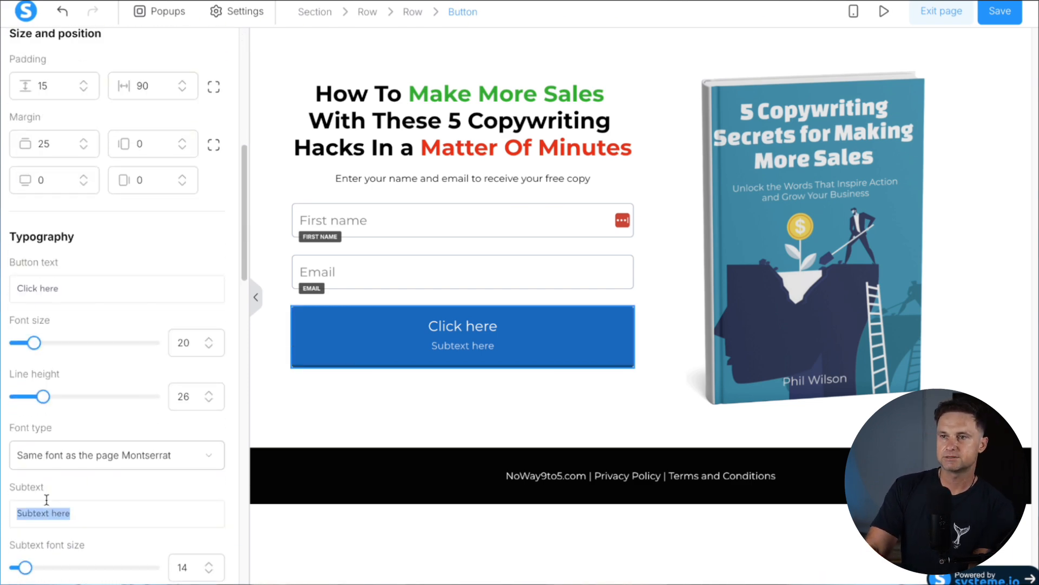
key("BackSpace")
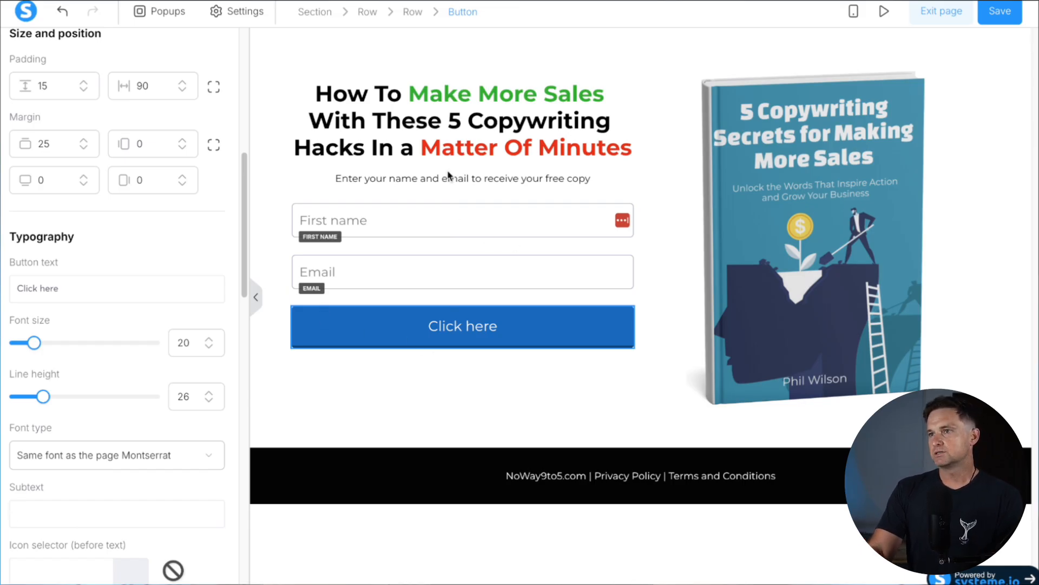
left_click(458, 255)
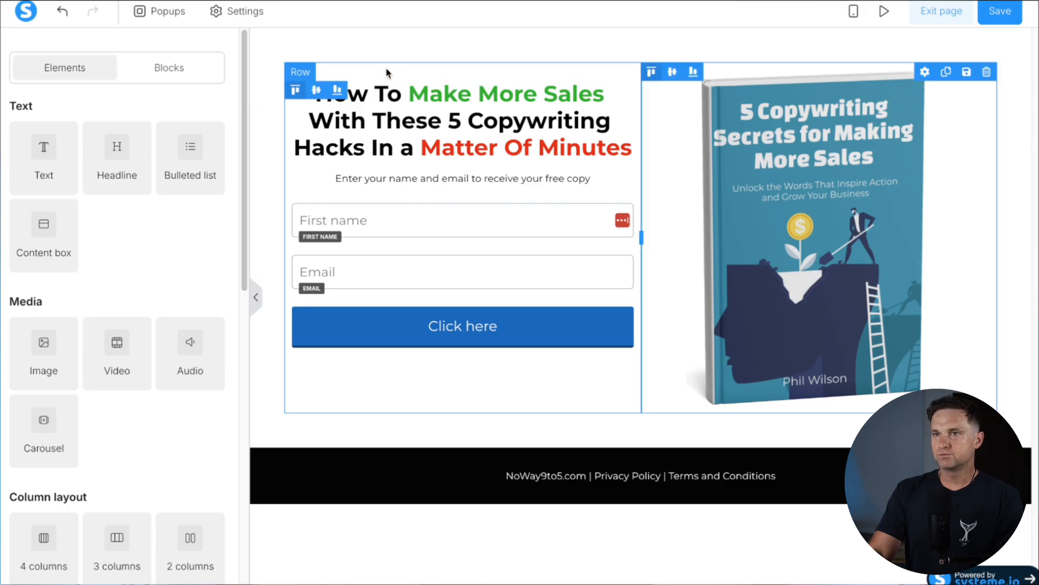
left_click(318, 90)
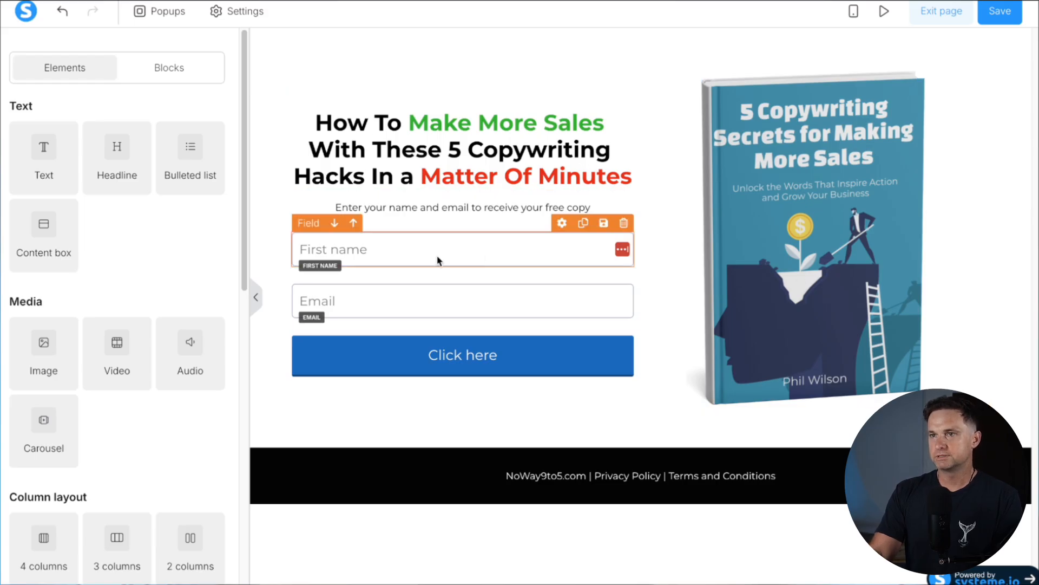
Enlarge the headline to font size 39 with line height 40.4, and set the subtitle to 17
left_click(398, 155)
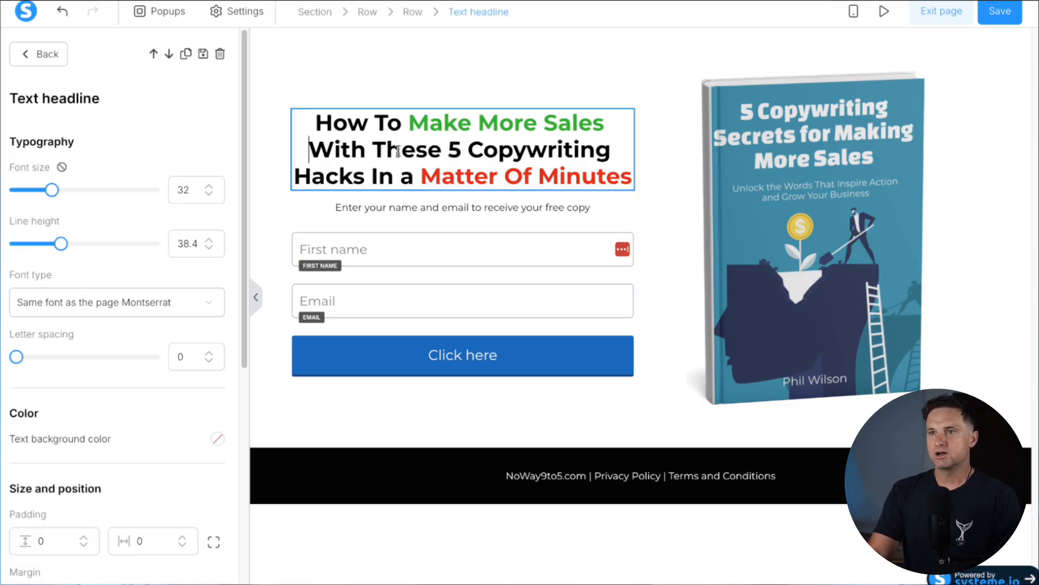
left_click(211, 187)
left_click(211, 187)
left_click(211, 187)
left_click(211, 186)
left_click(211, 187)
left_click(211, 186)
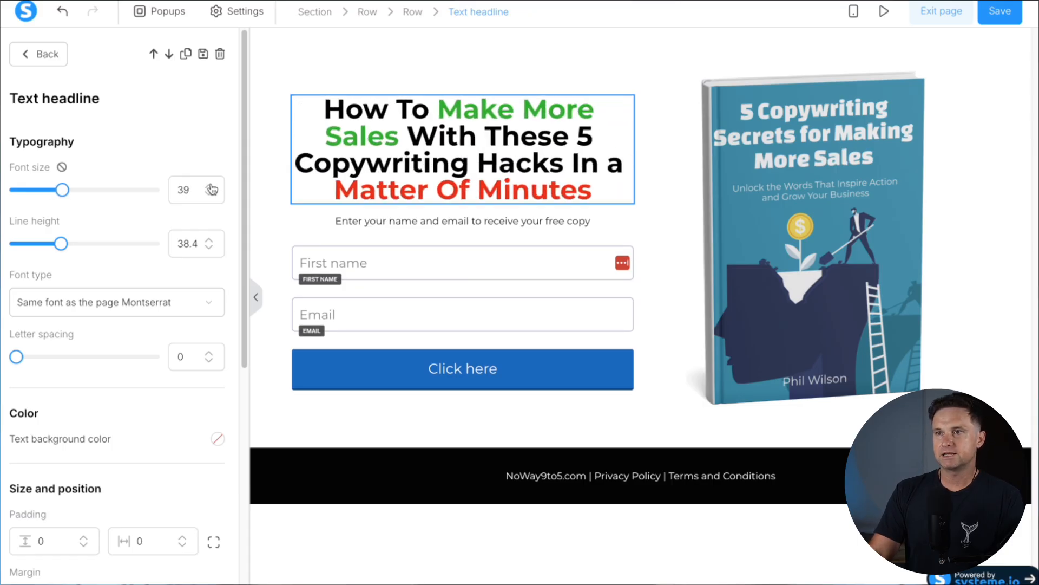
left_click(211, 241)
left_click(211, 241)
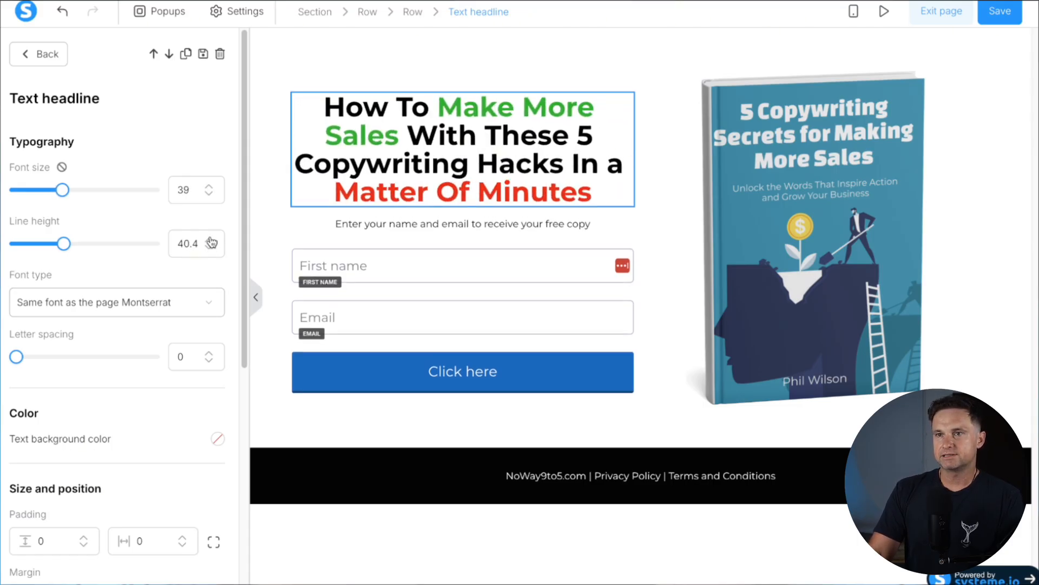
key("Escape")
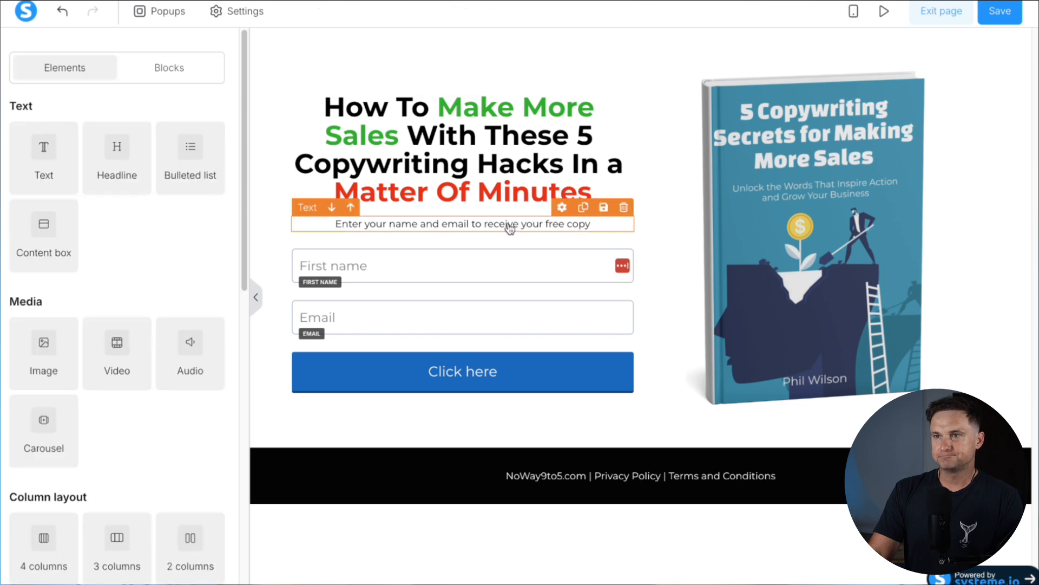
left_click(467, 230)
left_click_drag(84, 190, 30, 200)
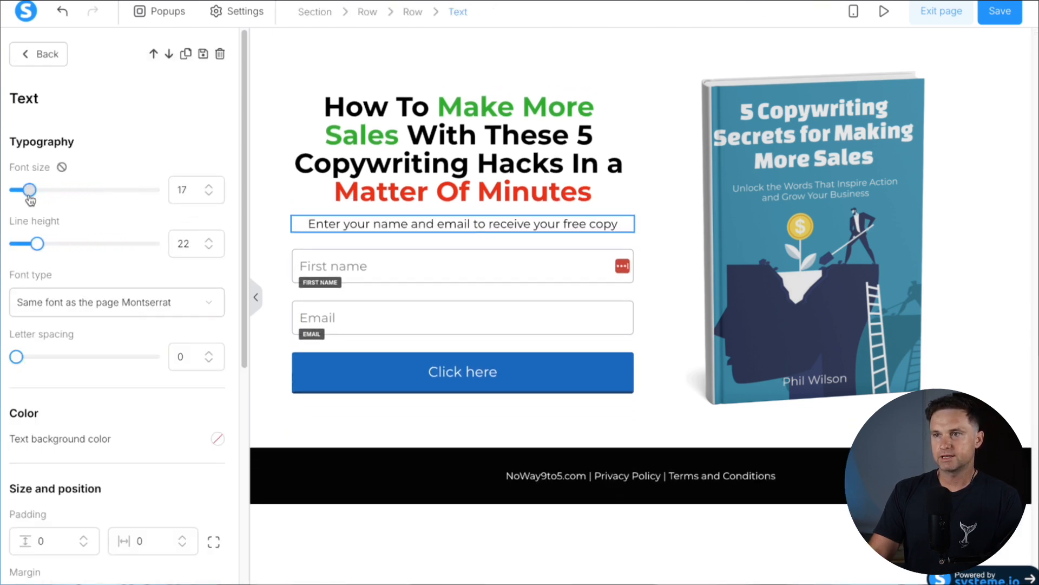
Set the top margin of the Email field and Click here button to 15
left_click(417, 260)
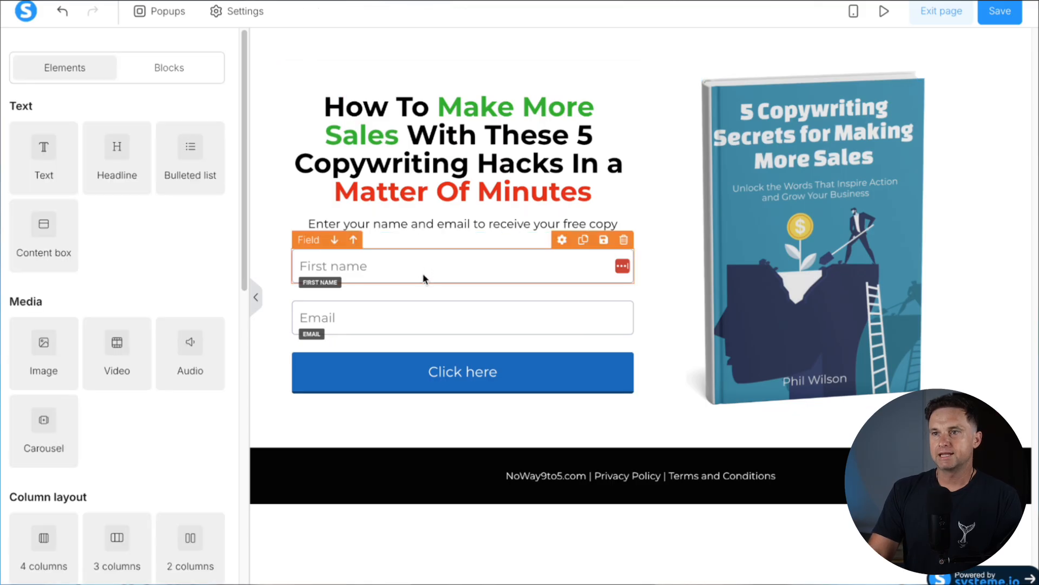
left_click(423, 275)
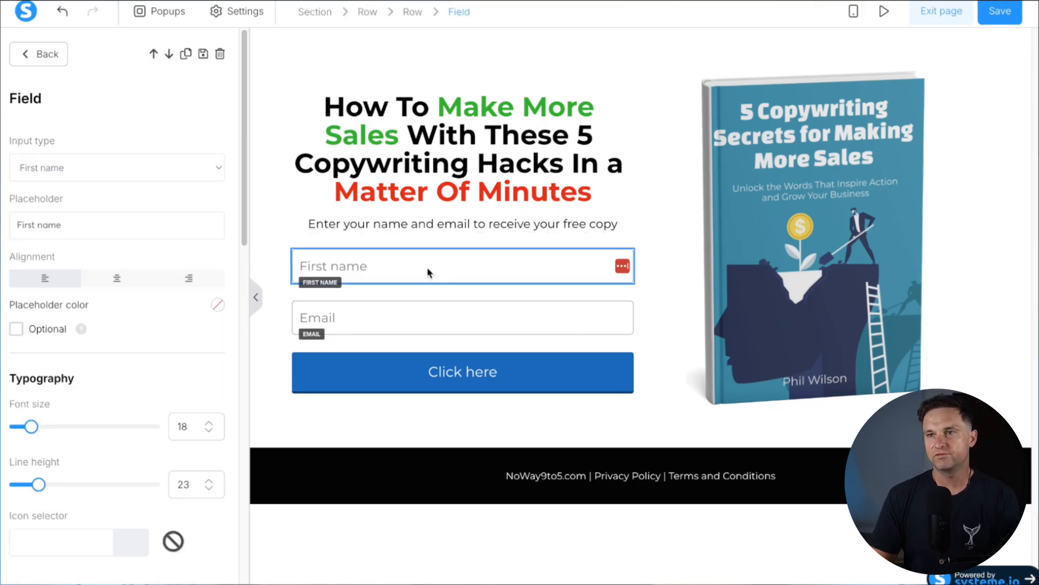
left_click(371, 309)
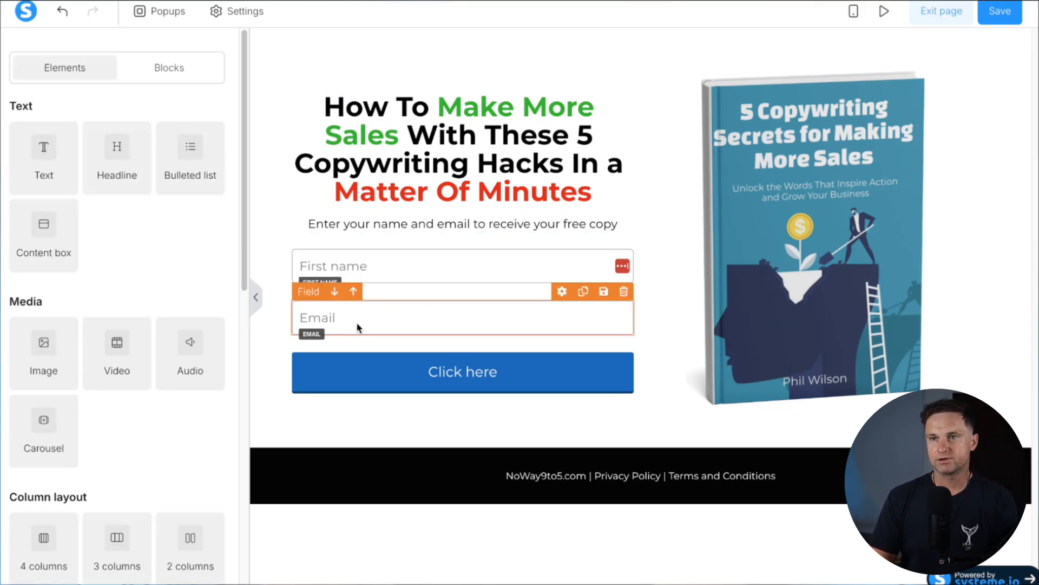
left_click(355, 320)
scroll(103, 414, "down", 5)
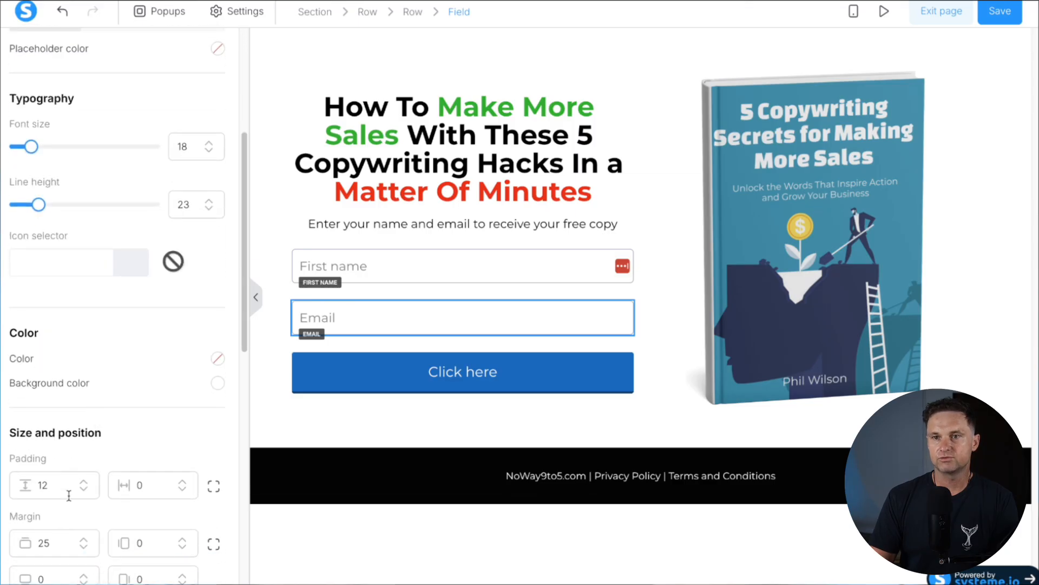
left_click(388, 366)
left_click(350, 362)
scroll(128, 410, "down", 3)
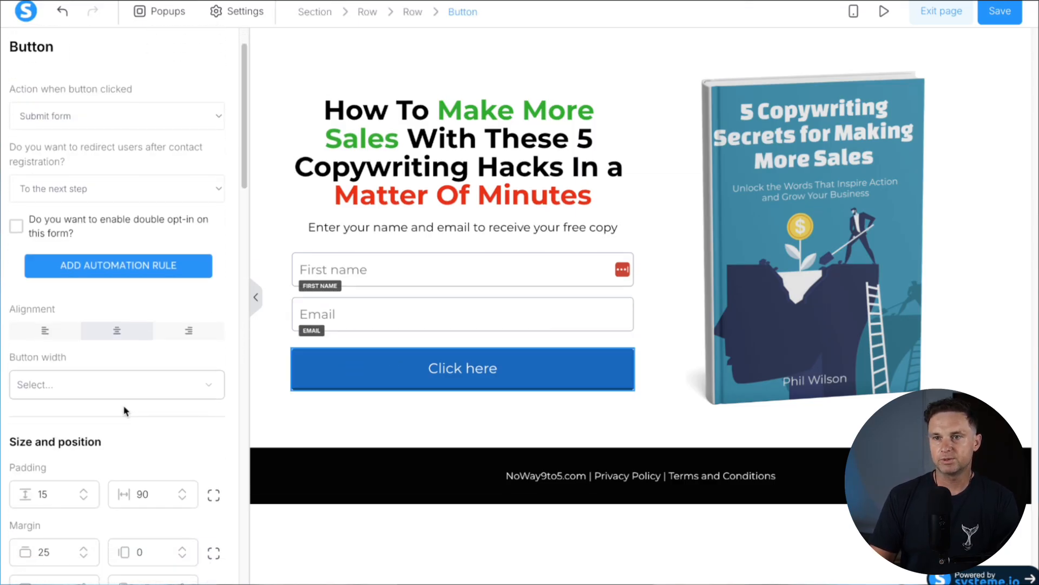
type("1")
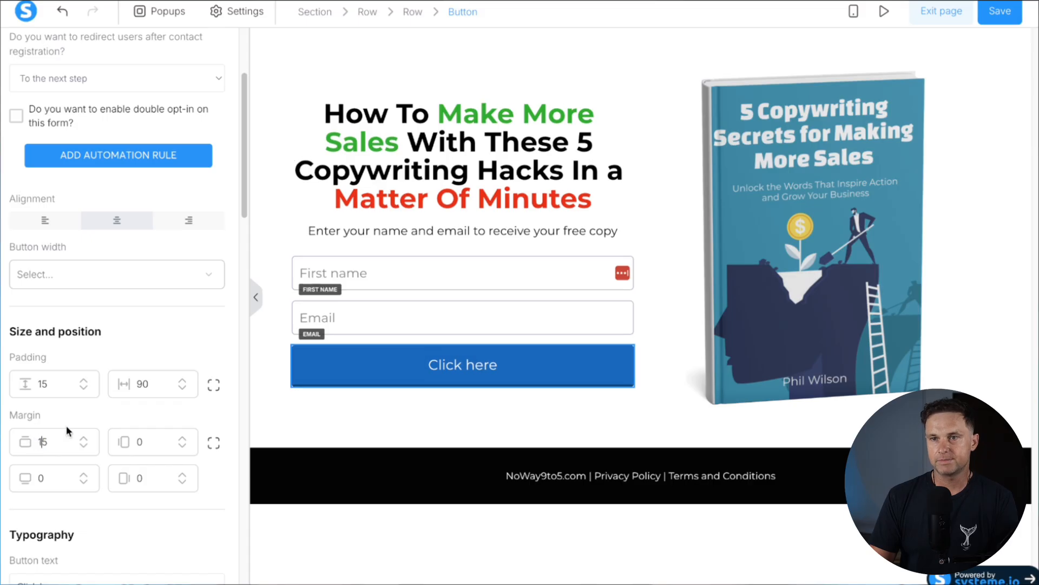
left_click(471, 419)
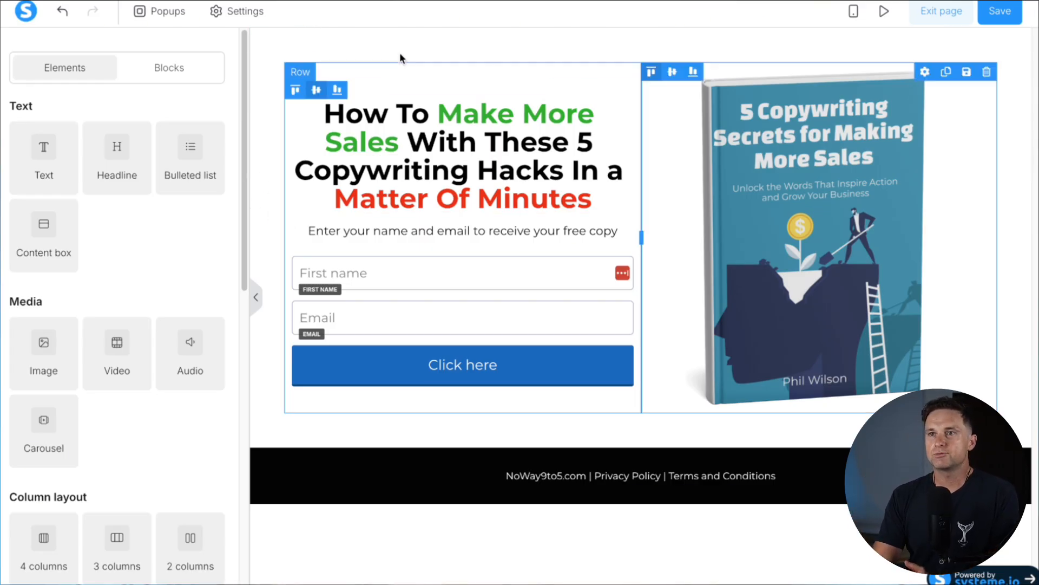
Give the opt-in section separate padding of 60 on top and 160 at the bottom
left_click(350, 45)
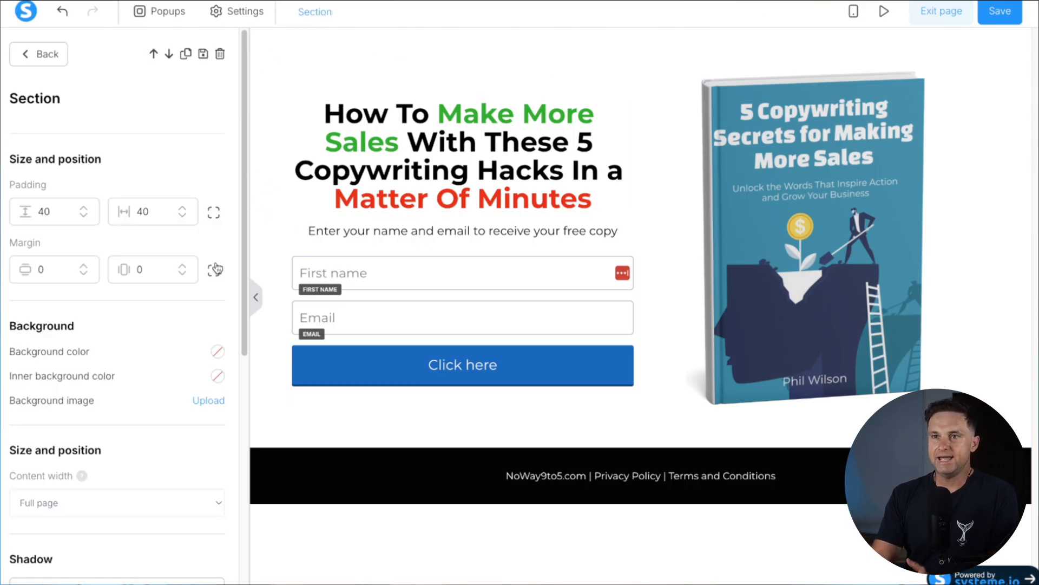
left_click_drag(11, 157, 133, 159)
left_click(134, 160)
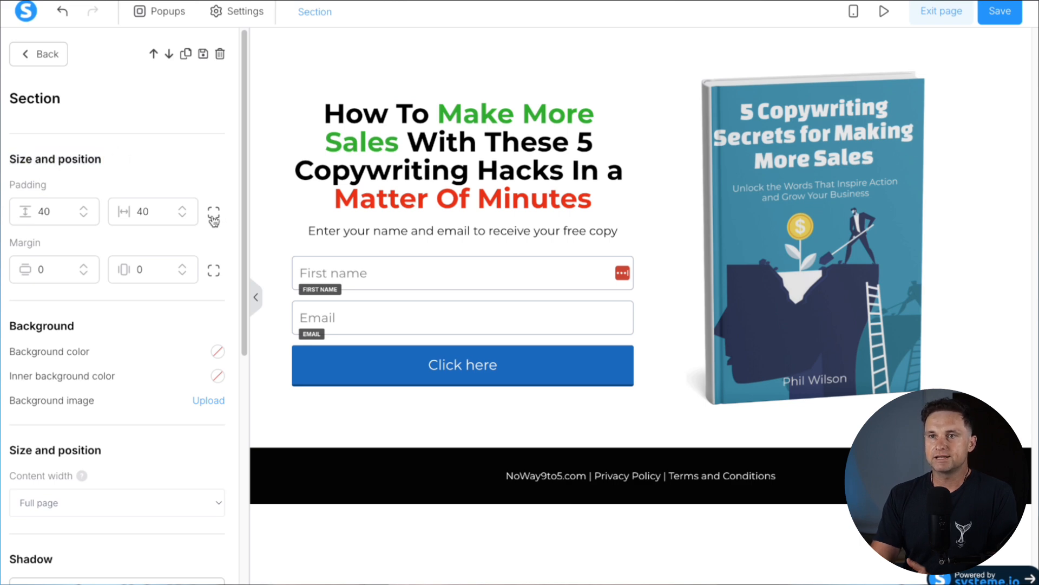
left_click(214, 217)
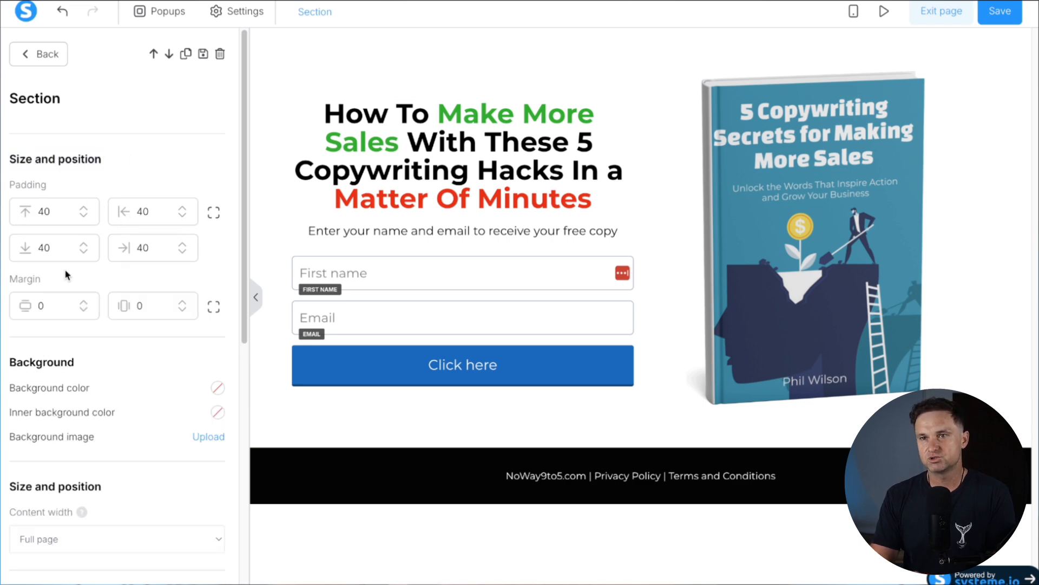
type("1")
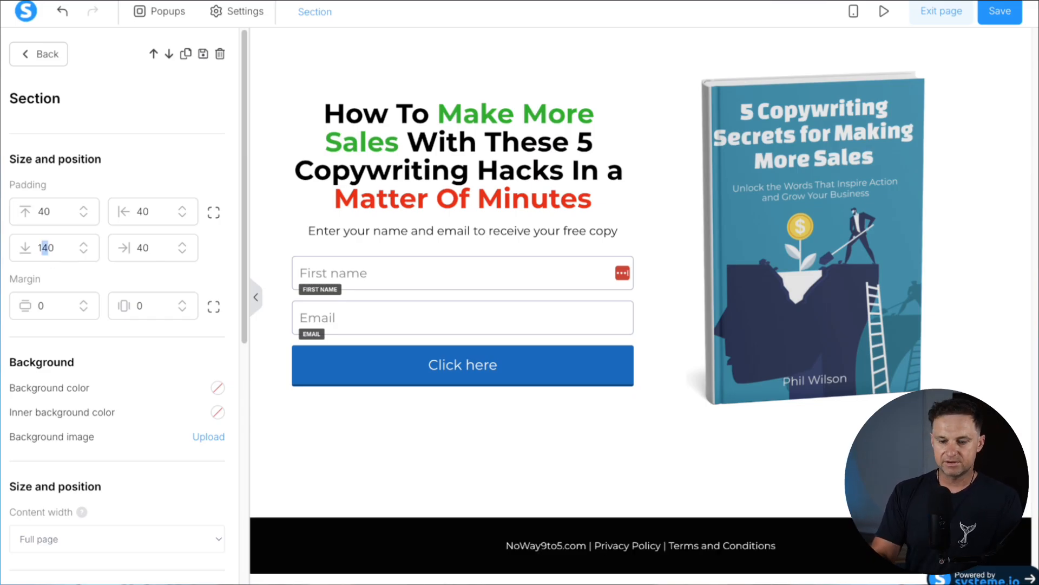
type("8")
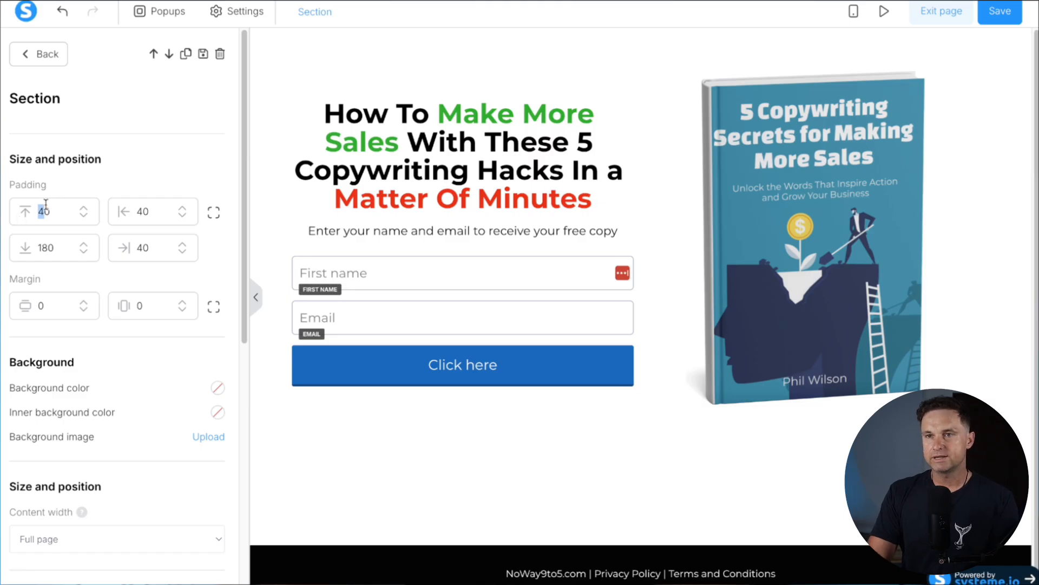
type("6")
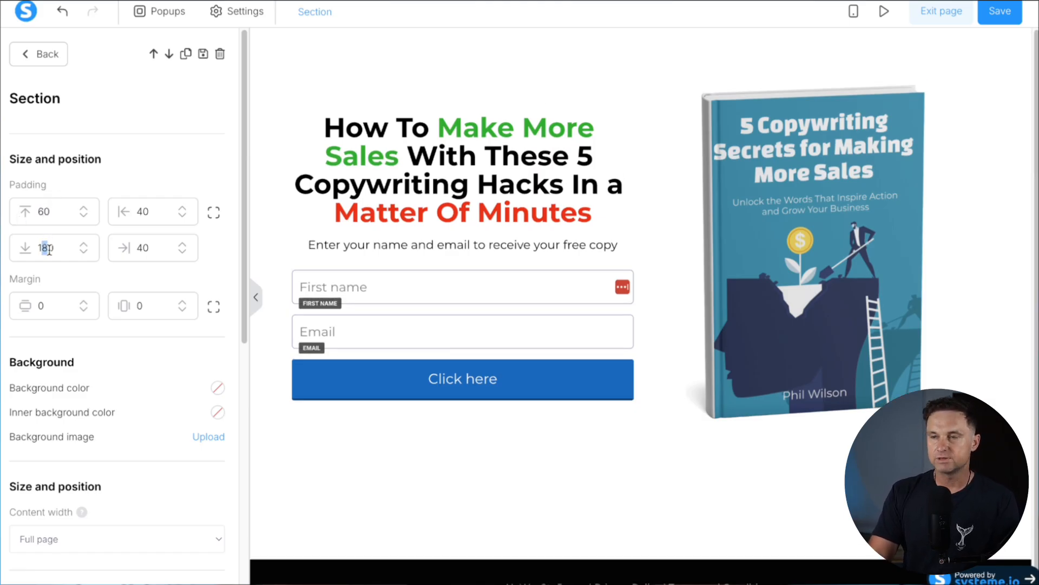
type("6")
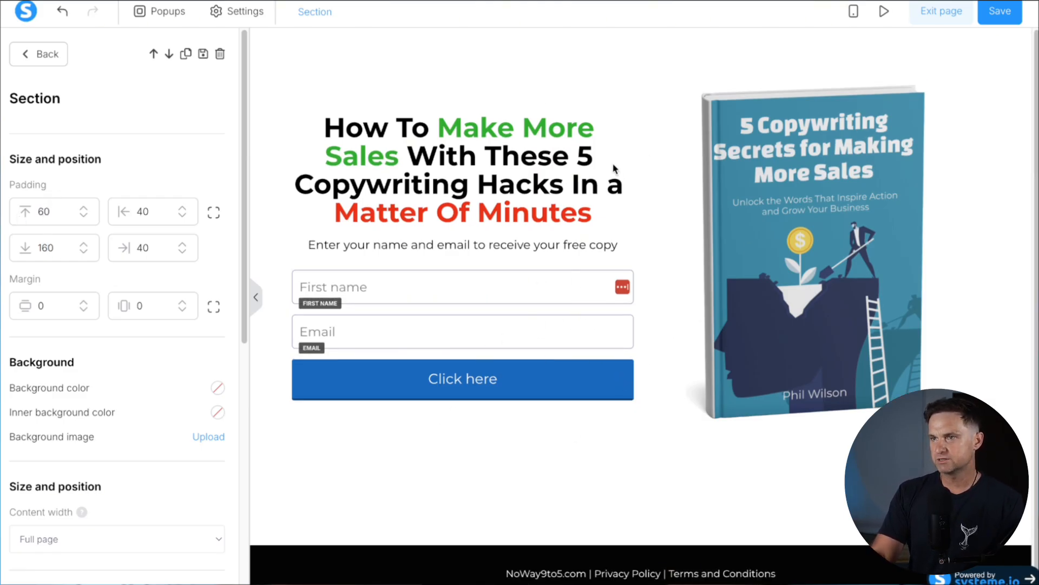
left_click(781, 165)
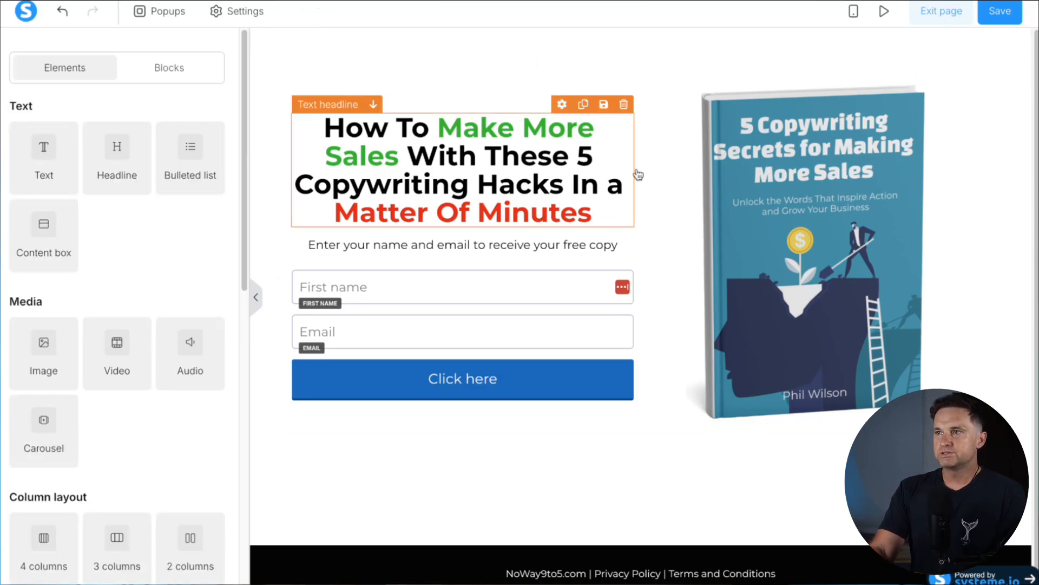
In mobile view, increase the subtitle's top margin to add space above it
left_click(854, 12)
scroll(652, 358, "down", 3)
scroll(652, 357, "up", 3)
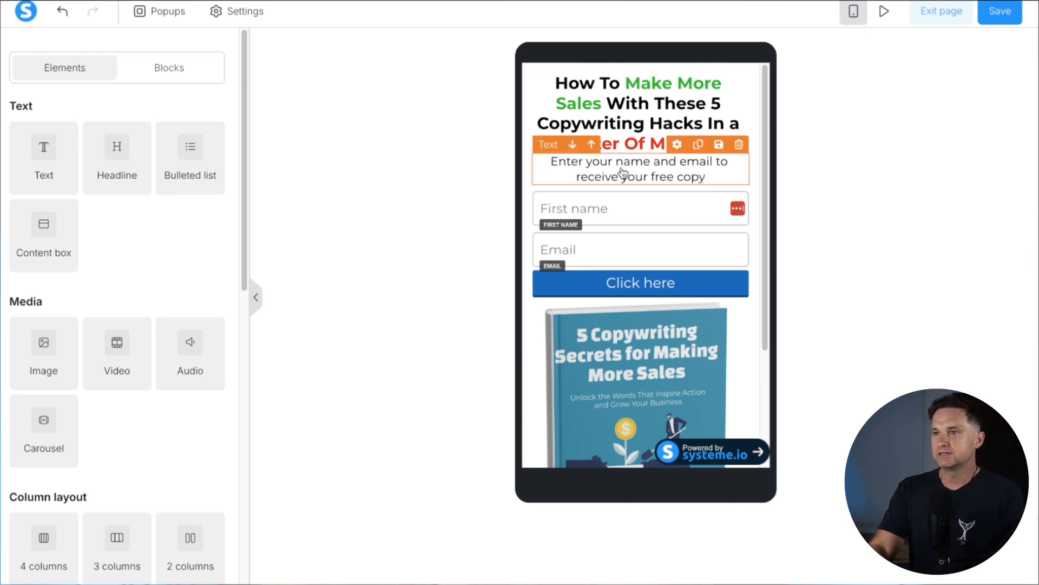
left_click(603, 161)
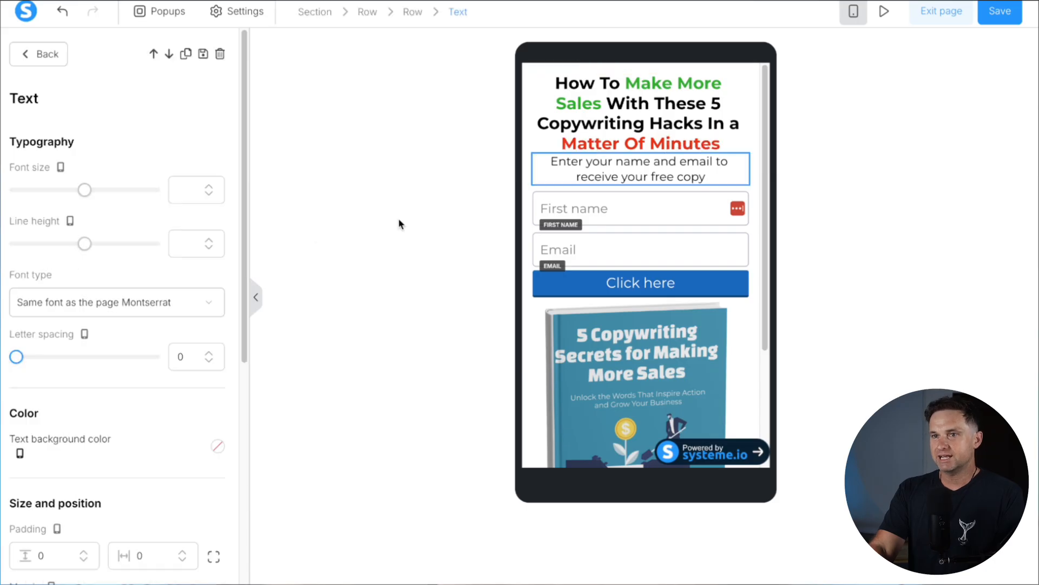
left_click_drag(84, 190, 29, 190)
scroll(79, 391, "down", 3)
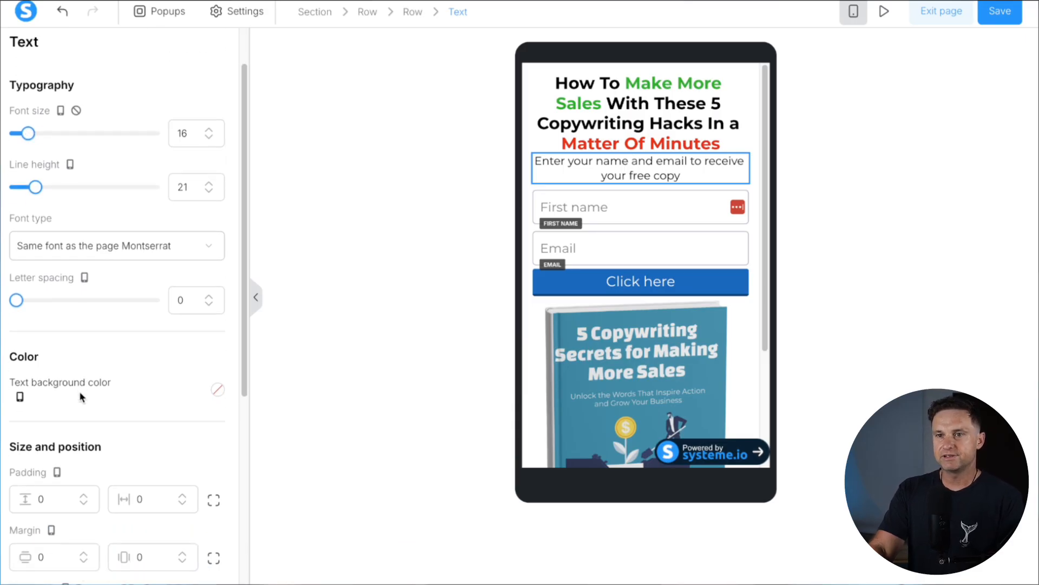
left_click(213, 533)
scroll(36, 536, "down", 1)
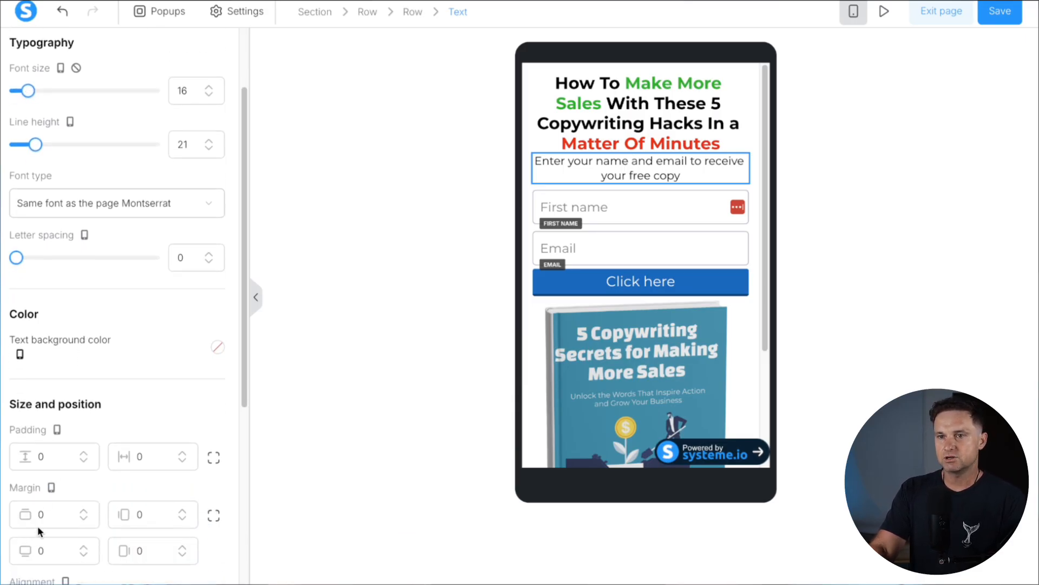
left_click(83, 511)
left_click(83, 511)
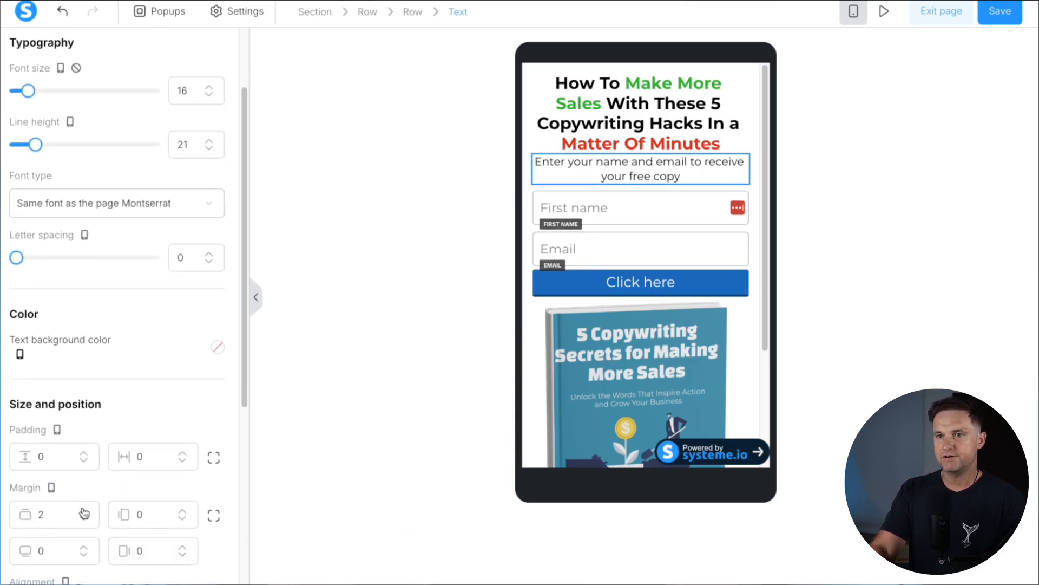
left_click(83, 511)
left_click(83, 511)
left_click(83, 511)
Set the mobile headline font size to 26
left_click(637, 143)
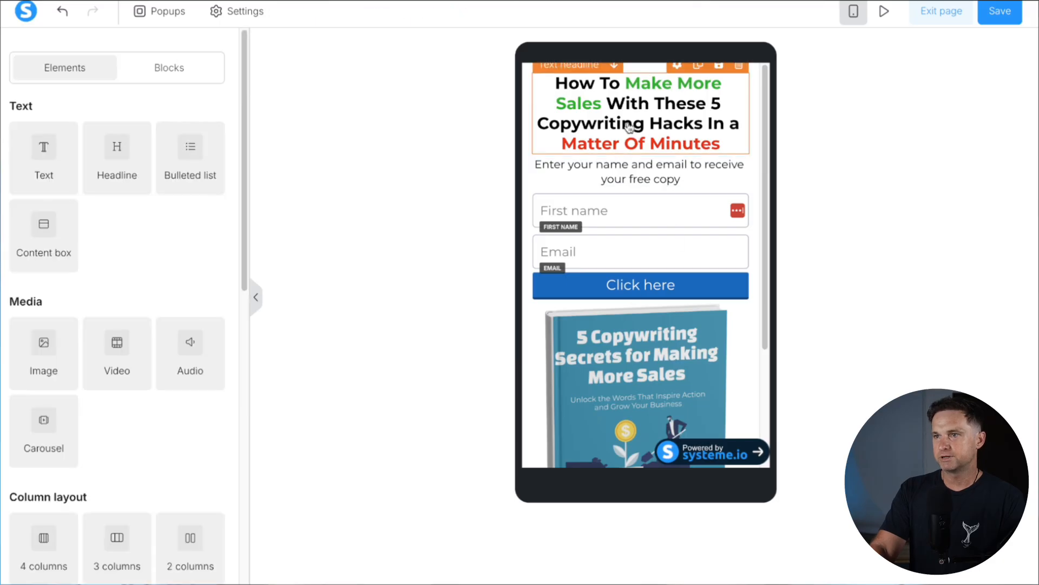
left_click(208, 186)
left_click(209, 186)
left_click(208, 186)
left_click(208, 186)
left_click(208, 187)
left_click(210, 193)
left_click(210, 193)
left_click(210, 193)
left_click(211, 193)
left_click(211, 193)
left_click(210, 187)
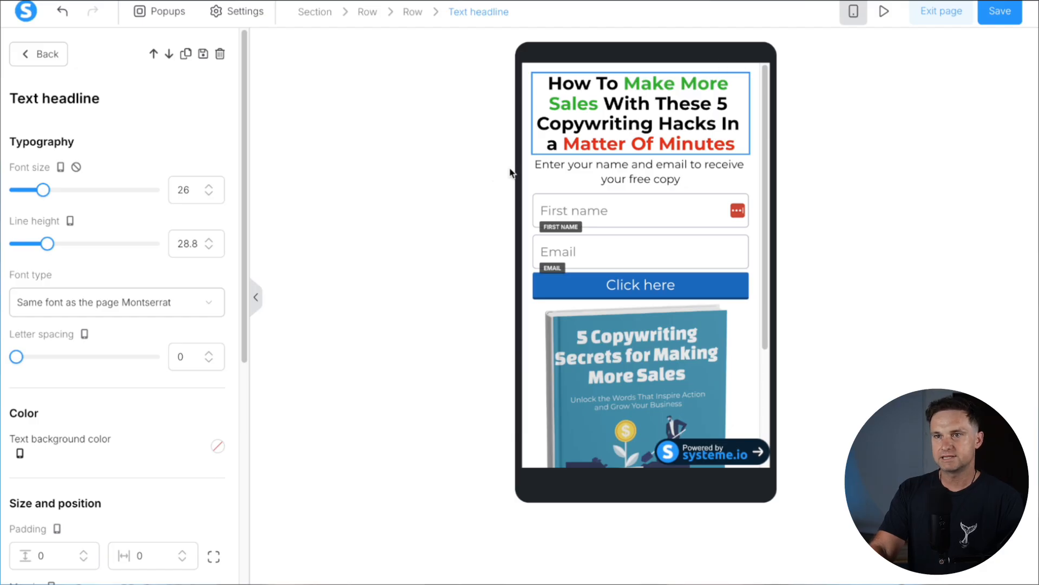
left_click(616, 368)
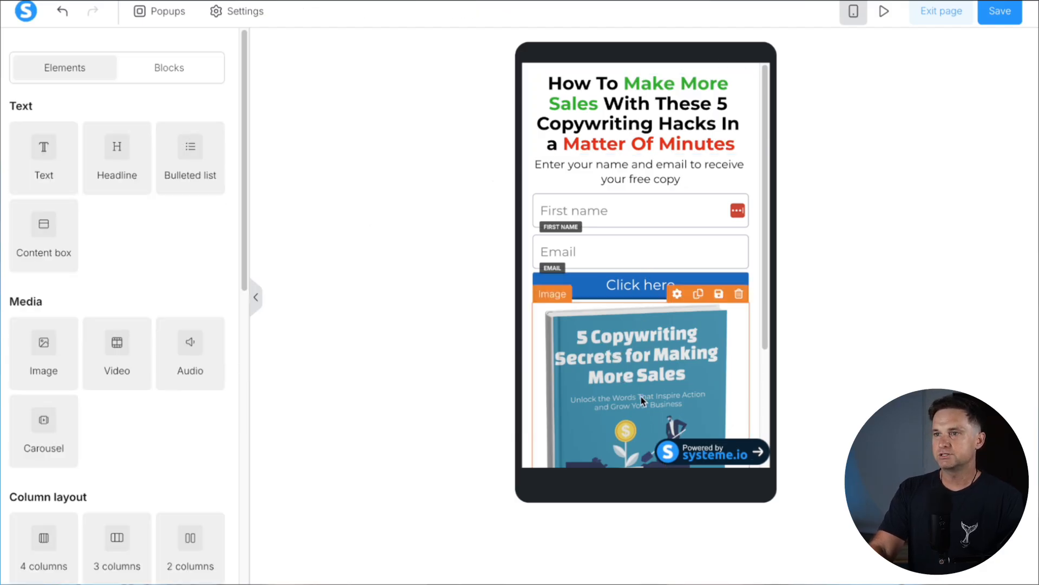
Shrink the book cover image on mobile to image size 222
scroll(610, 331, "down", 3)
left_click(608, 326)
left_click_drag(153, 447, 122, 448)
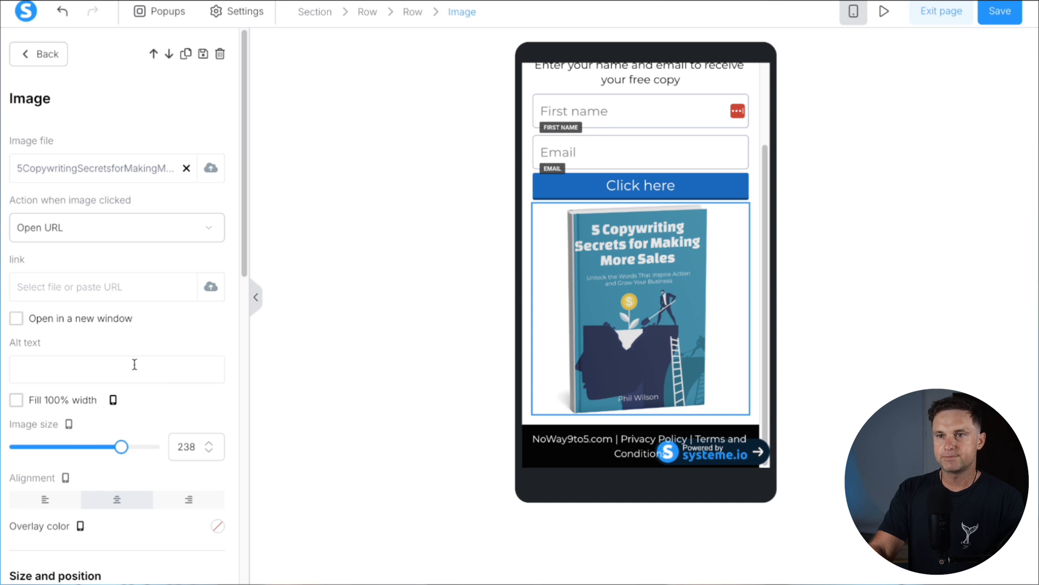
left_click_drag(121, 447, 115, 448)
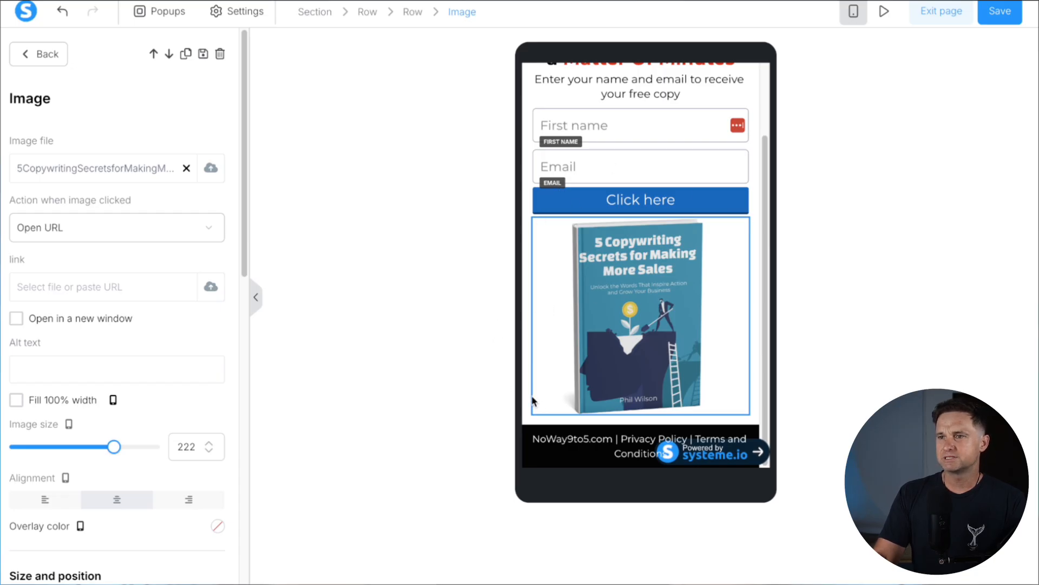
left_click(579, 347)
scroll(580, 347, "up", 3)
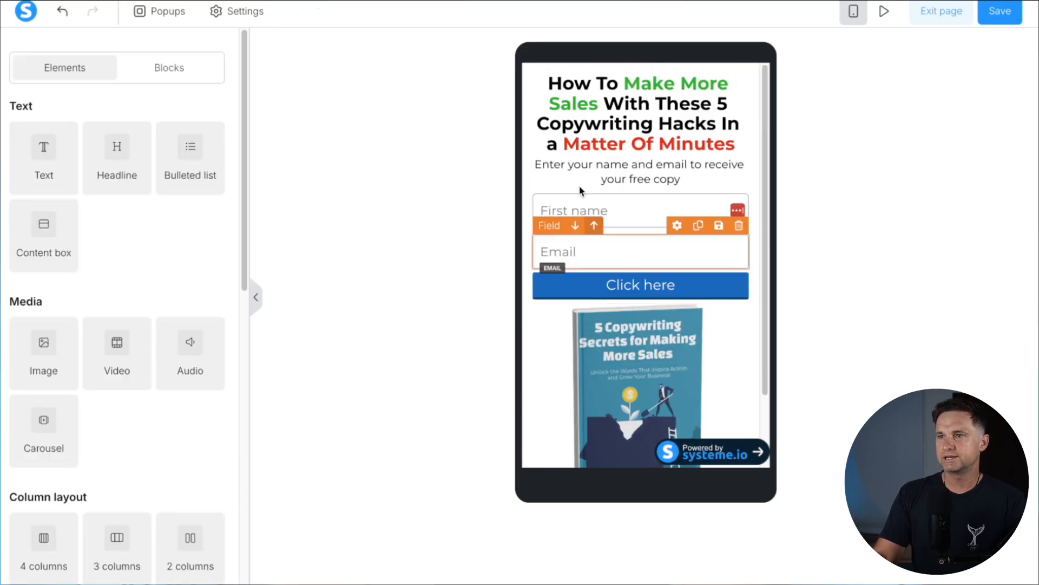
Split the Click here button's padding into separate sides and edit its top and bottom padding
left_click(580, 291)
scroll(85, 432, "down", 3)
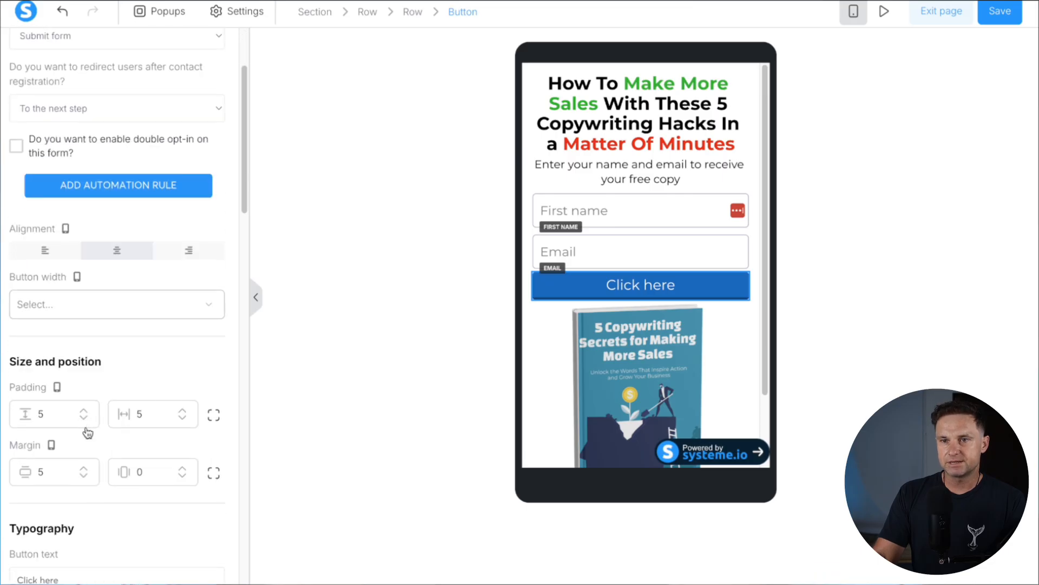
scroll(87, 432, "down", 3)
left_click(214, 258)
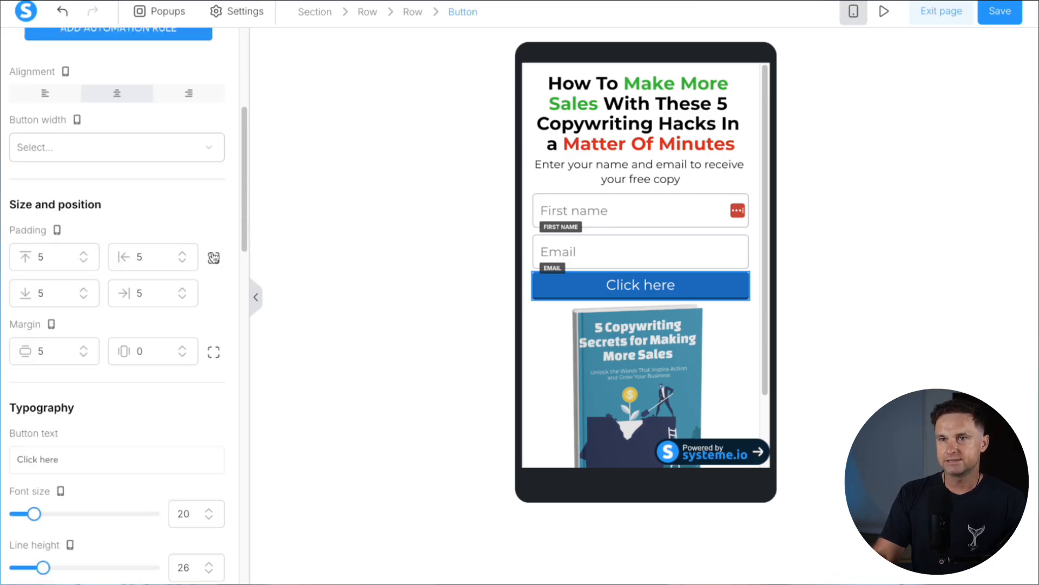
scroll(106, 336, "down", 15)
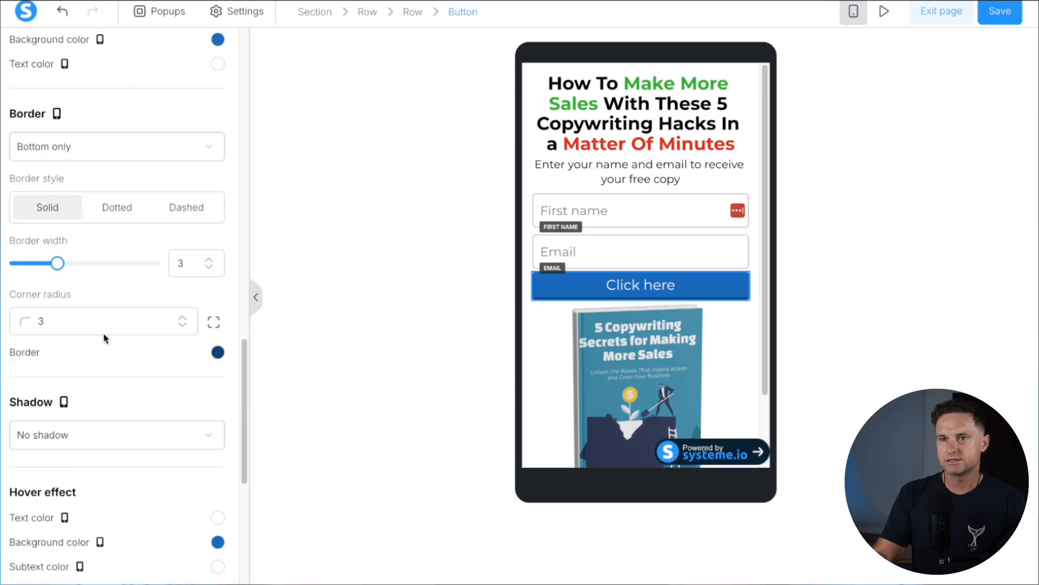
scroll(106, 197, "down", 6)
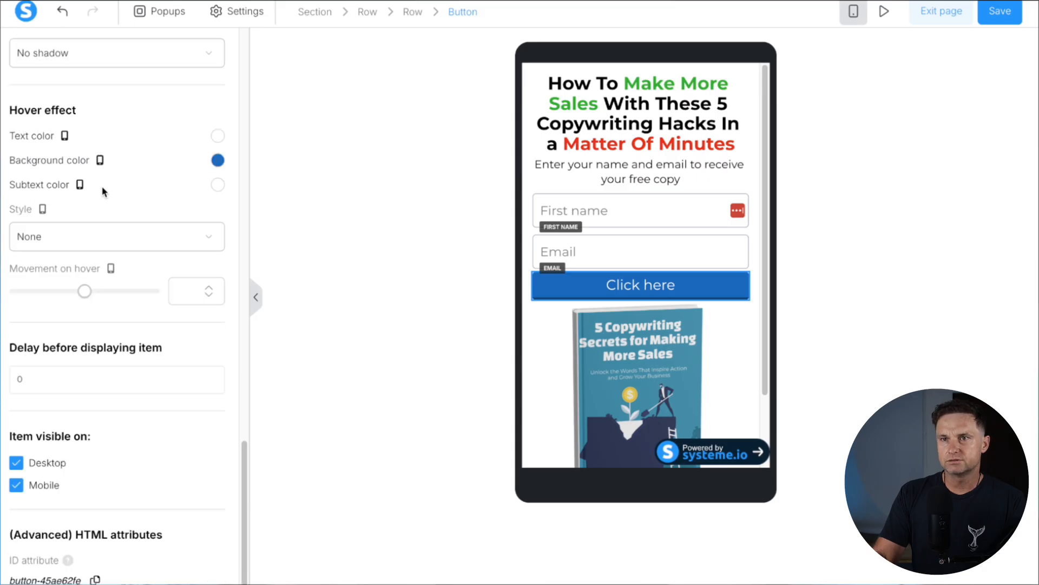
scroll(104, 191, "up", 20)
scroll(69, 352, "down", 3)
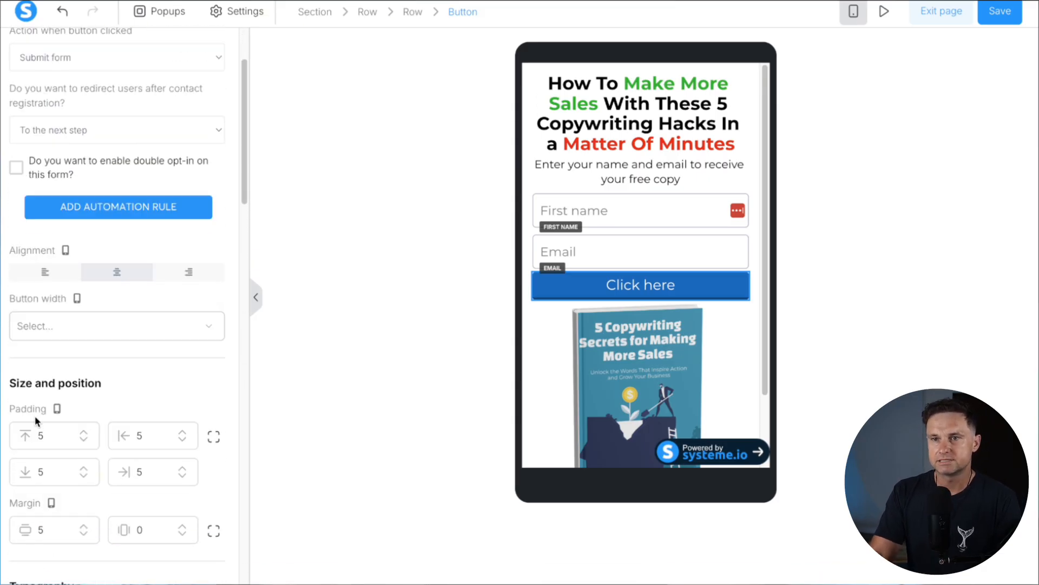
left_click(40, 435)
type("1")
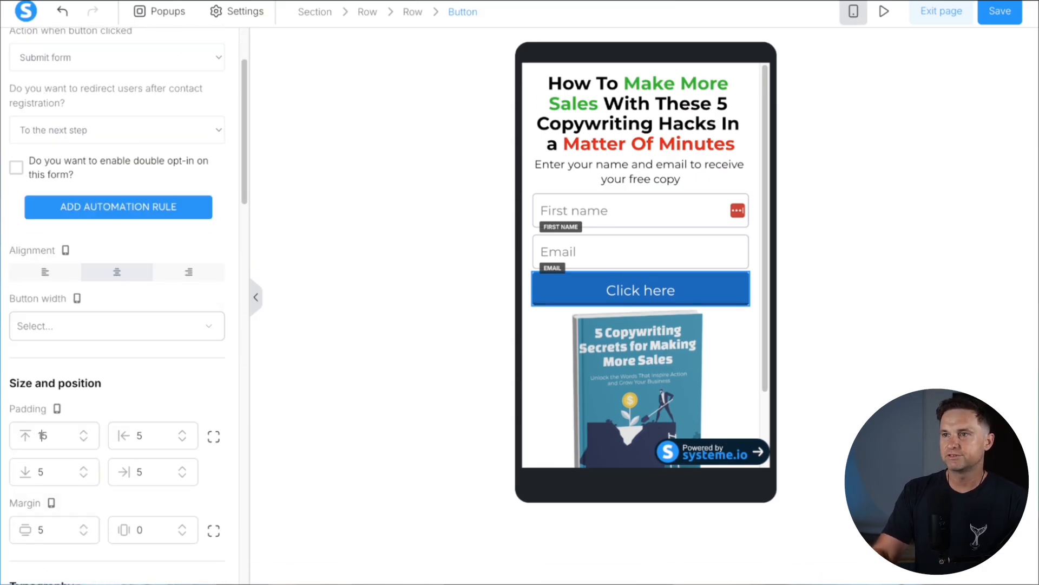
left_click(40, 471)
type("1")
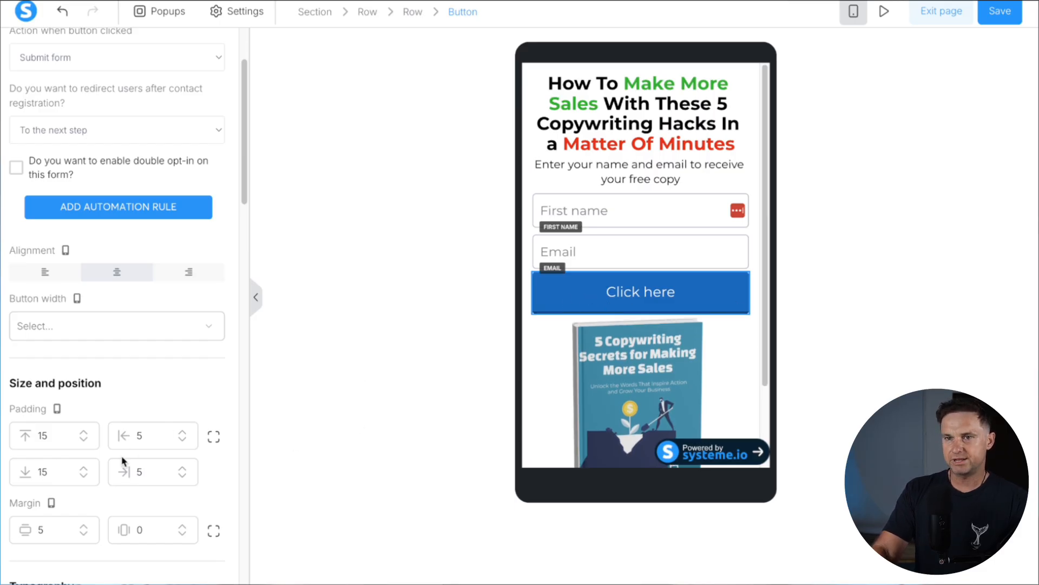
Set the button's top and bottom margins to 15
left_click(206, 530)
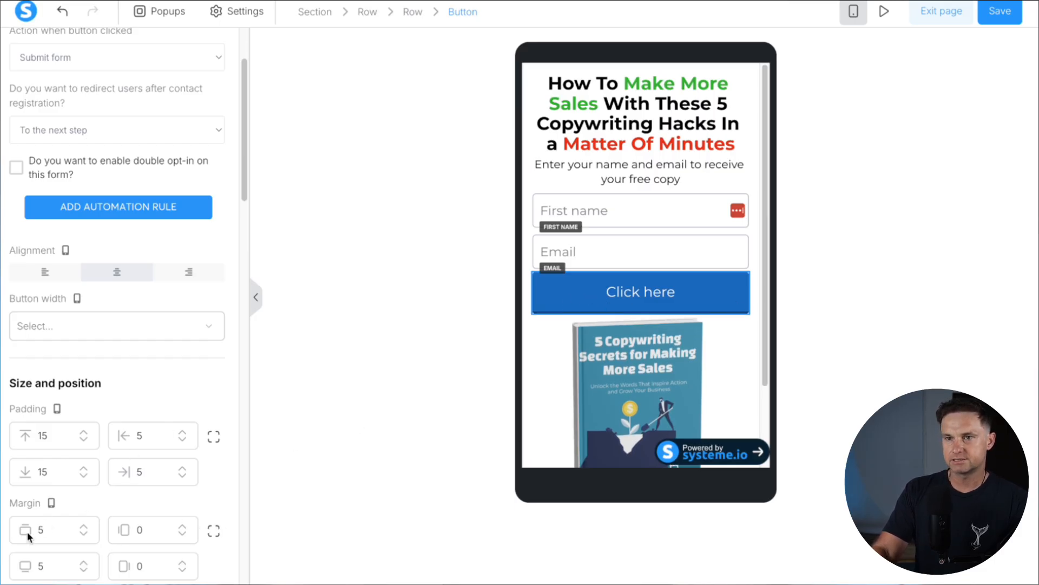
left_click(40, 528)
type("1")
left_click(40, 564)
type("1")
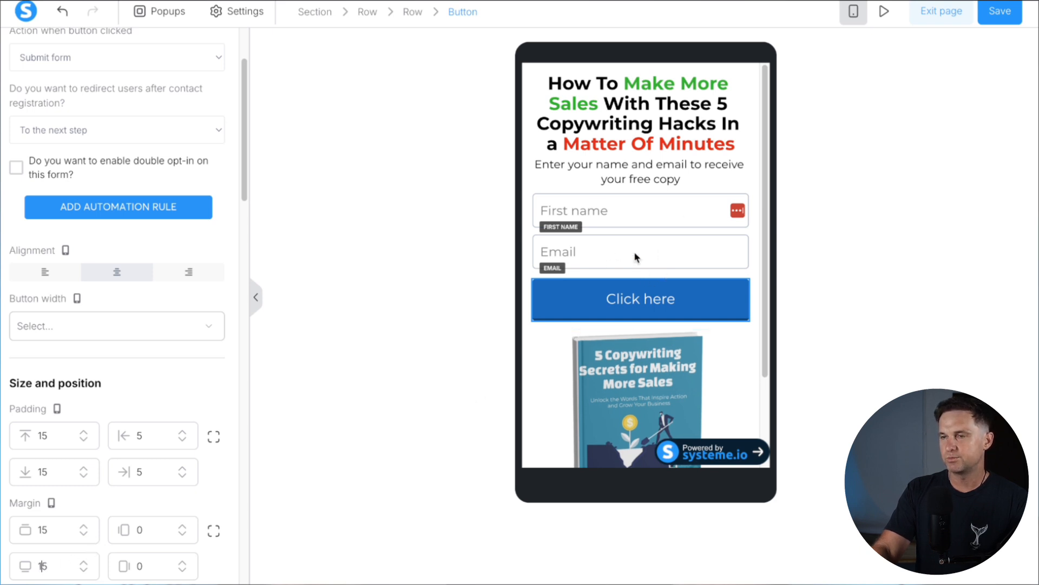
Relabel the button 'Get Your Free Copy' and set its font size to 18
left_click(614, 308)
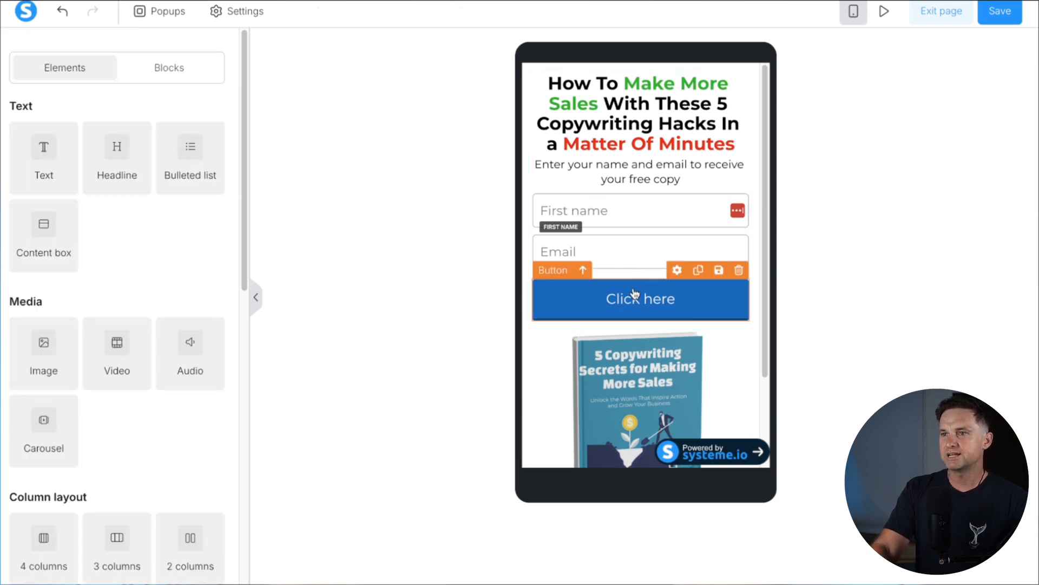
left_click(662, 300)
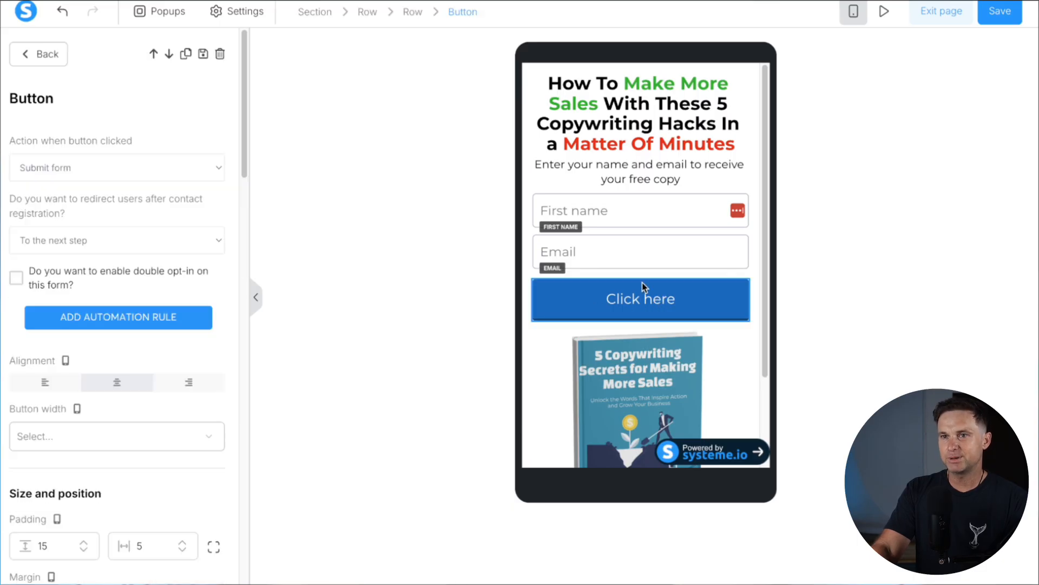
scroll(149, 364, "down", 10)
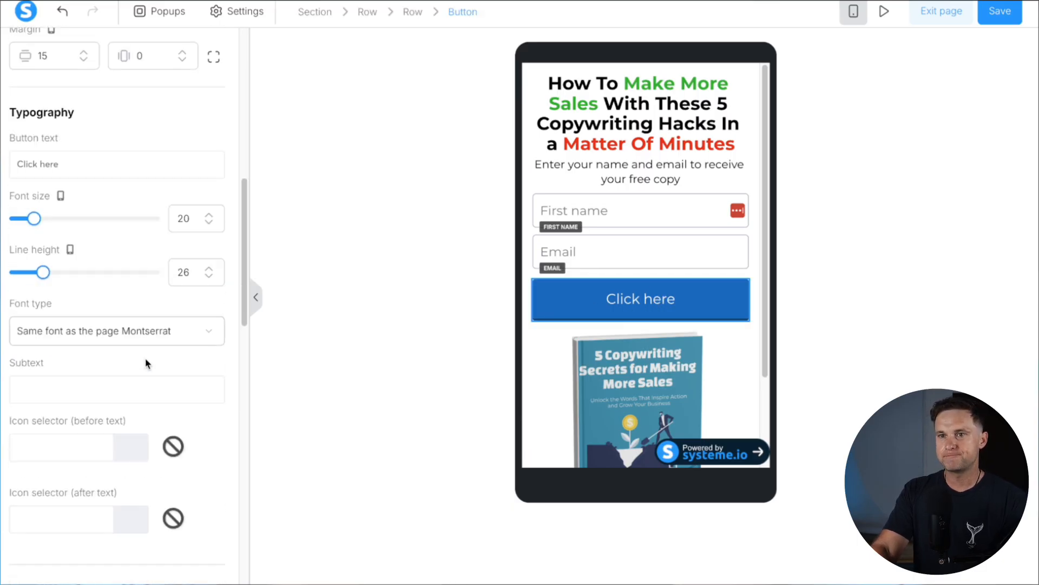
left_click_drag(60, 164, 17, 164)
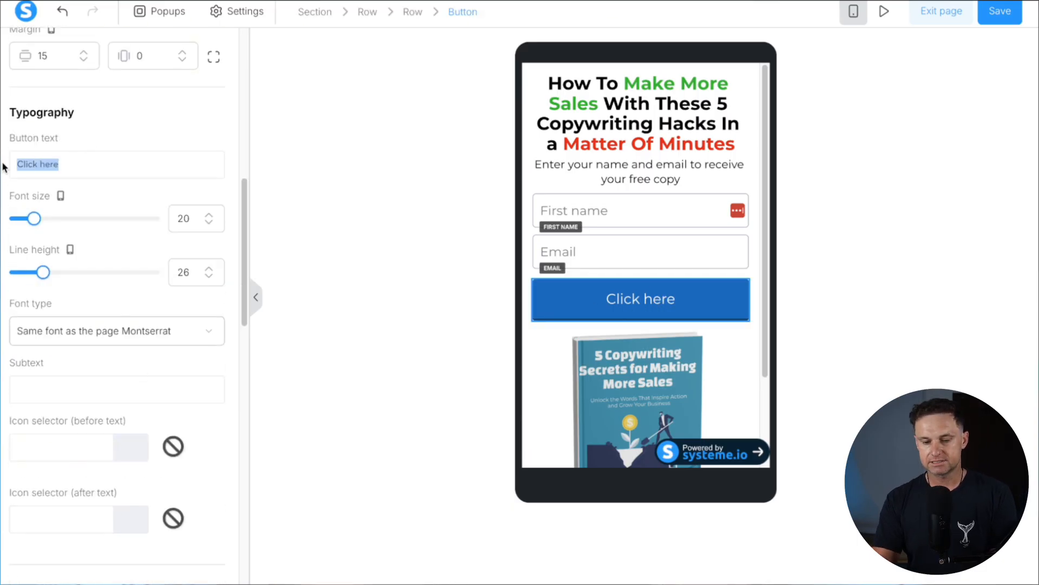
type("Get Your Free Copy")
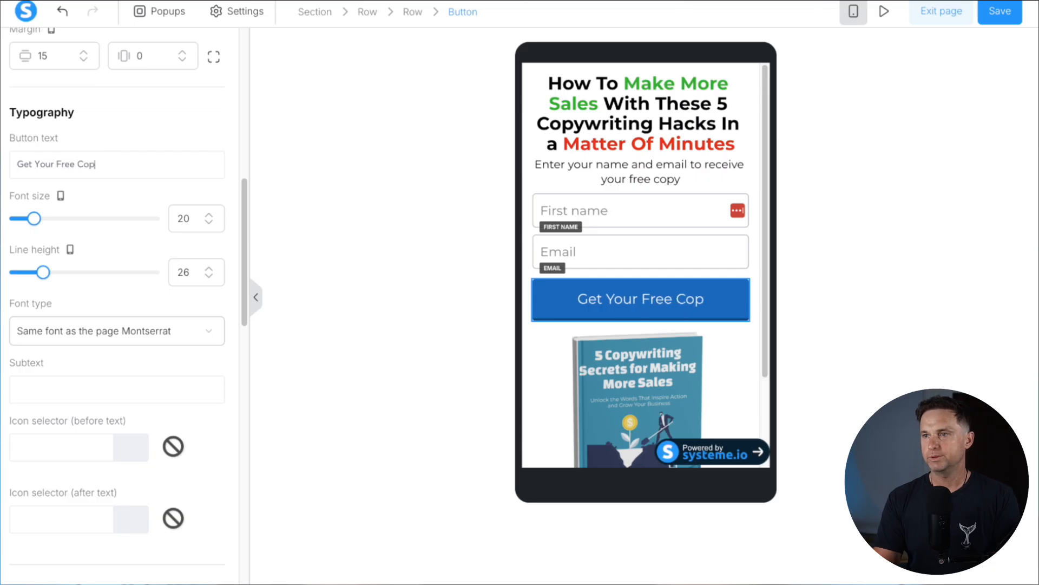
left_click(209, 223)
left_click(209, 222)
left_click(209, 223)
left_click(210, 216)
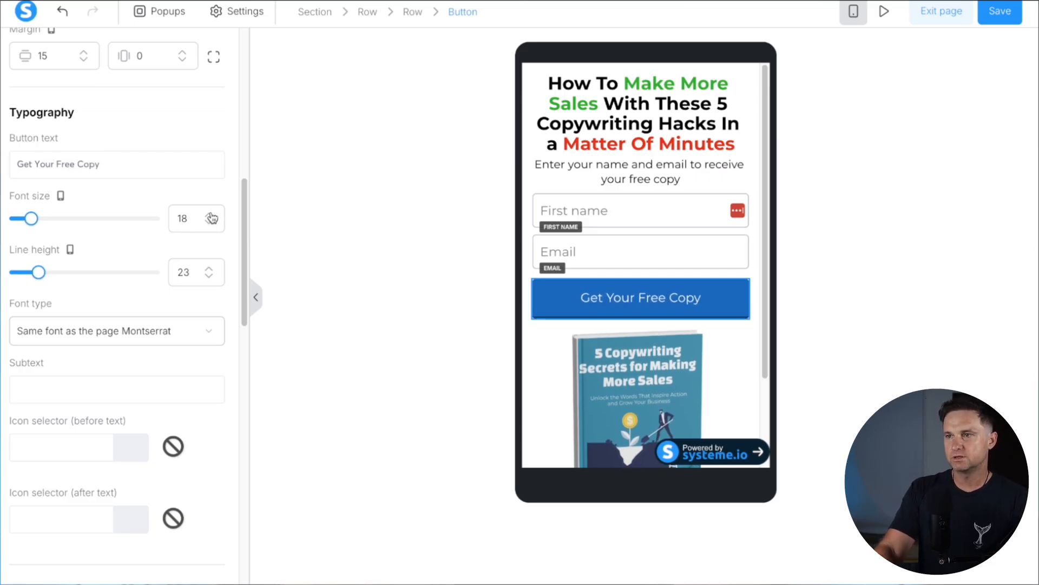
left_click(586, 248)
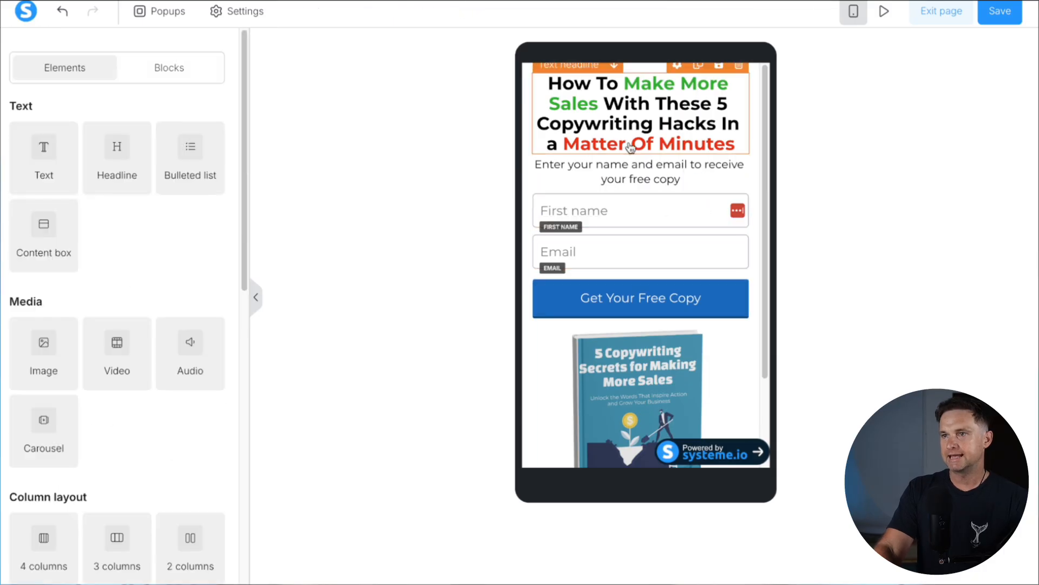
Reduce the font size of the First name and Email fields
left_click(610, 214)
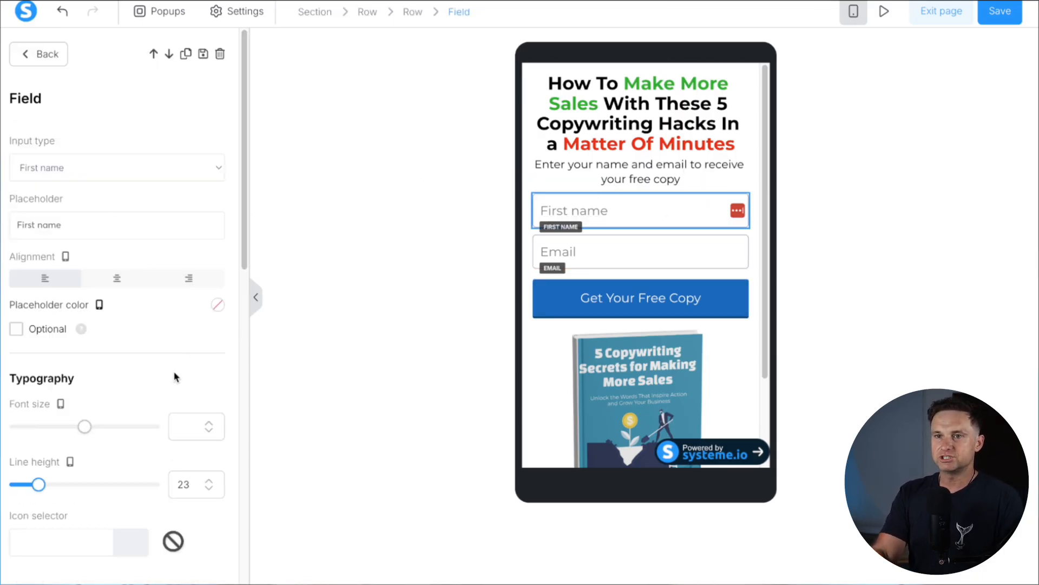
scroll(132, 417, "down", 5)
scroll(132, 414, "down", 10)
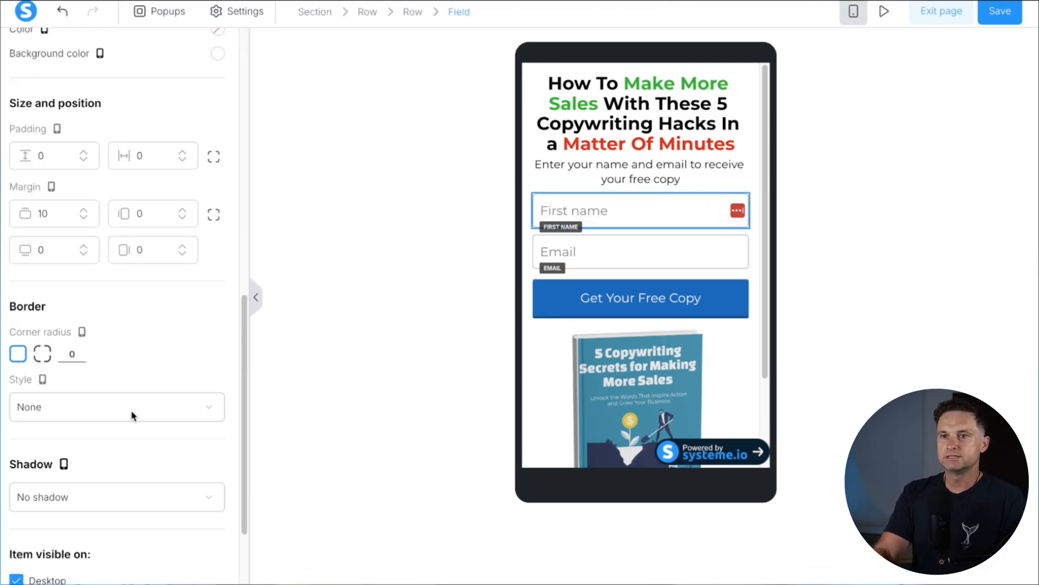
scroll(116, 417, "up", 15)
left_click_drag(86, 430, 30, 431)
left_click(601, 251)
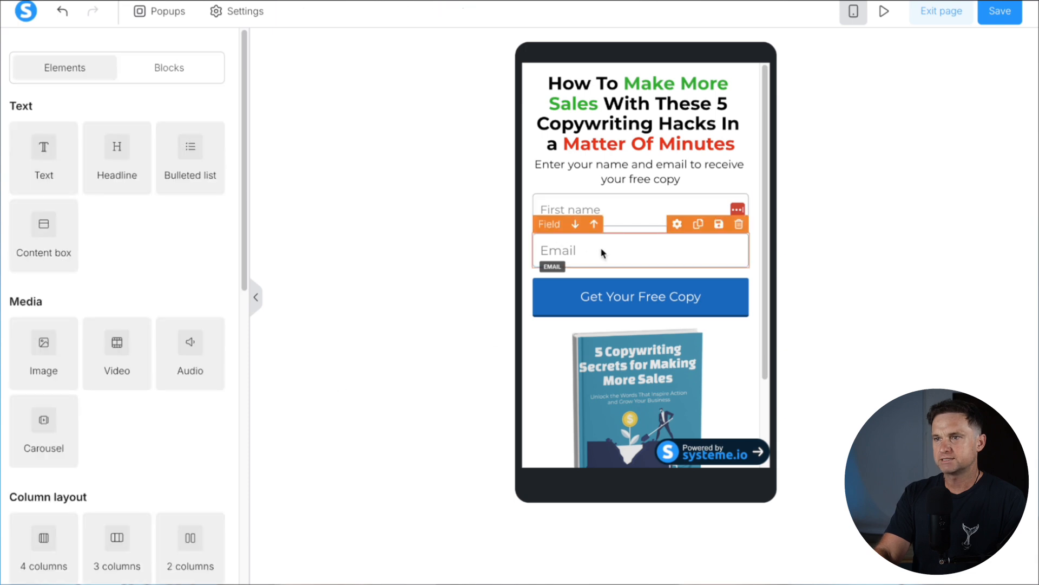
left_click(189, 402)
type("16")
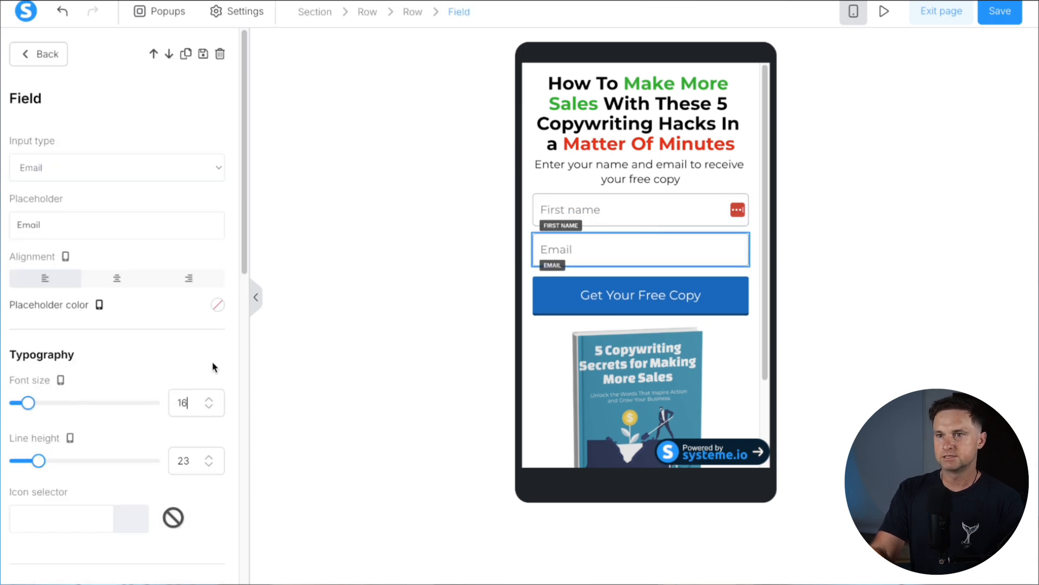
left_click_drag(211, 366, 217, 348)
left_click(749, 323)
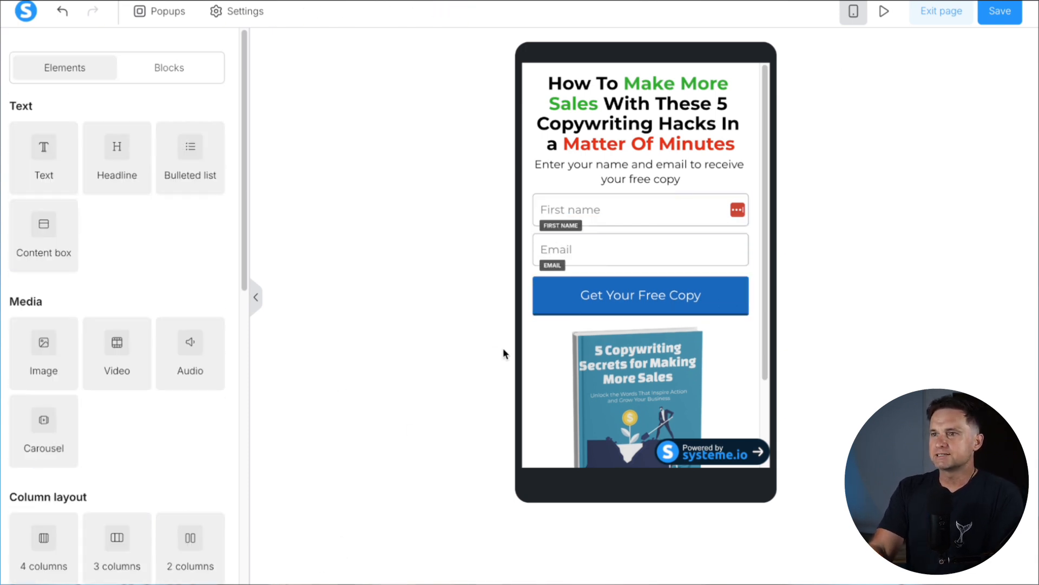
Set the book cover image's top margin to 30
scroll(608, 403, "down", 2)
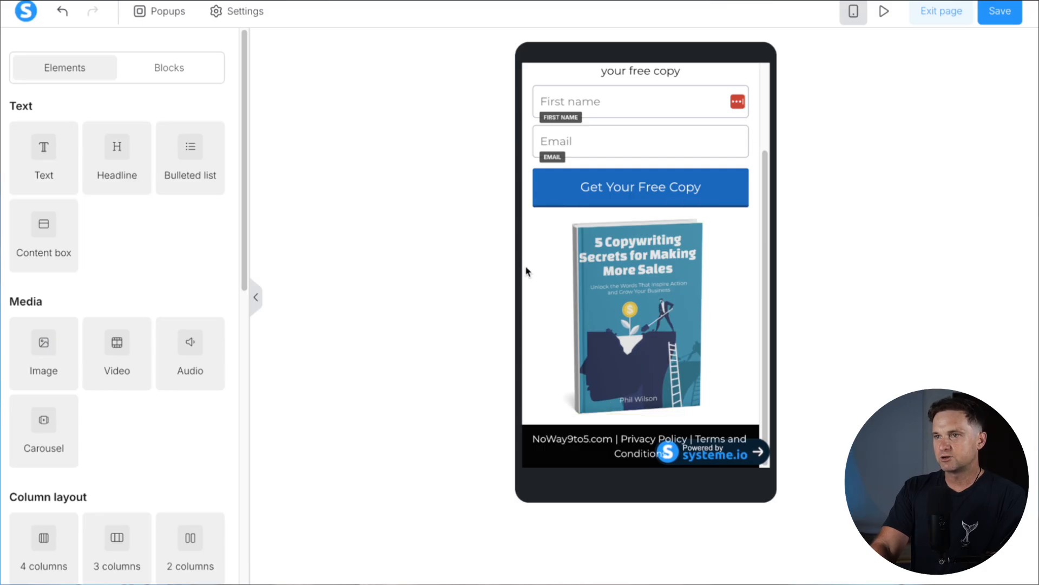
left_click(616, 304)
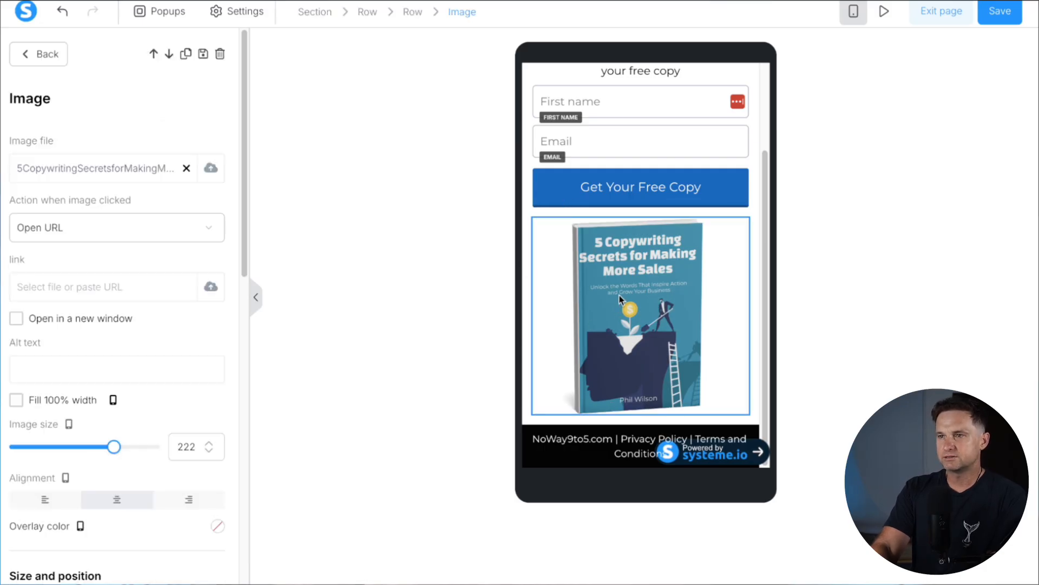
scroll(57, 417, "down", 5)
scroll(56, 416, "down", 1)
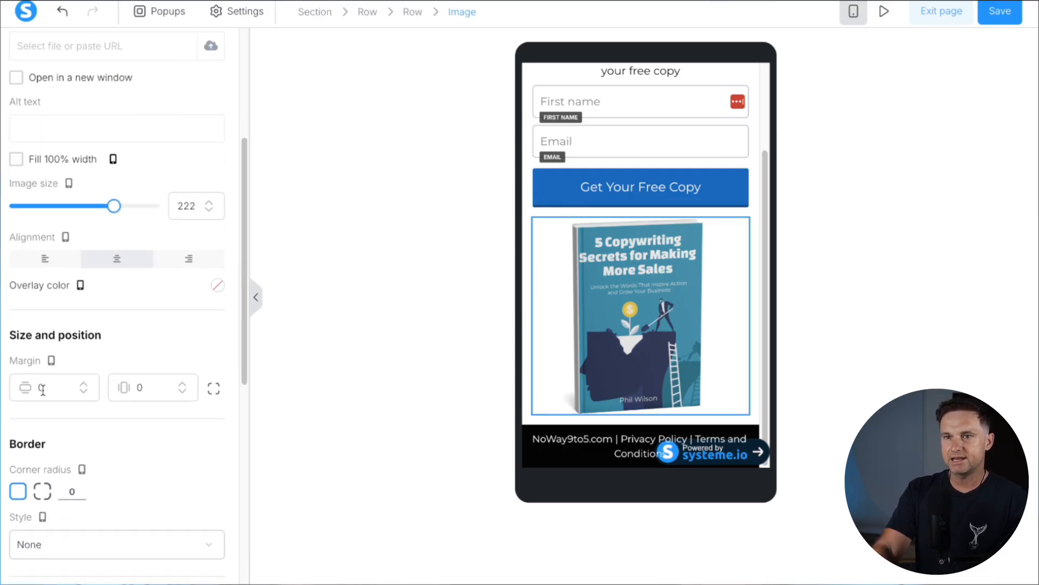
left_click(39, 388)
type("3")
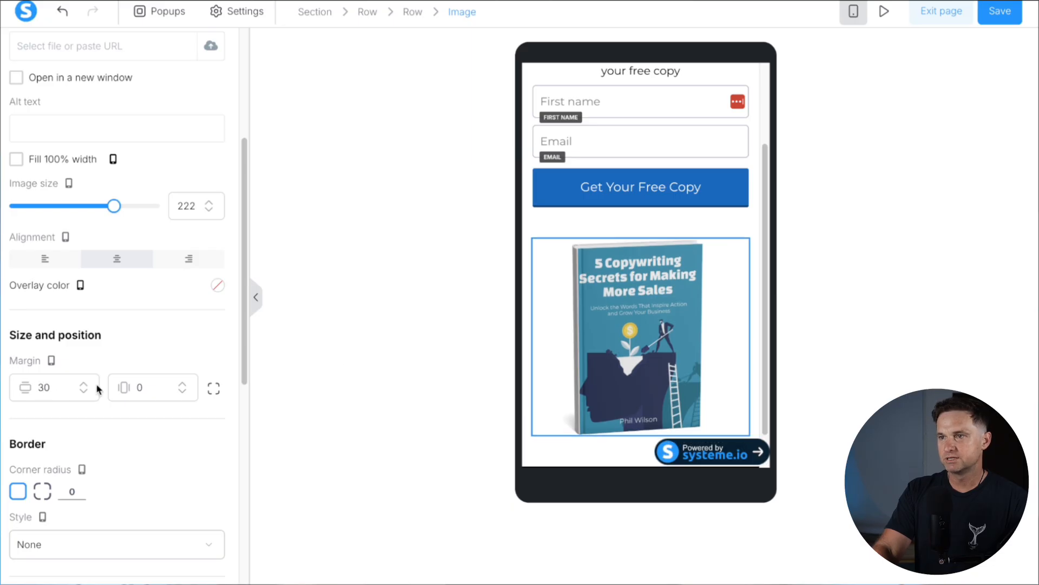
left_click(616, 337)
Shrink the footer text to font size 10 so it fits on one line
scroll(618, 335, "up", 2)
scroll(618, 336, "down", 3)
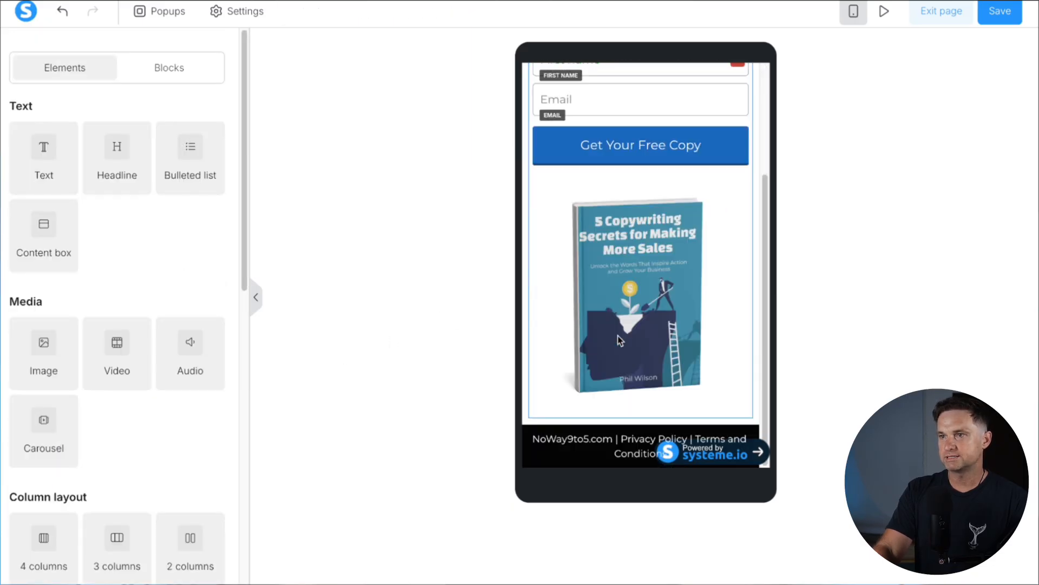
left_click(568, 454)
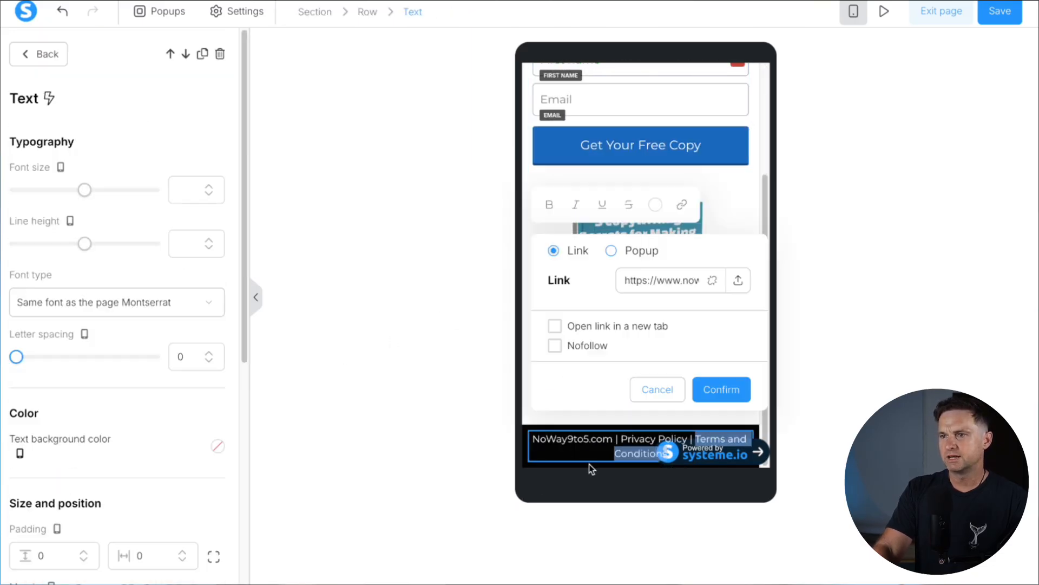
left_click(602, 448)
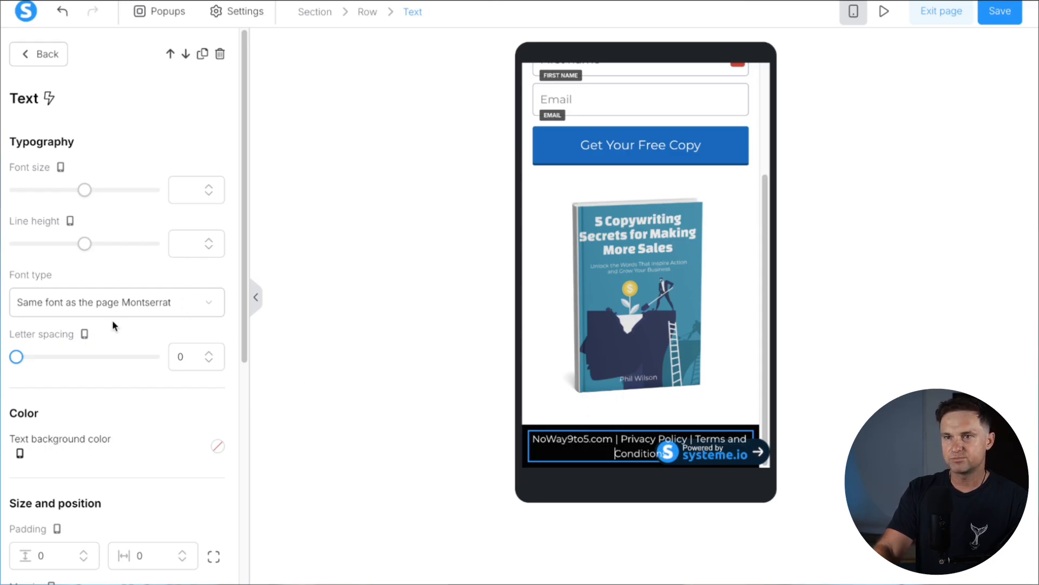
scroll(112, 320, "down", 4)
scroll(115, 319, "up", 4)
left_click_drag(85, 195, 20, 197)
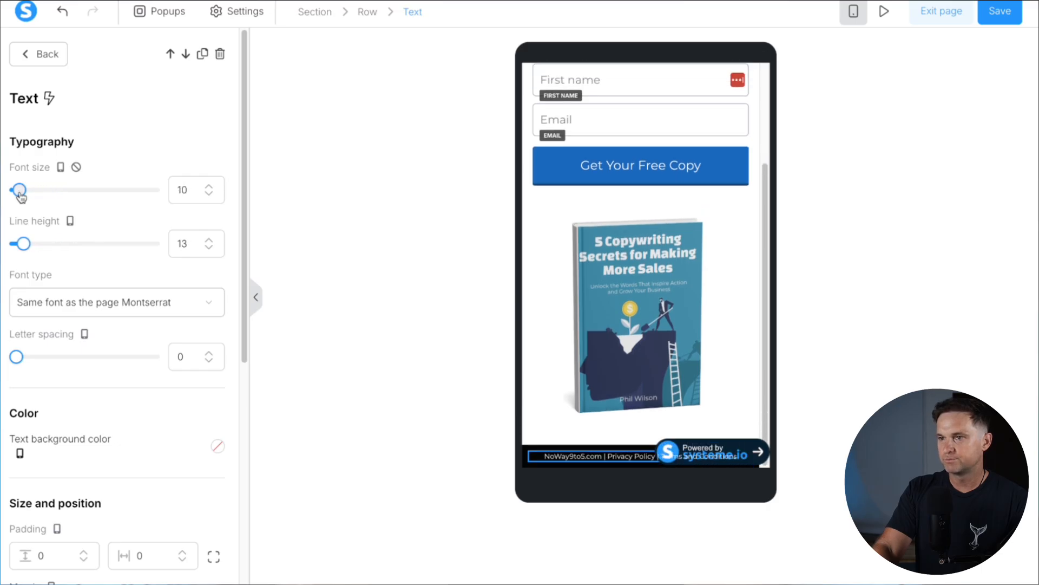
Raise the footer font to 11, then save the section as reusable block 'Optin Page' in desktop view
left_click(210, 186)
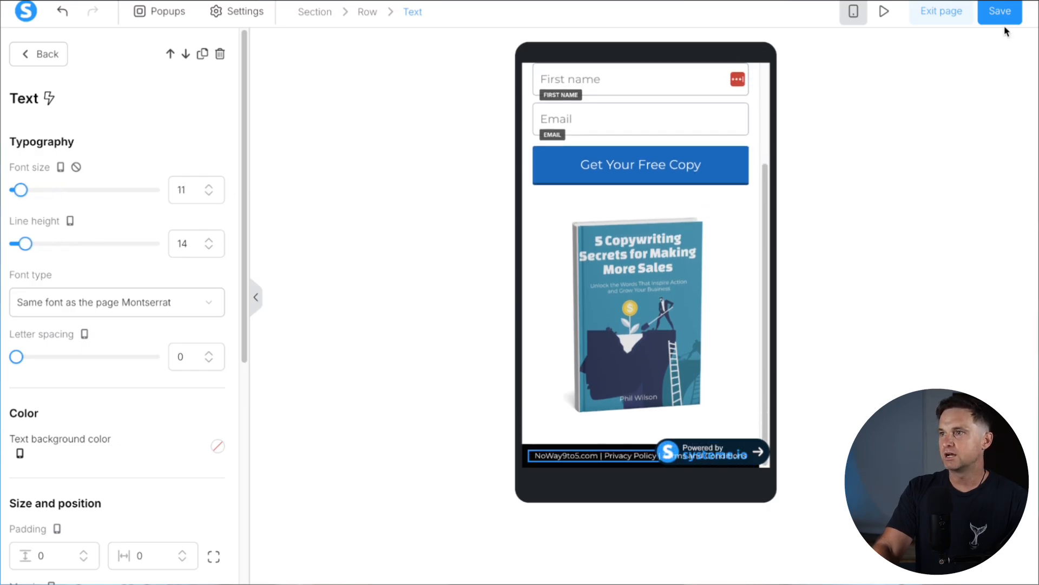
left_click(854, 11)
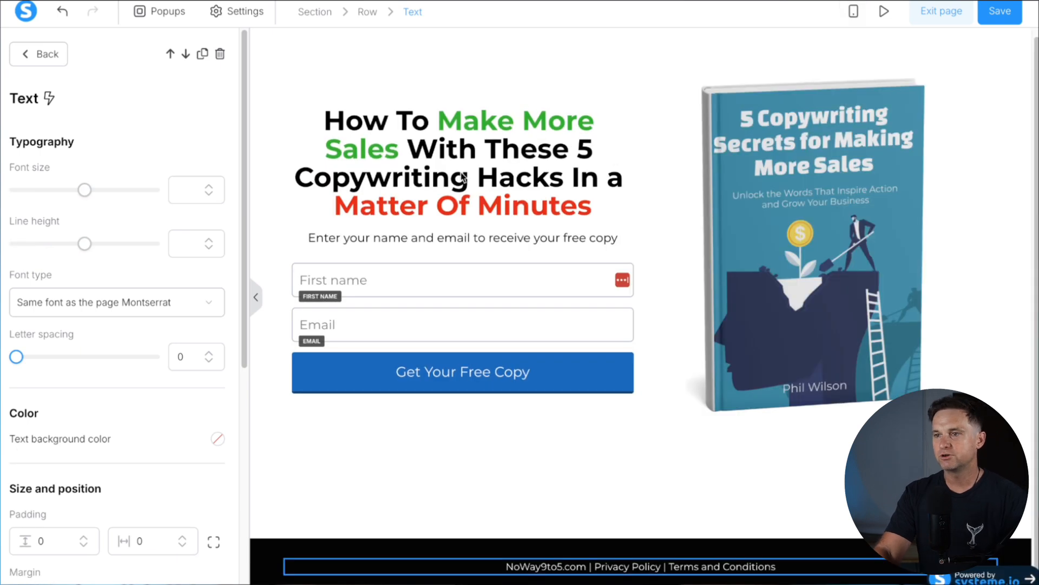
left_click(344, 70)
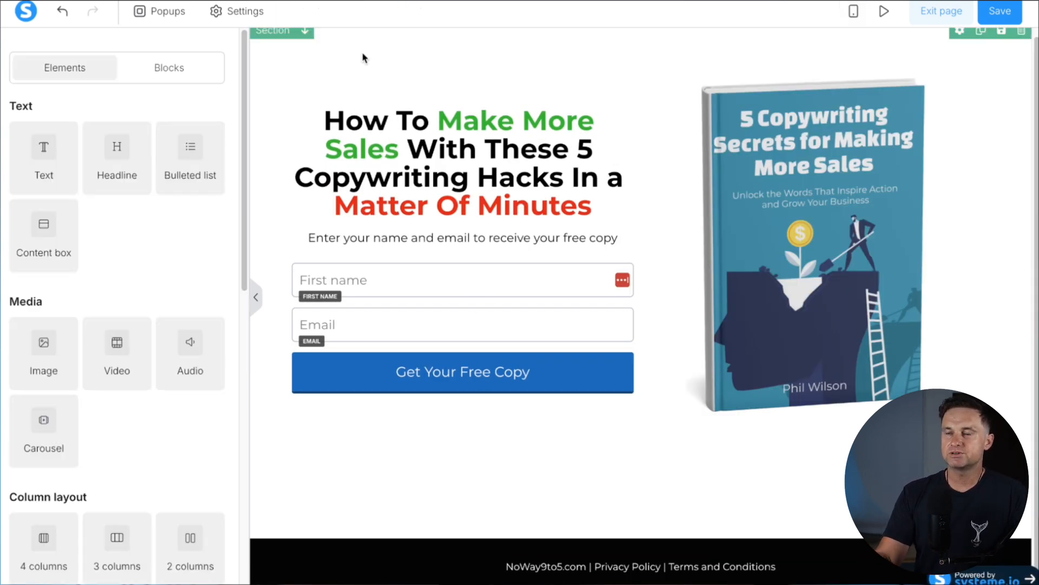
left_click(355, 49)
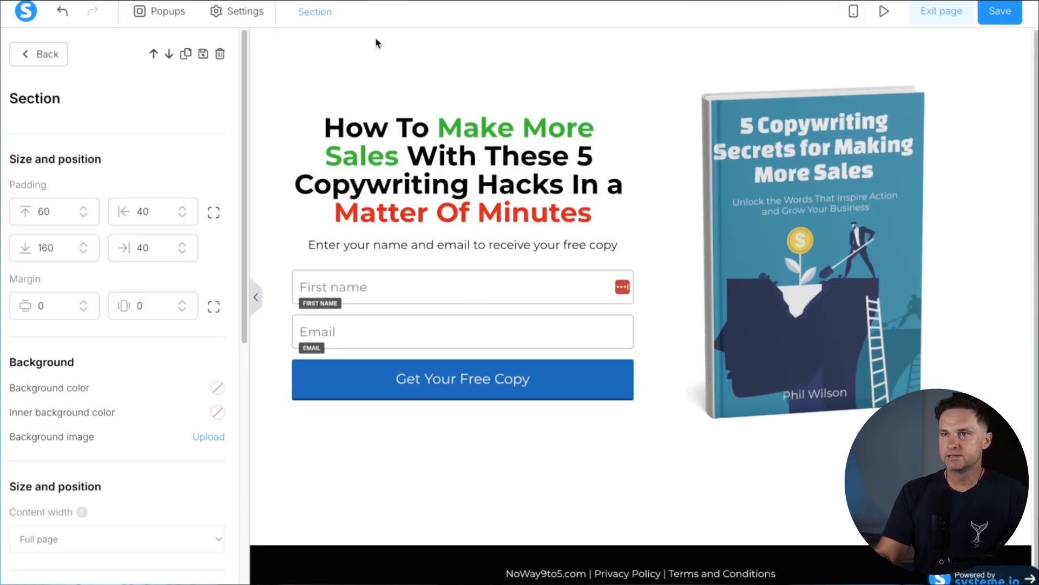
left_click(377, 44)
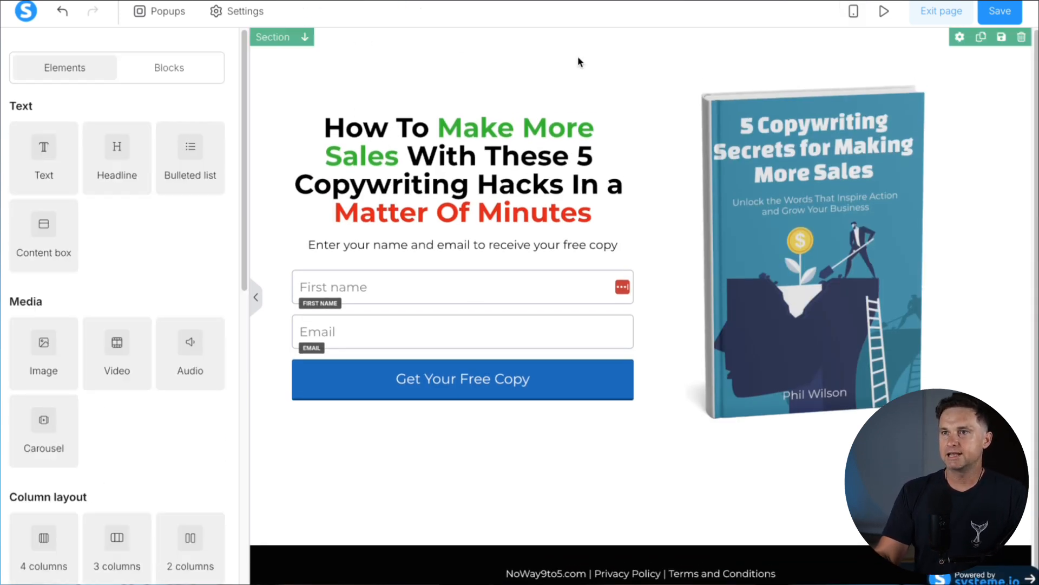
left_click(1001, 38)
left_click(446, 108)
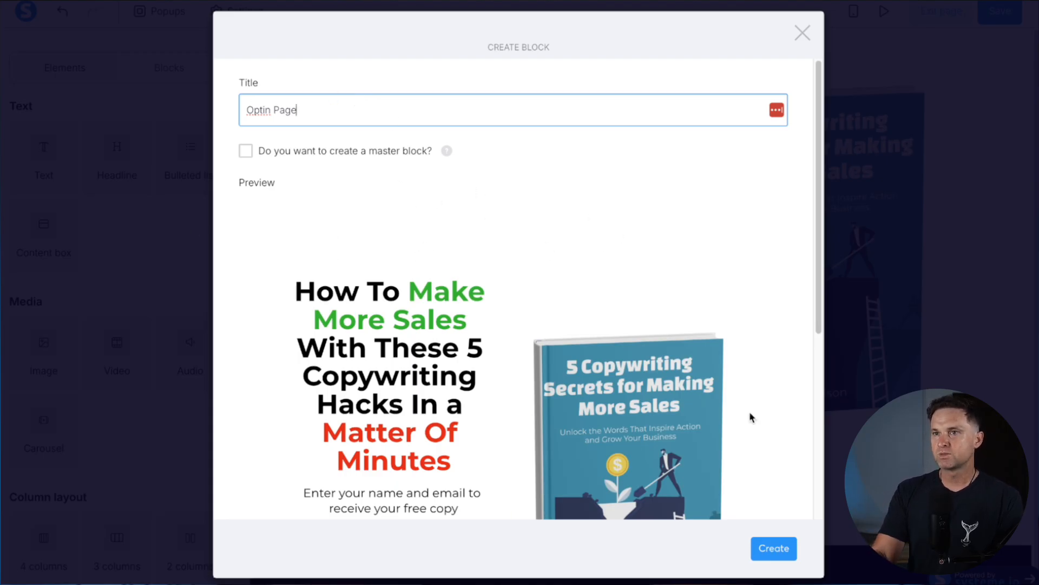
left_click(771, 556)
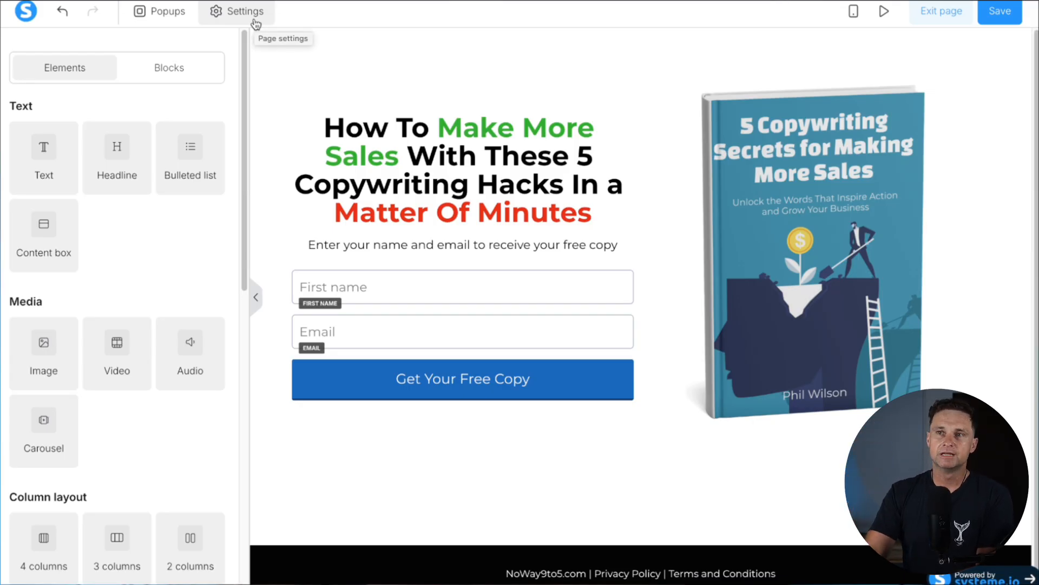
Edit the page's SEO title and enter the author's name in SEO Author
left_click(255, 22)
scroll(156, 194, "down", 10)
scroll(112, 289, "down", 3)
left_click(57, 289)
left_click_drag(16, 237, 193, 242)
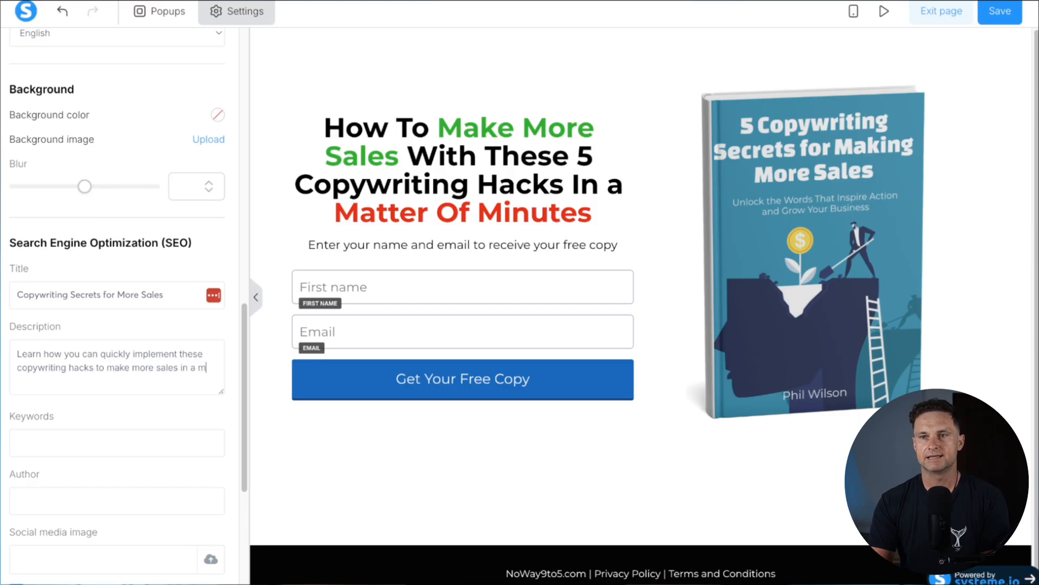
type("matter of minutes")
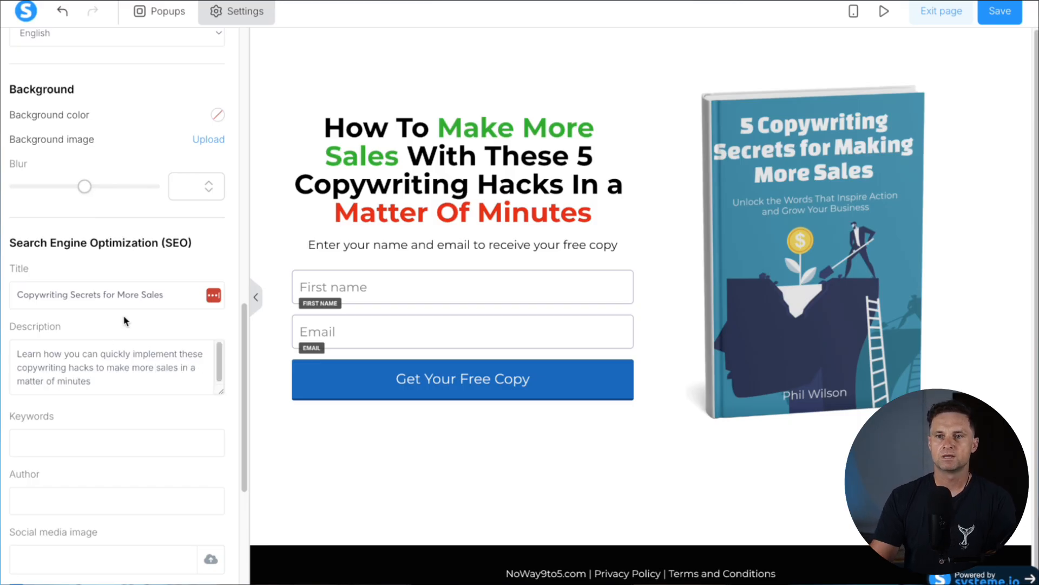
left_click(83, 489)
type("Phil")
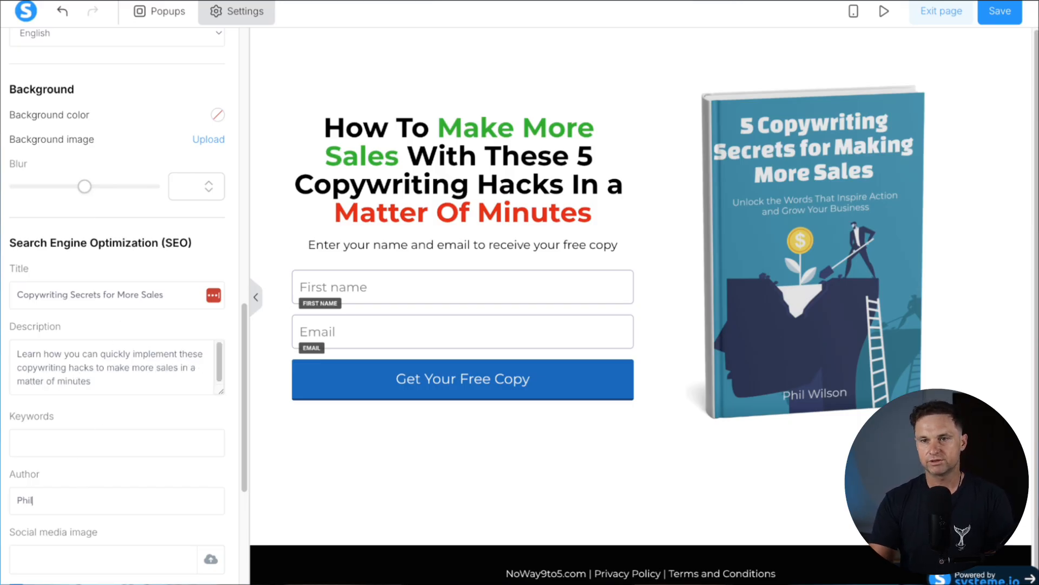
Use the uploaded ebook cover as the social media sharing image
scroll(98, 533, "down", 5)
left_click(210, 287)
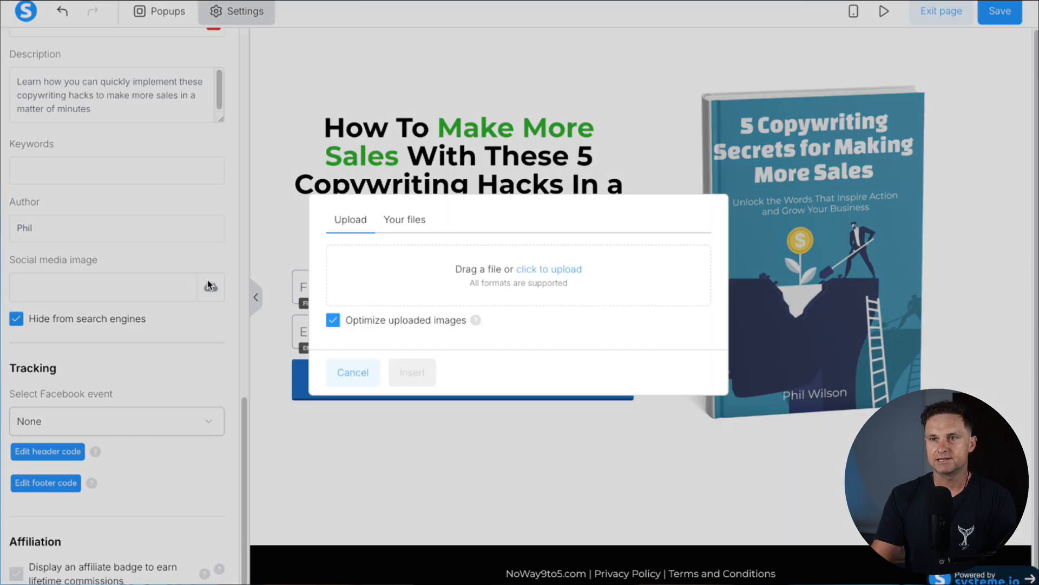
left_click(406, 219)
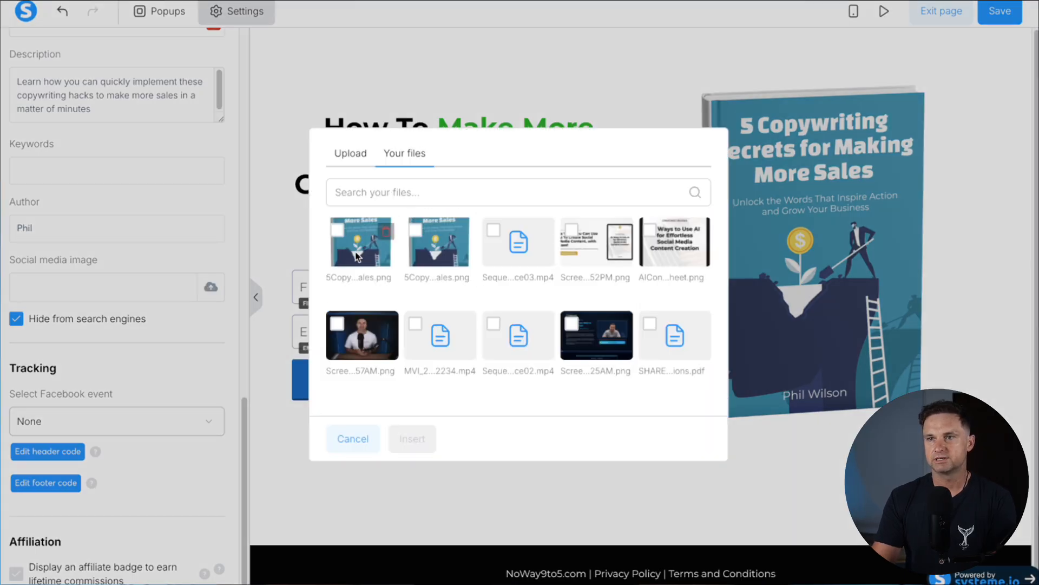
left_click(371, 268)
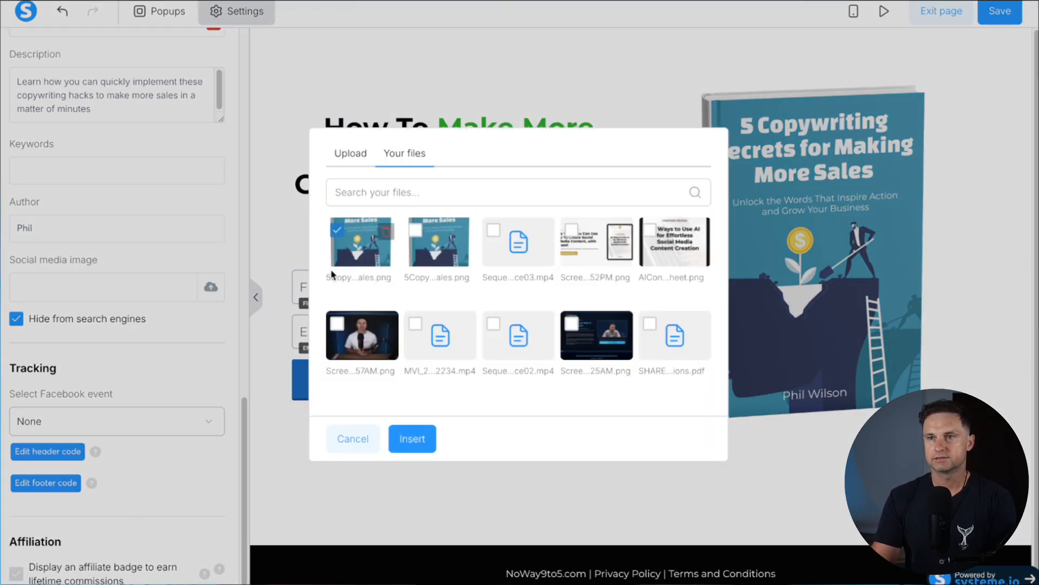
left_click(412, 438)
Save the opt-in page and exit back to the Copywriting Sales funnel
scroll(110, 466, "up", 8)
scroll(91, 419, "down", 8)
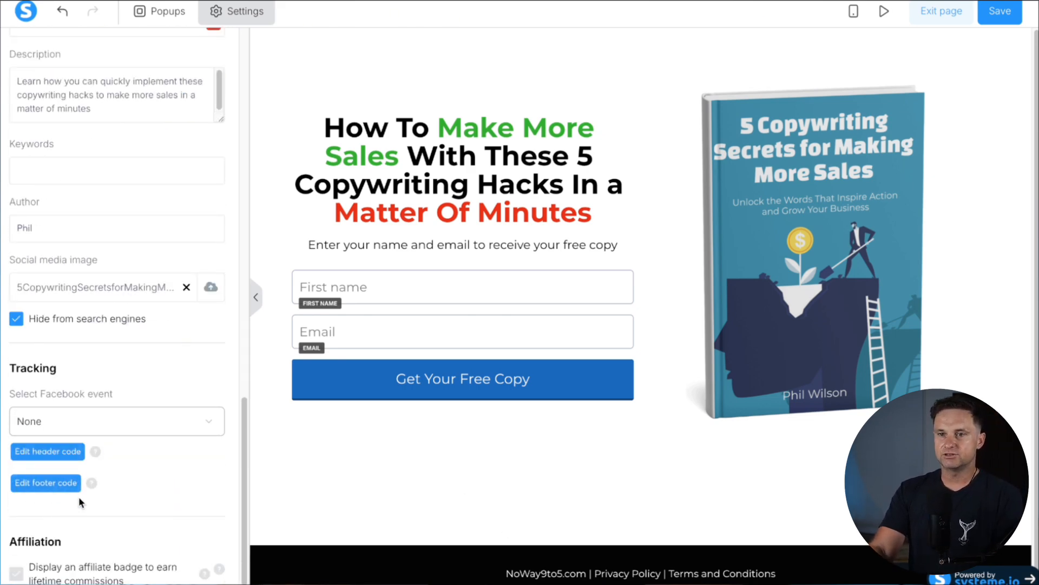
scroll(186, 500, "up", 17)
left_click(1000, 16)
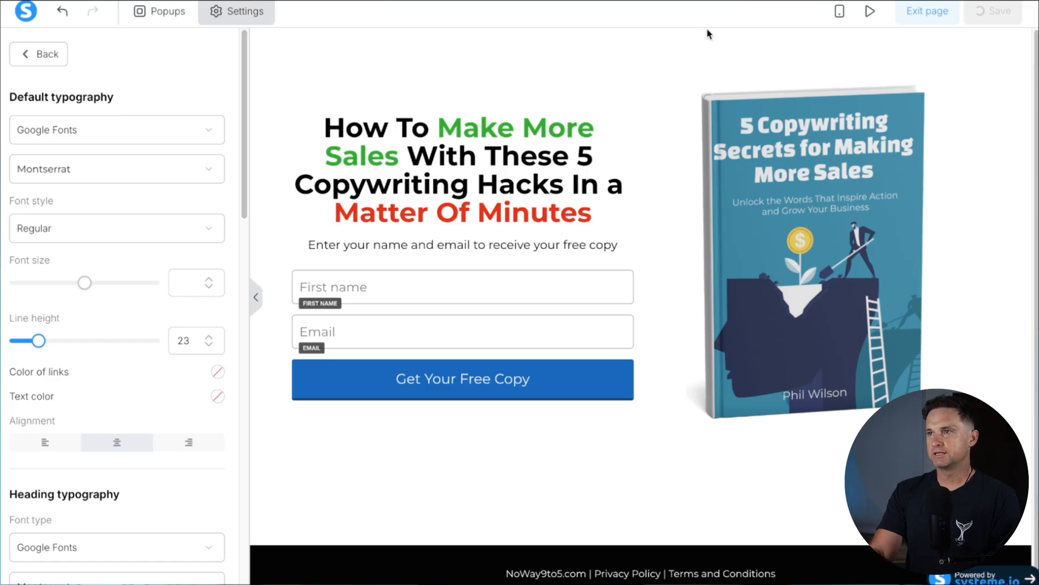
left_click(924, 19)
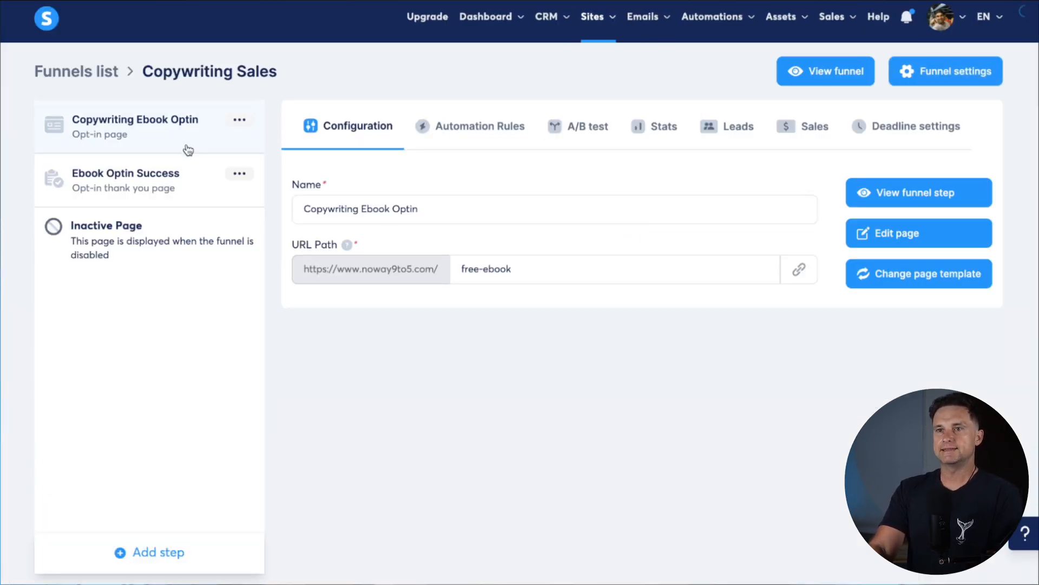
Change the Ebook Optin Success step's URL path from 89aa2700 to ebook-success
left_click(124, 186)
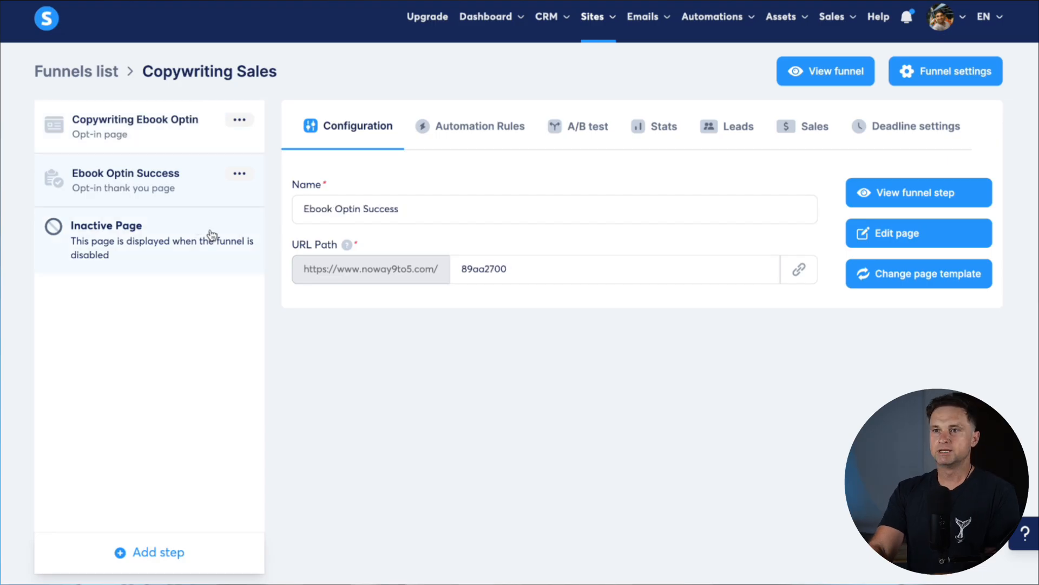
double_click(503, 270)
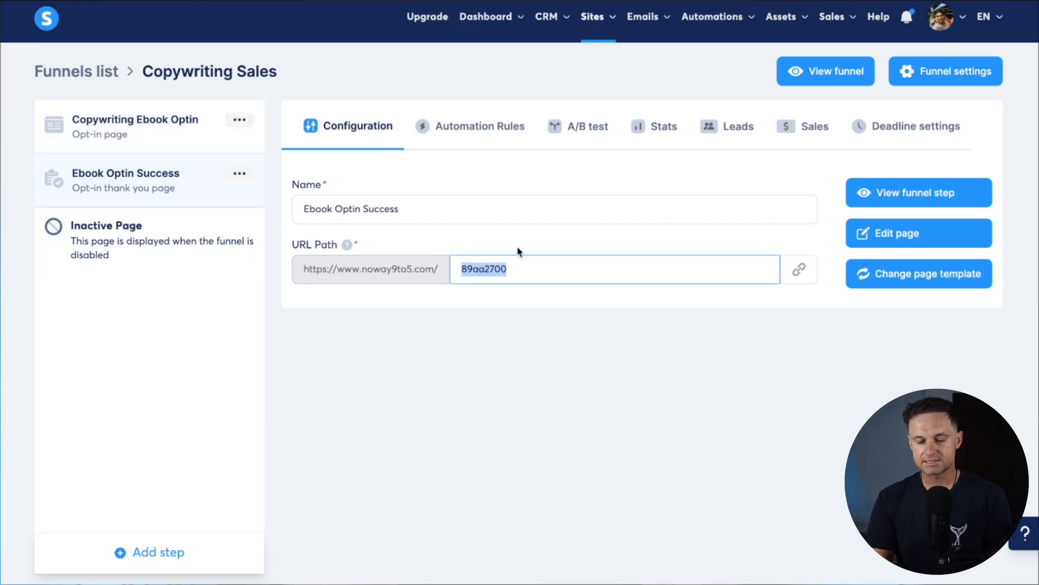
type("ebook-success")
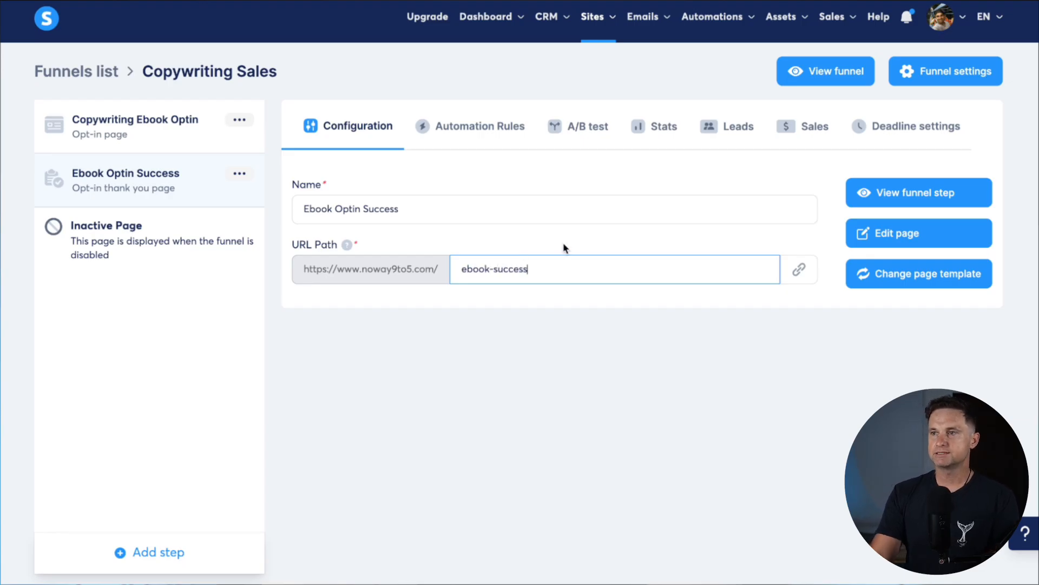
left_click(822, 368)
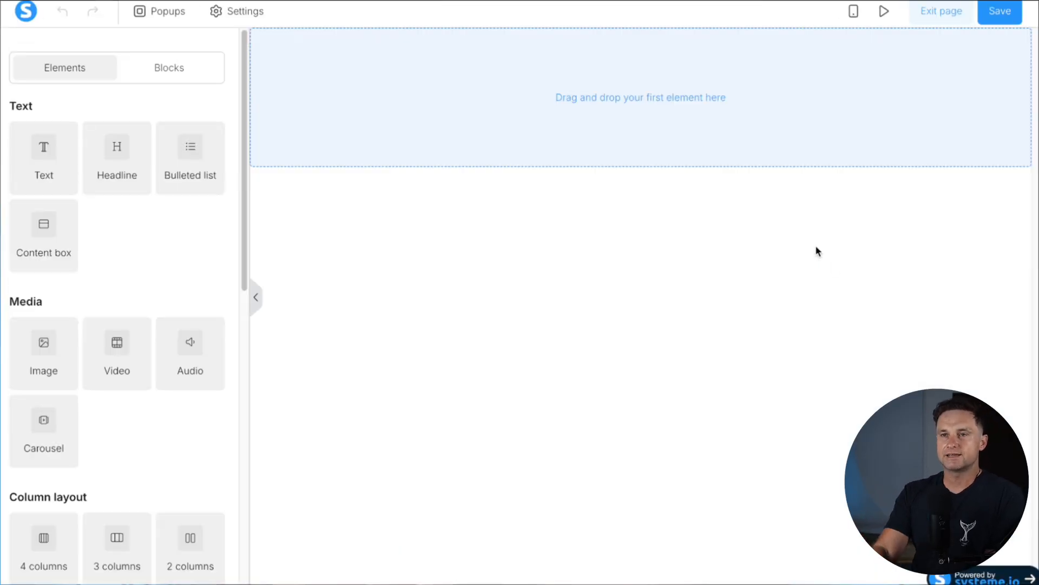
Add the saved Optin Page block and the Global Footer NoWay9to5 master block to the page
left_click(166, 67)
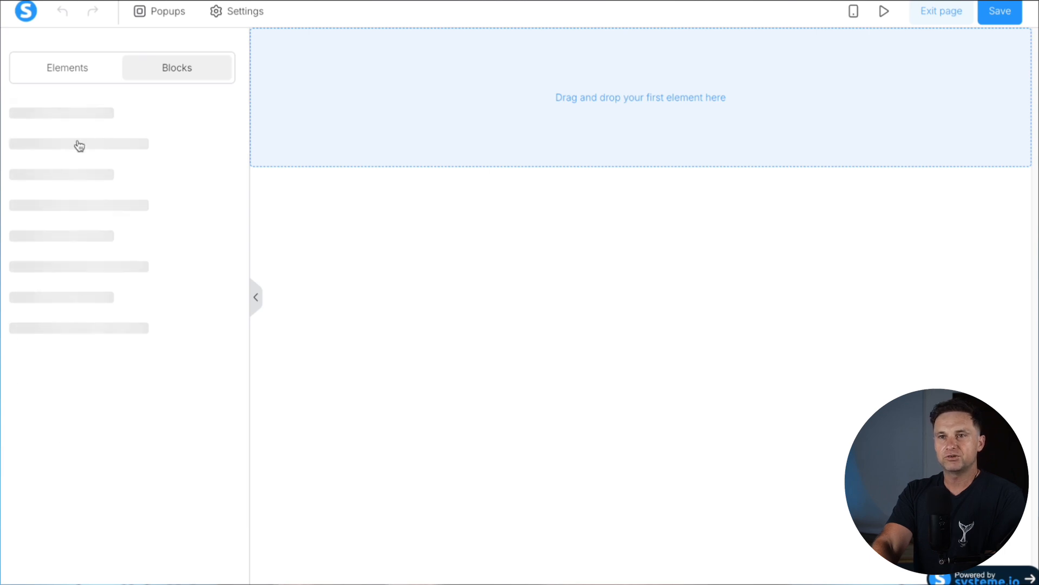
left_click(79, 160)
left_click_drag(56, 213, 467, 123)
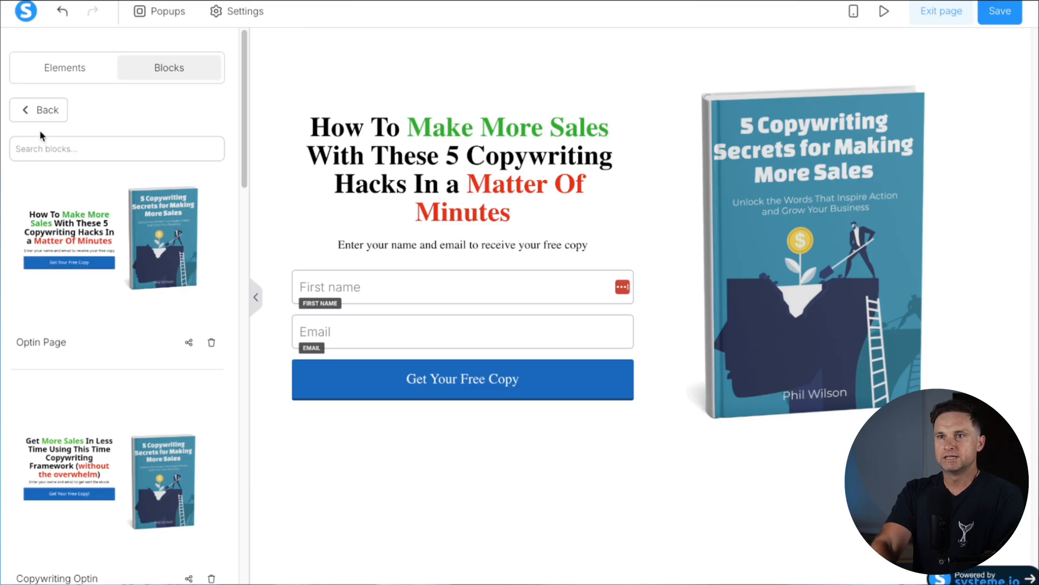
left_click(33, 109)
left_click(85, 172)
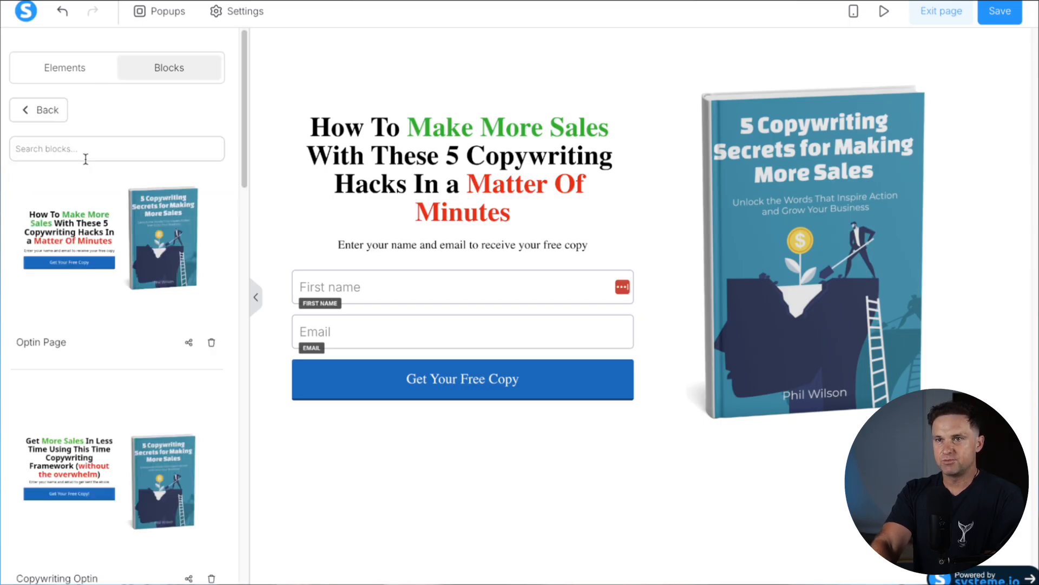
left_click(47, 111)
left_click(88, 116)
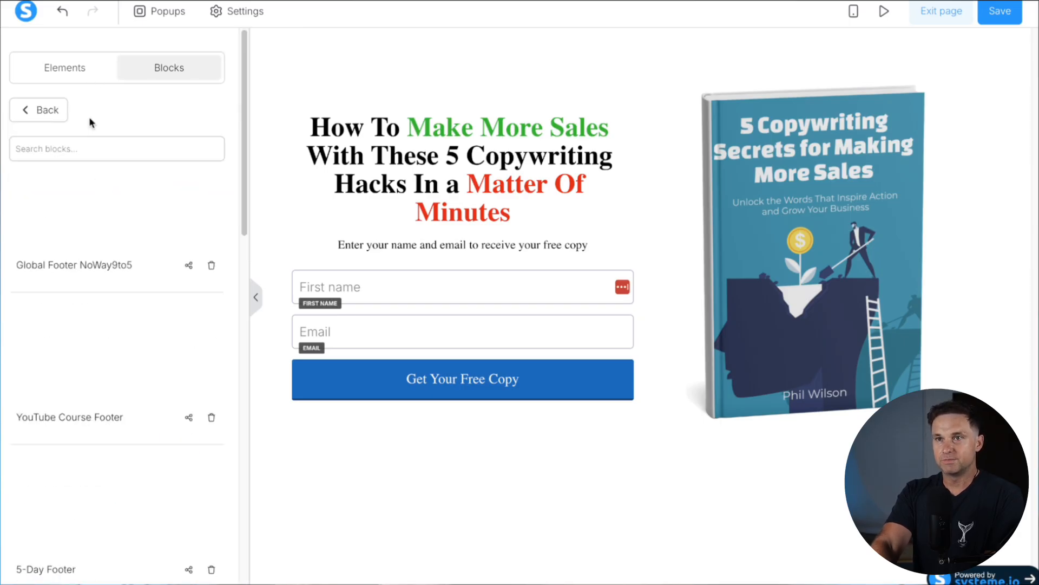
left_click_drag(100, 218, 476, 517)
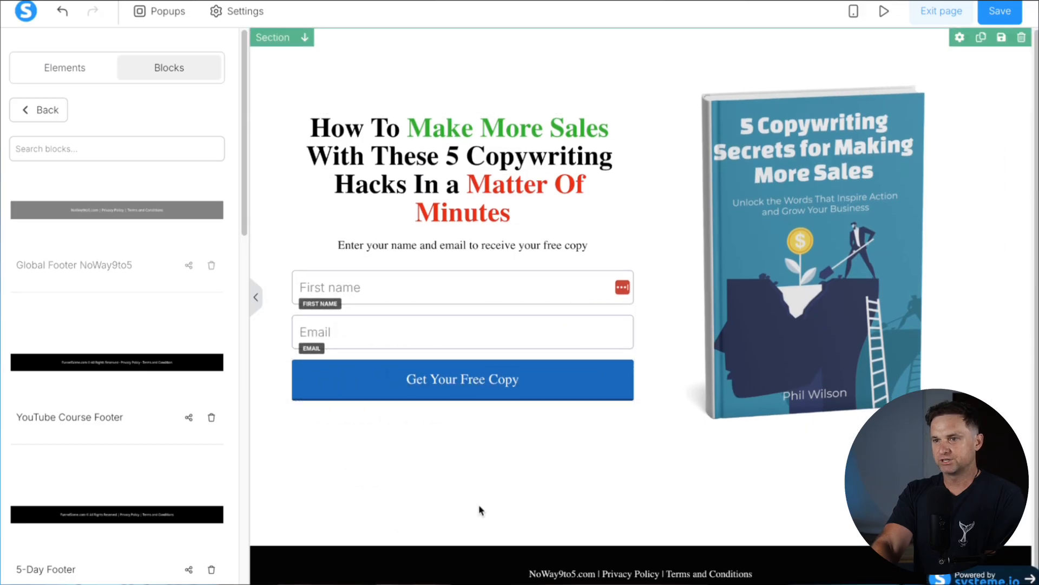
left_click(46, 110)
Set the page's default typography to the Google font Montserrat
left_click(265, 59)
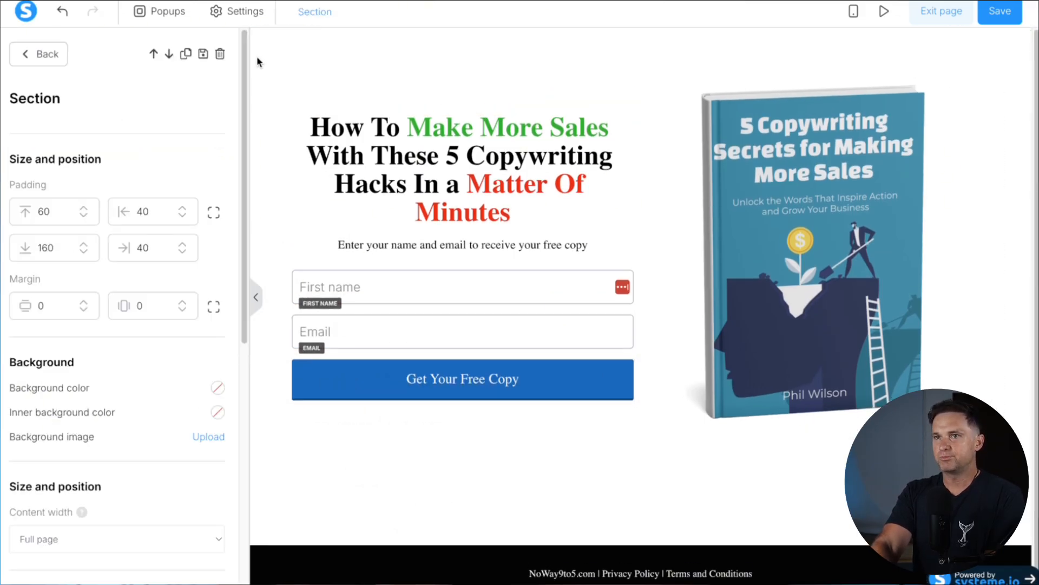
left_click(233, 10)
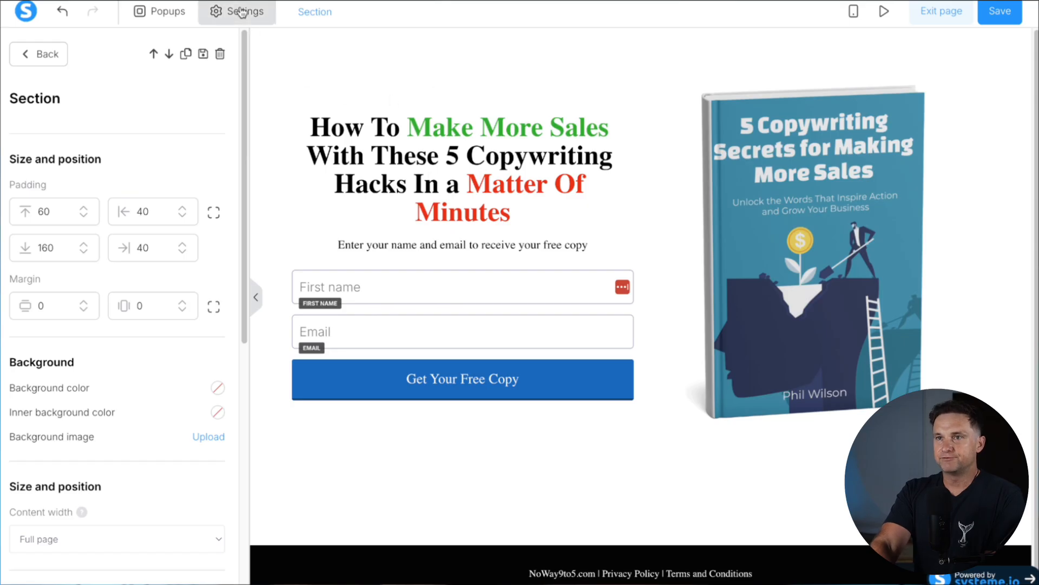
left_click(87, 127)
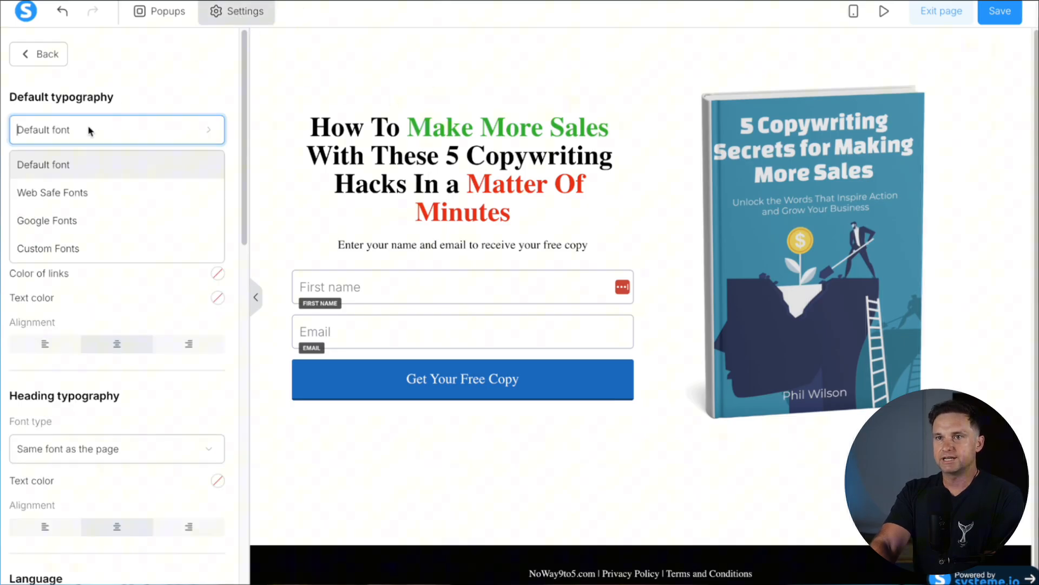
left_click(75, 223)
left_click(83, 169)
left_click(85, 256)
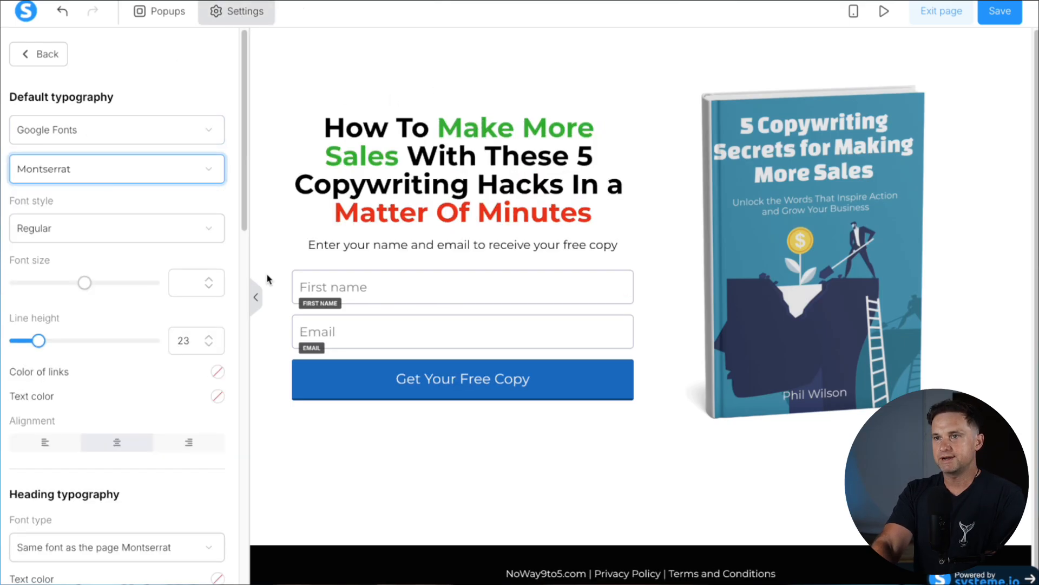
left_click(583, 459)
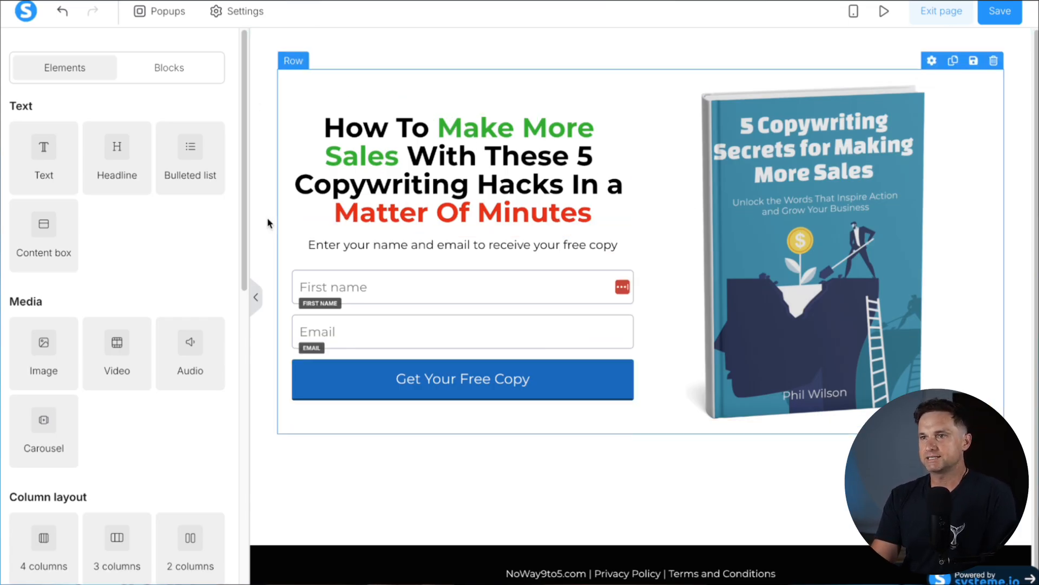
Add a new top section and move the headline, subtitle and book image into it
scroll(121, 465, "down", 2)
left_click_drag(139, 544, 543, 60)
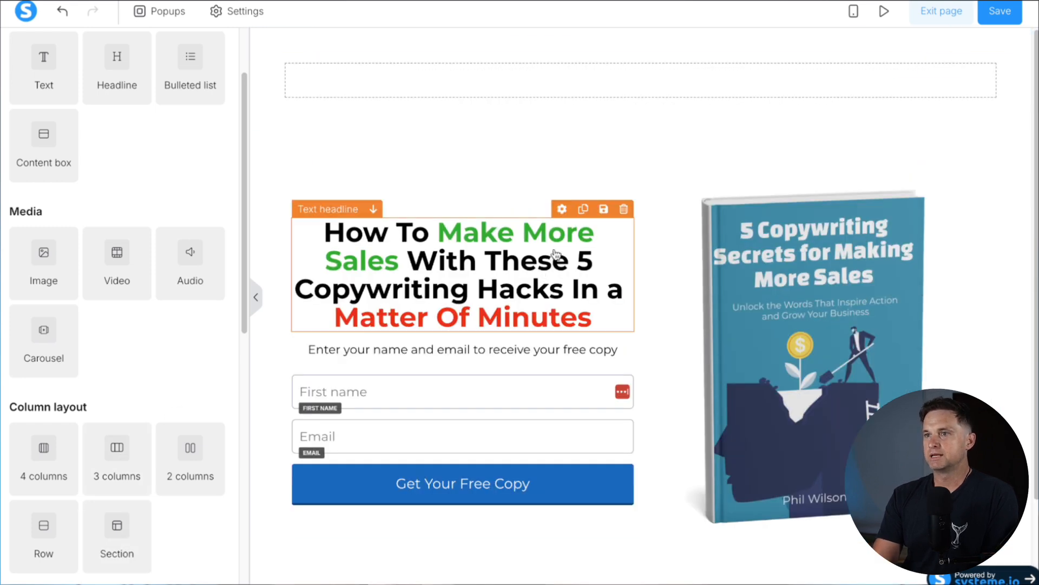
left_click_drag(563, 217, 739, 145)
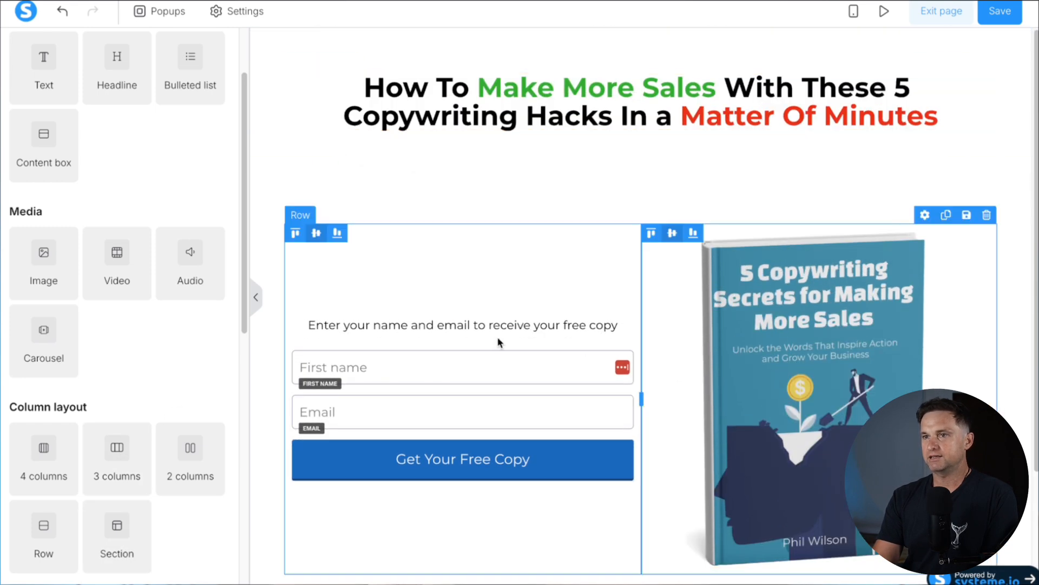
left_click_drag(515, 326, 744, 144)
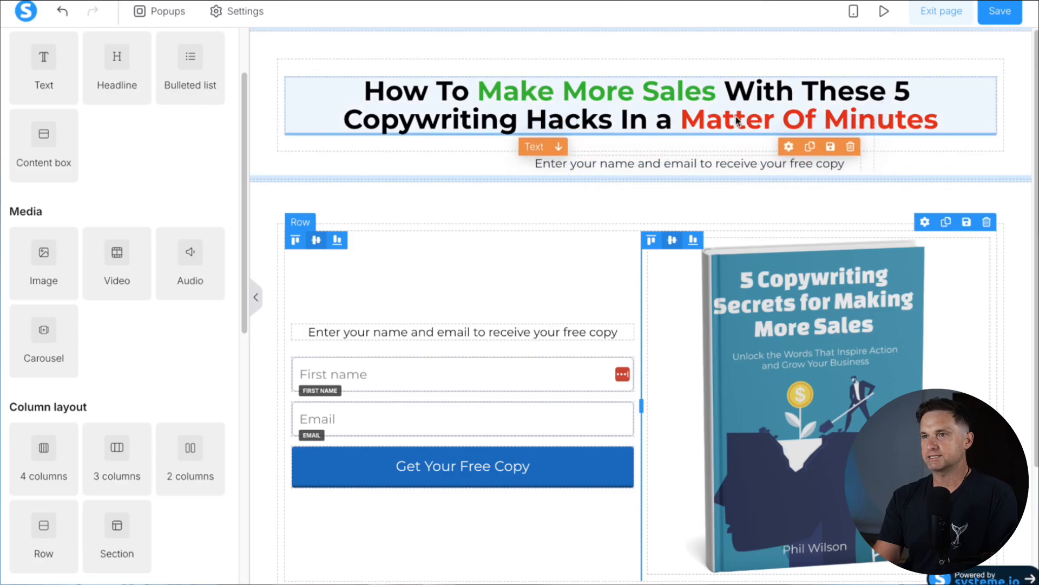
left_click_drag(758, 309, 720, 158)
Set the top section's content width to Small
left_click(270, 111)
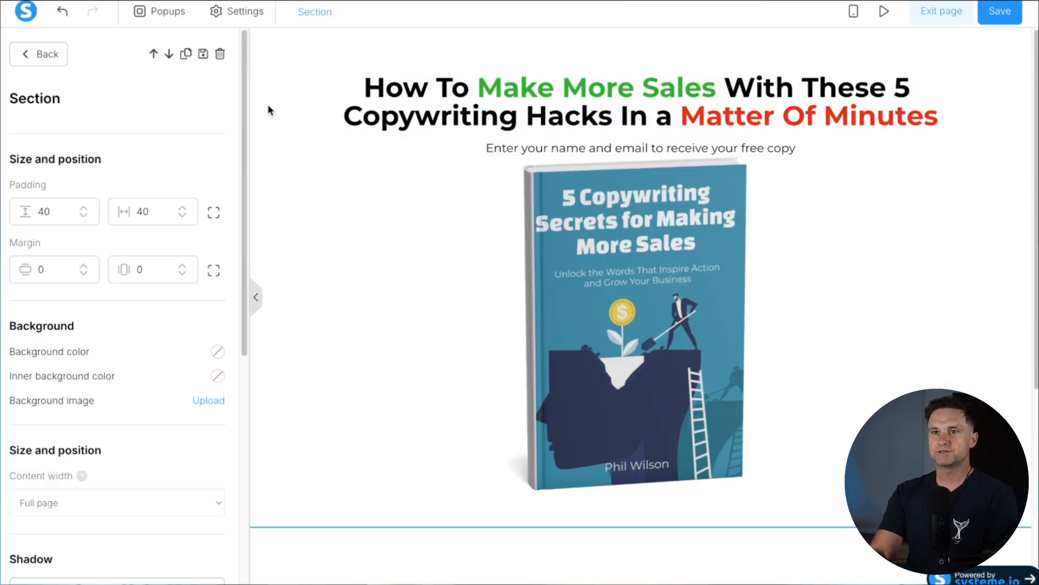
left_click(70, 502)
left_click(70, 533)
left_click(76, 509)
left_click(76, 517)
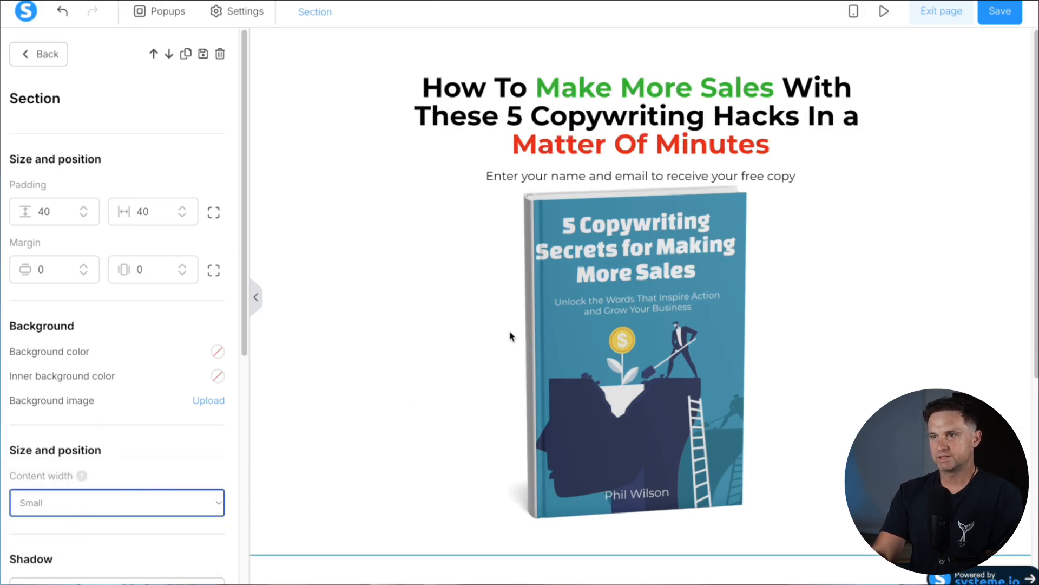
left_click(569, 152)
left_click(569, 152)
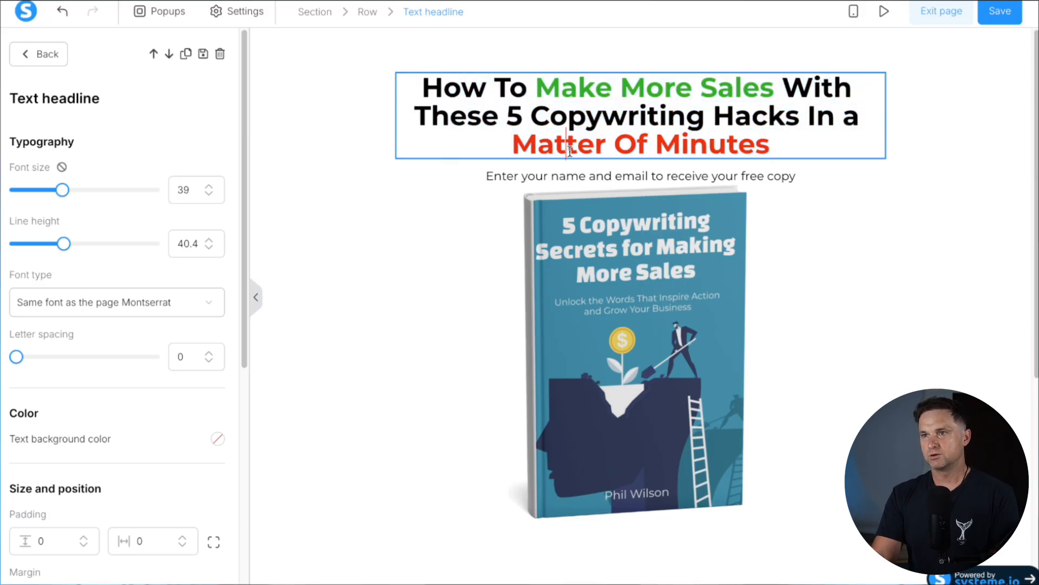
Retitle the texts 'SUCCESS!' and 'You Have Been Sent Your Ebook, Check Your Inbox'
left_click(735, 175)
left_click_drag(766, 173, 742, 75)
triple_click(725, 71)
type("SEUCCESS!")
left_click(744, 103)
triple_click(743, 103)
type("You Have Been SEnt")
key("BackSpace")
key("BackSpace")
key("BackSpace")
type("ent Your Ebook, Check Your I")
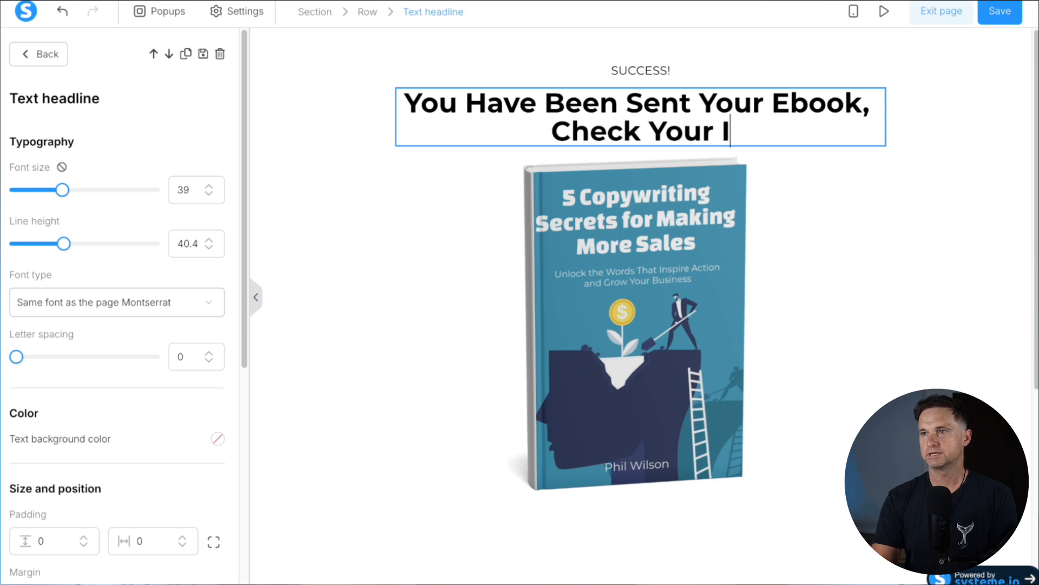
type("nbox")
left_click(752, 321)
Delete the opt-in form section and split the section's padding into separate sides
scroll(750, 321, "down", 6)
scroll(747, 324, "up", 1)
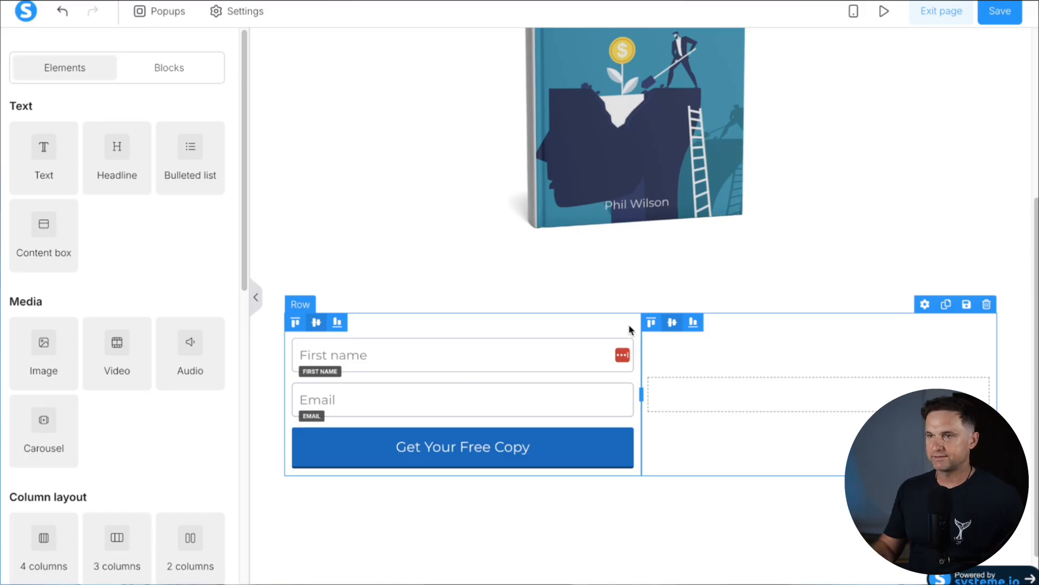
scroll(415, 267, "up", 1)
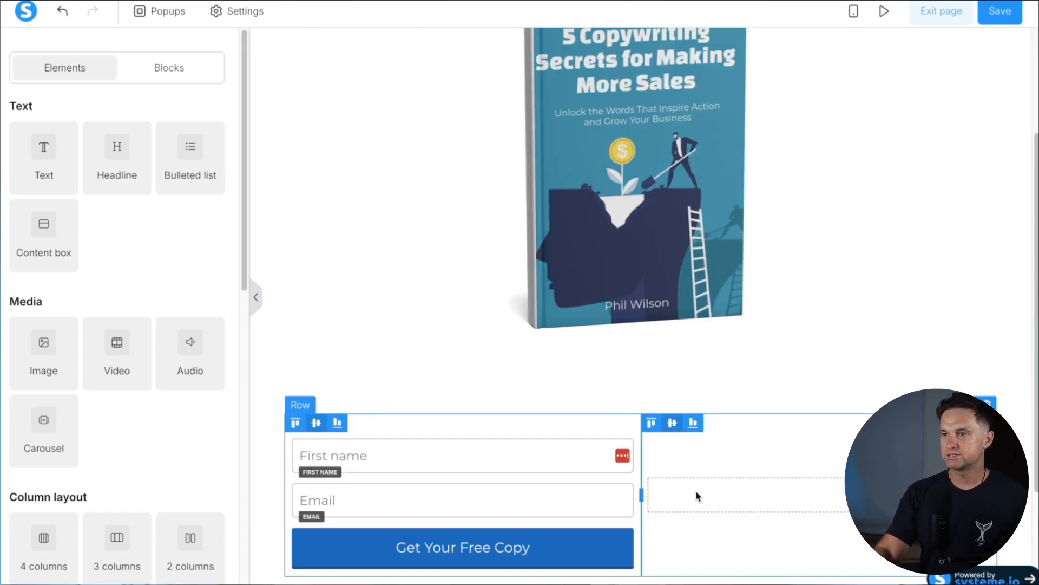
scroll(697, 496, "down", 1)
left_click(1021, 285)
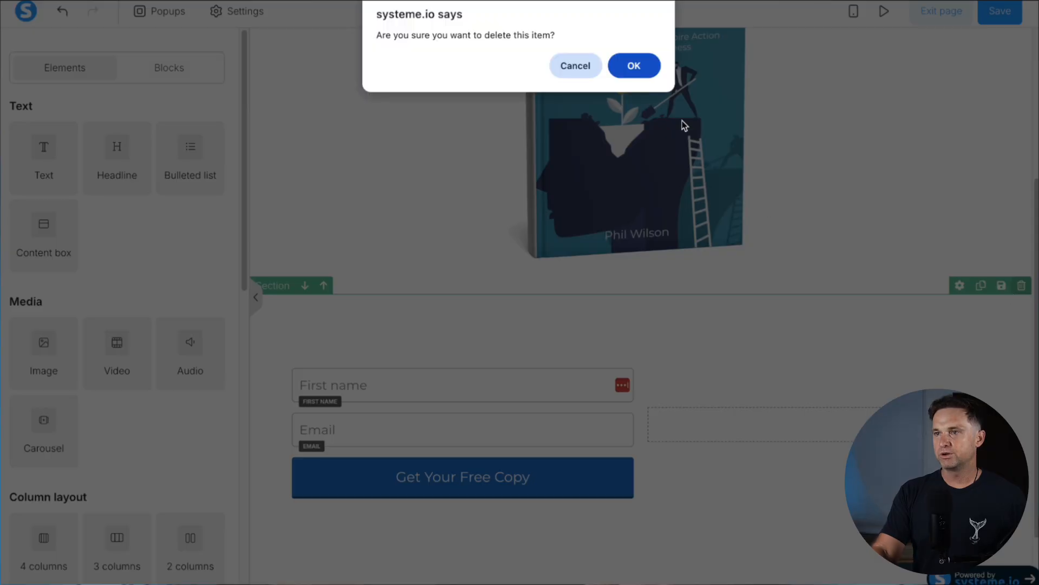
left_click(633, 65)
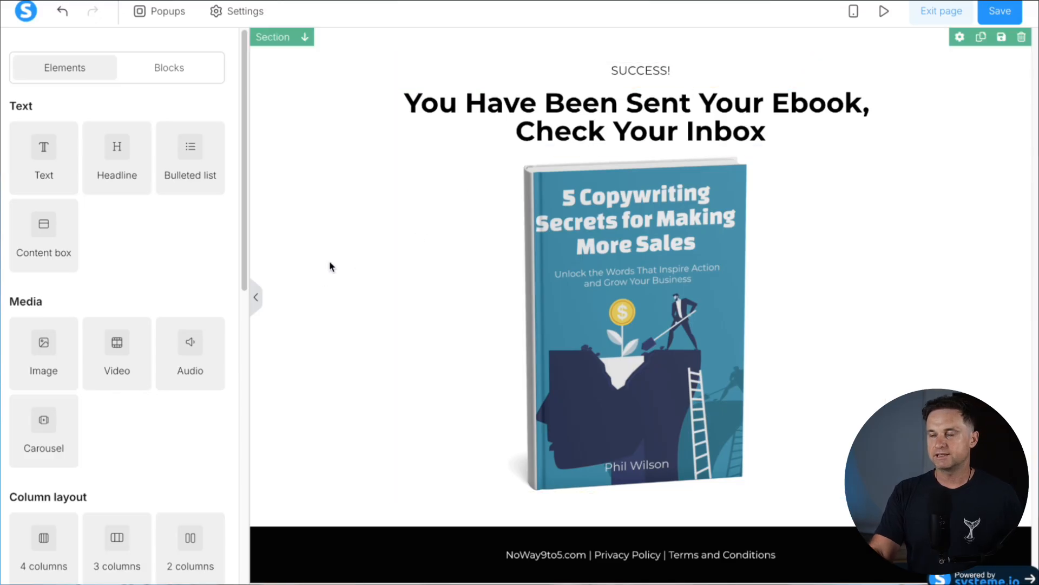
left_click(318, 275)
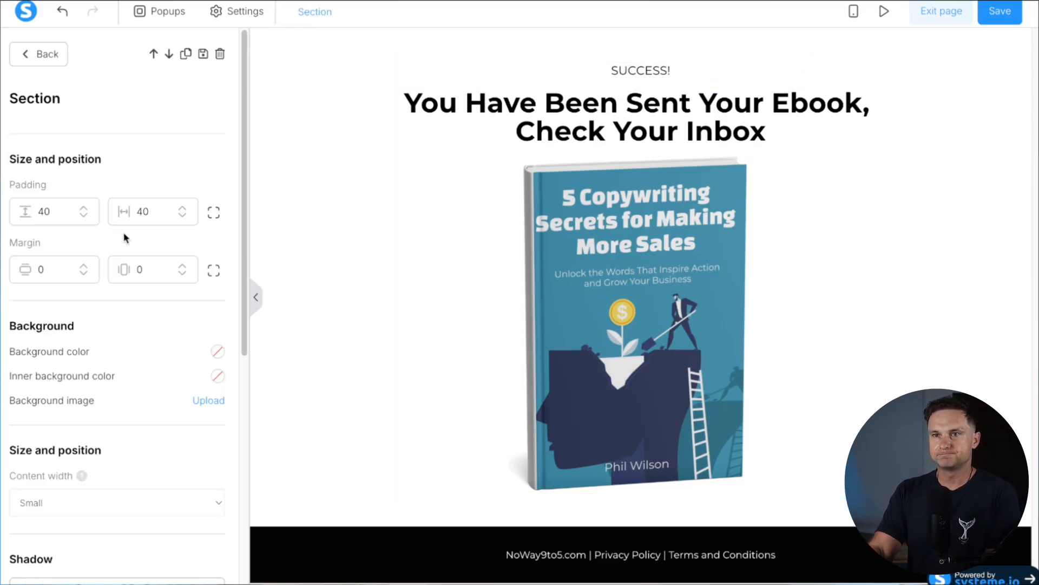
left_click(214, 212)
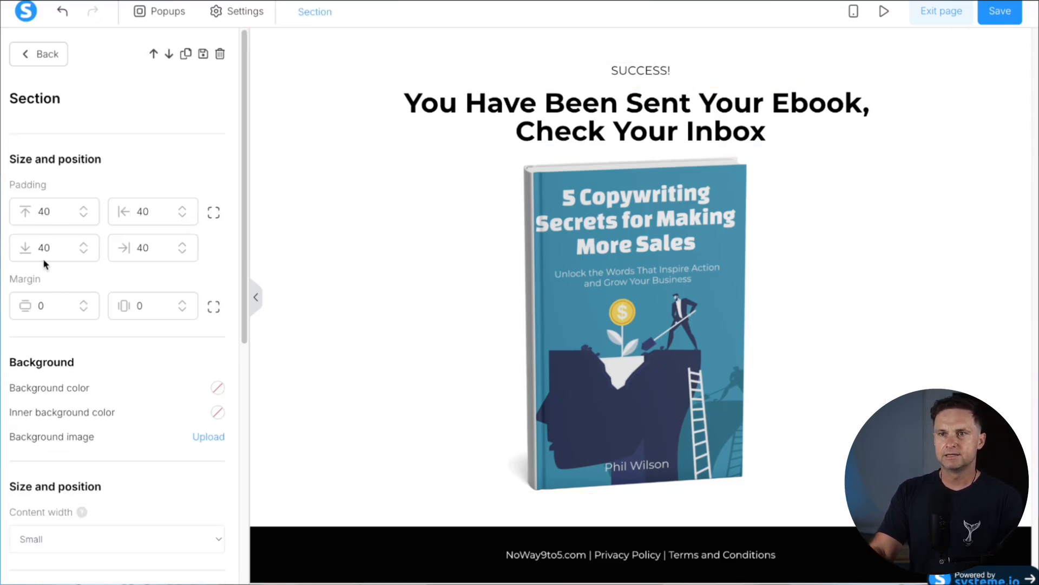
Set the section's bottom padding to 80 and preview the success page in mobile view
type("8")
left_click(314, 349)
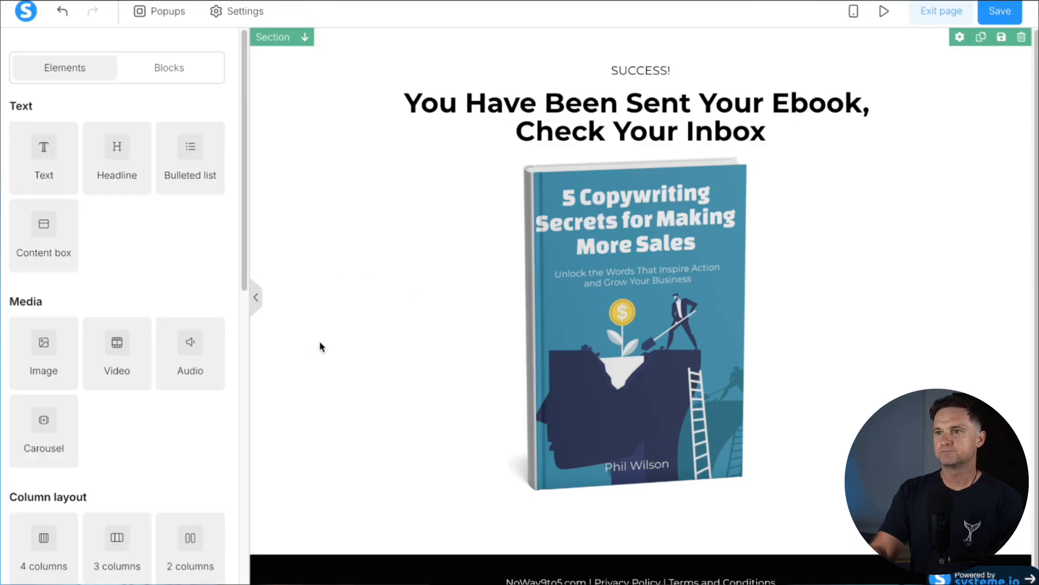
left_click(854, 12)
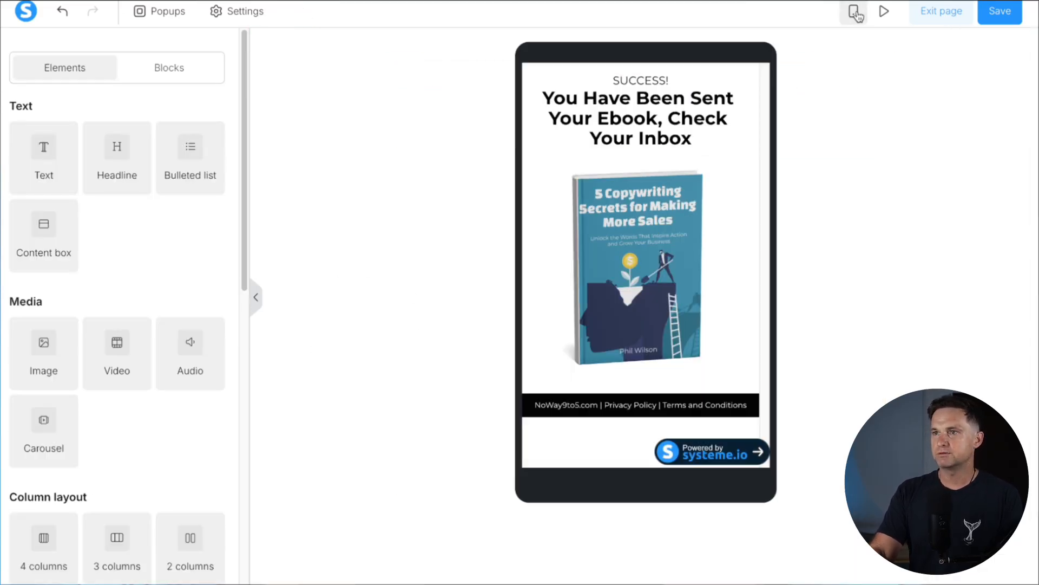
left_click(596, 374)
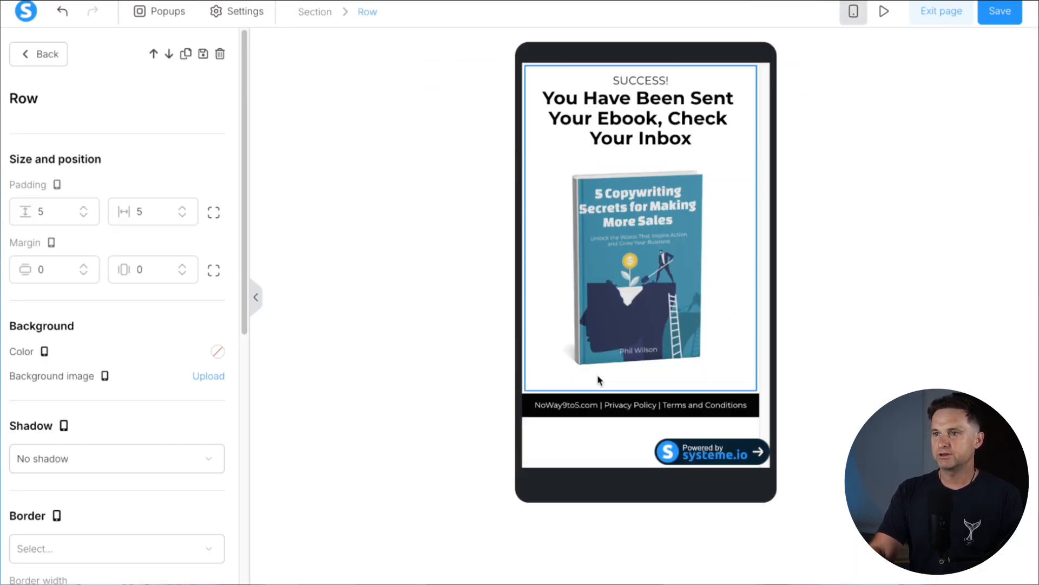
left_click(535, 387)
left_click(553, 372)
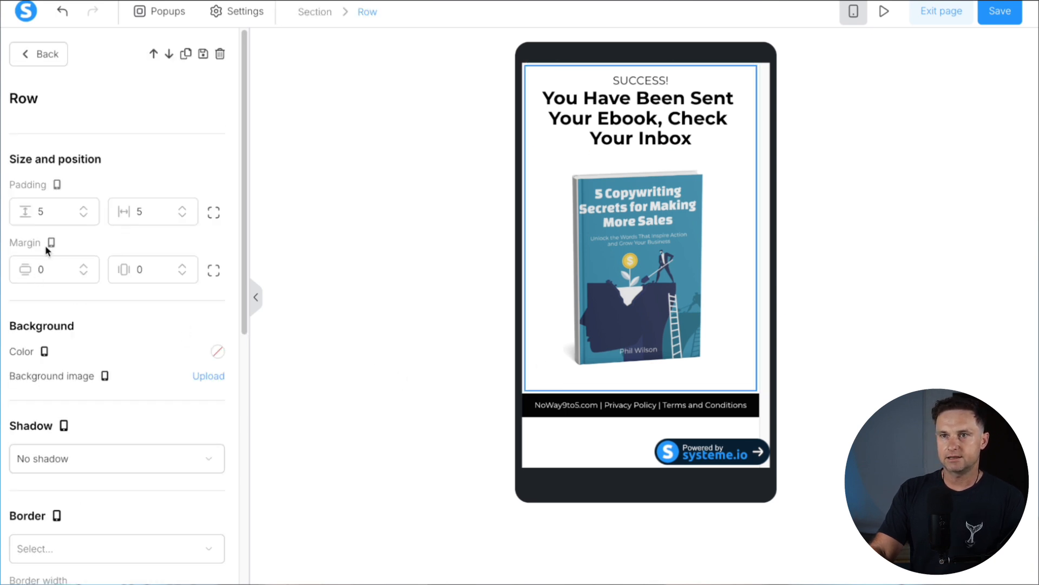
Give the content row a 60 bottom margin in mobile view
left_click(38, 271)
type("6")
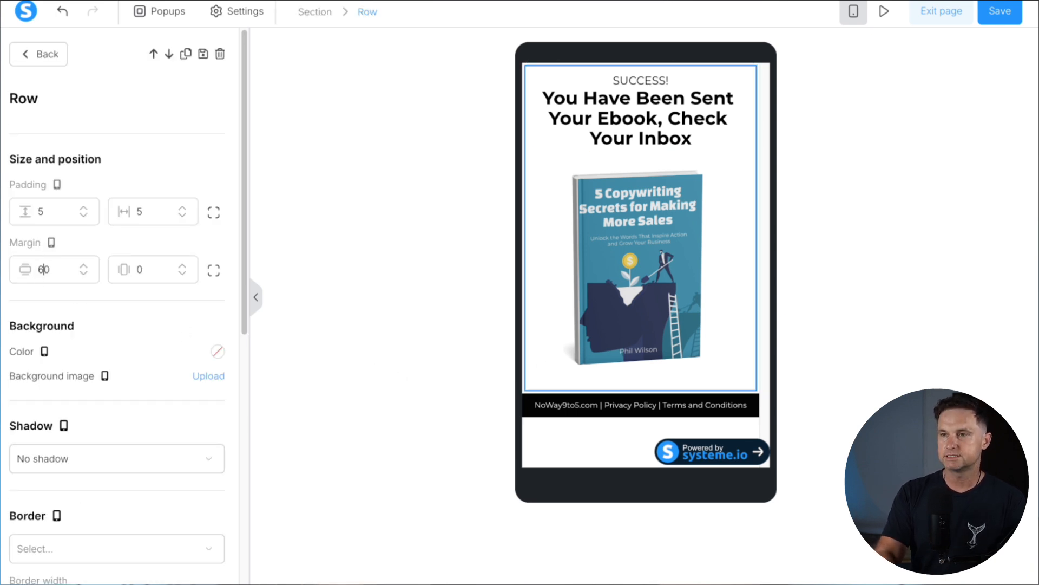
type("0")
key("BackSpace")
key("BackSpace")
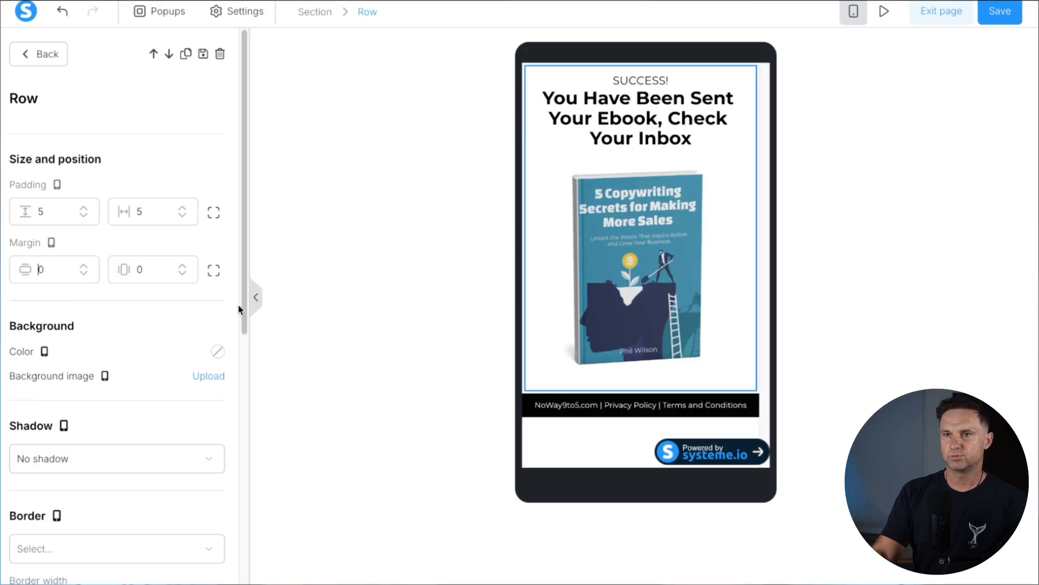
left_click(212, 271)
type("6")
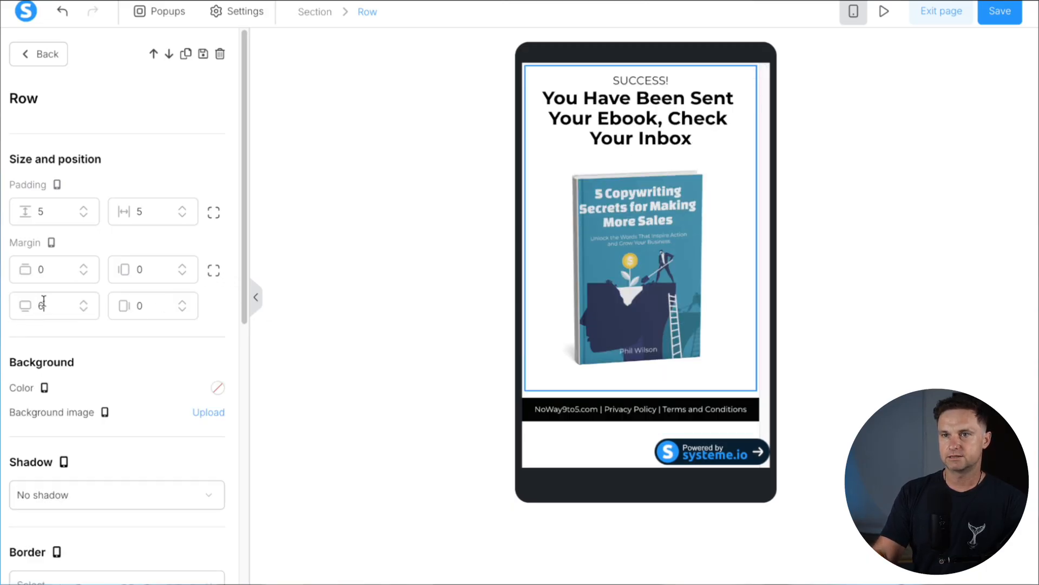
type("0")
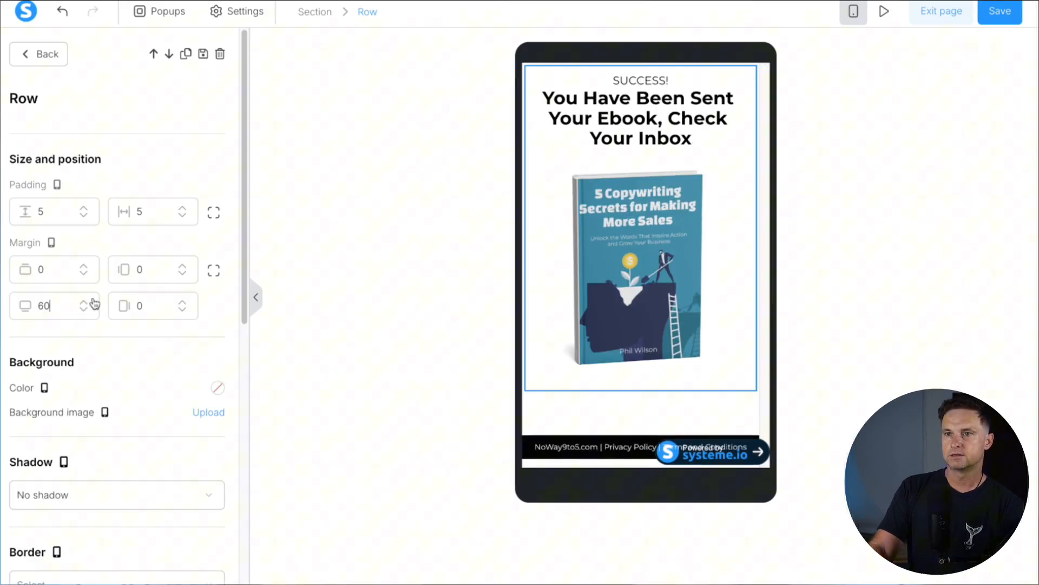
left_click(600, 373)
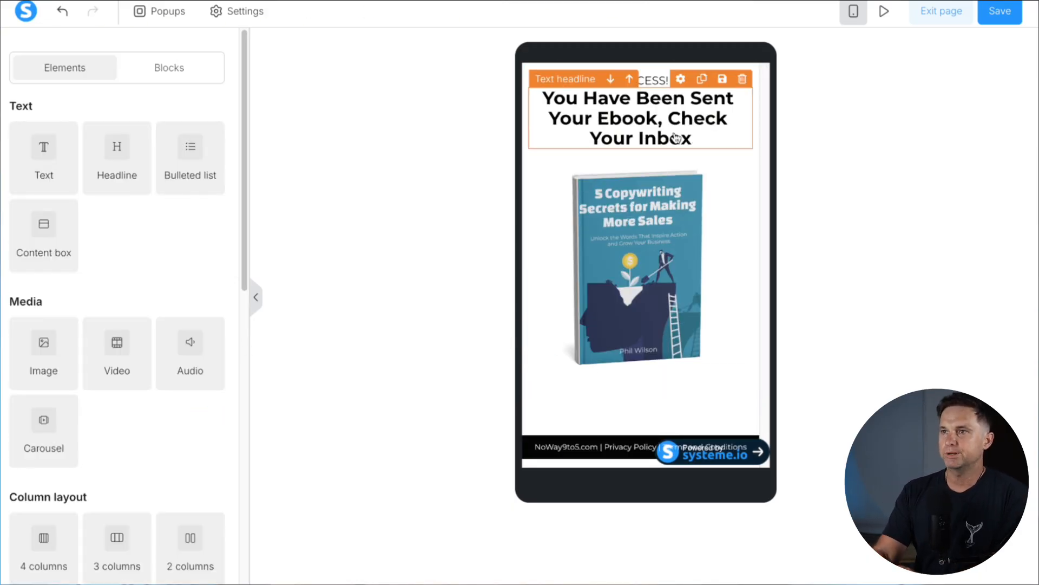
Switch back to desktop view, save the success page, and leave the editor
left_click(703, 115)
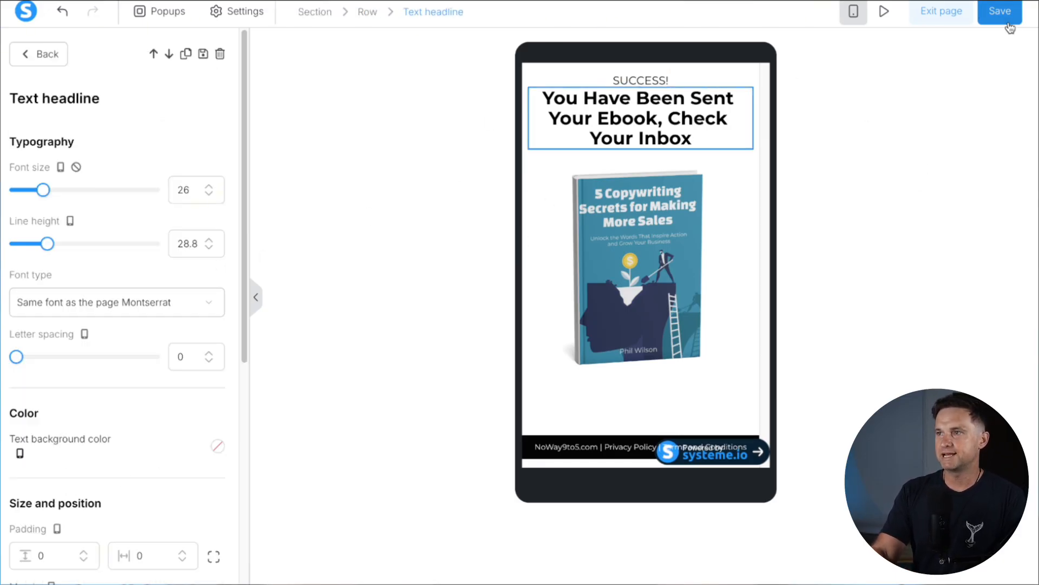
left_click(854, 12)
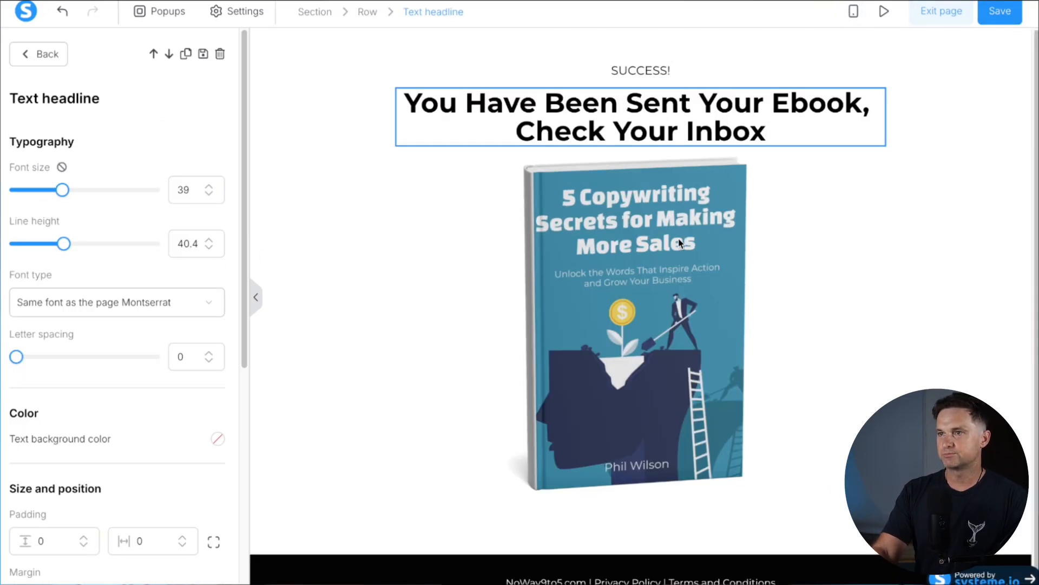
left_click(999, 19)
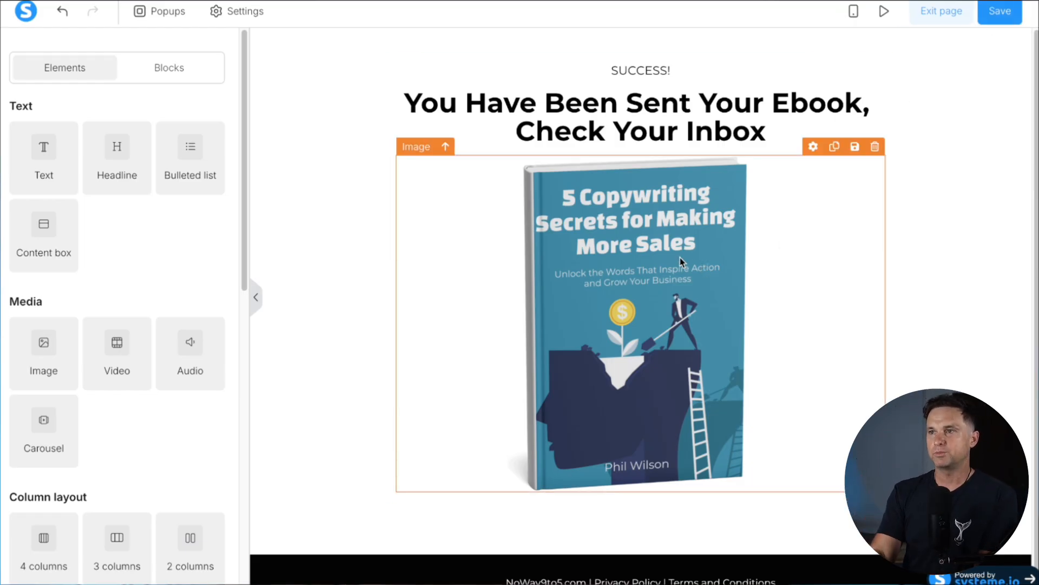
left_click(940, 12)
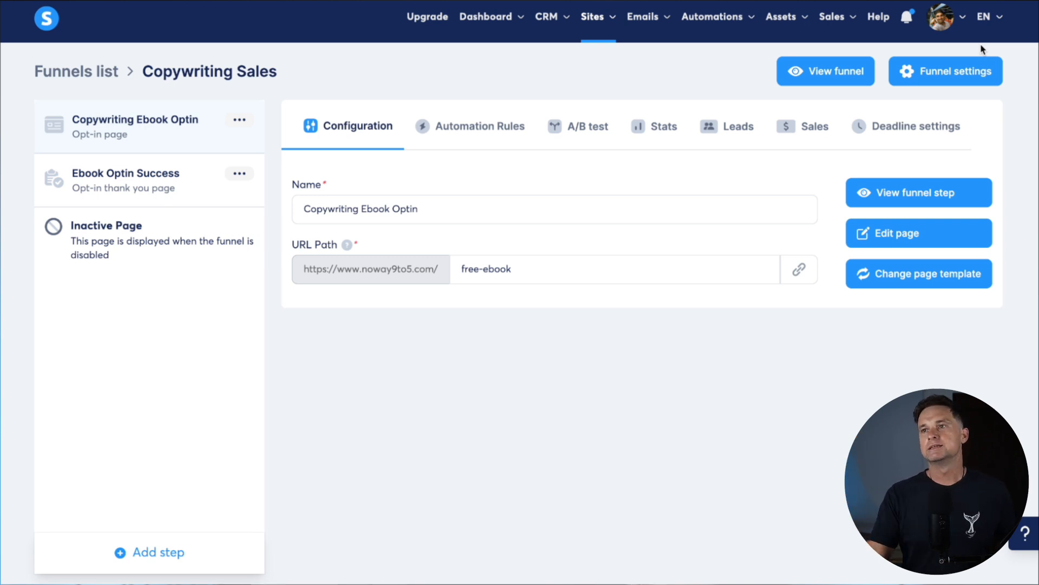
Create the 'Copywriting Ebook Leads' campaign with the business address as sender, then open it
mouse_move(663, 23)
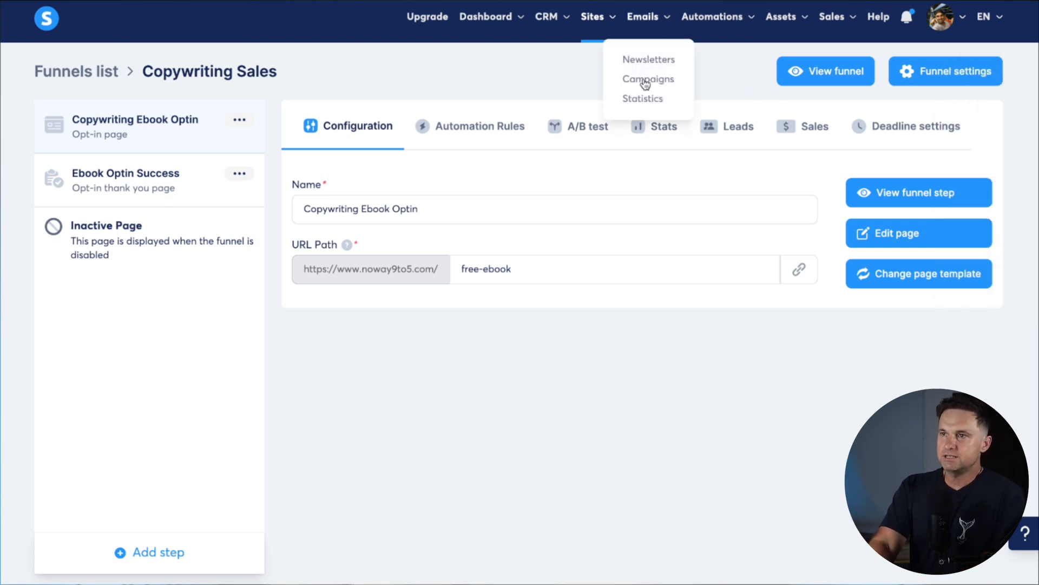
left_click(650, 82)
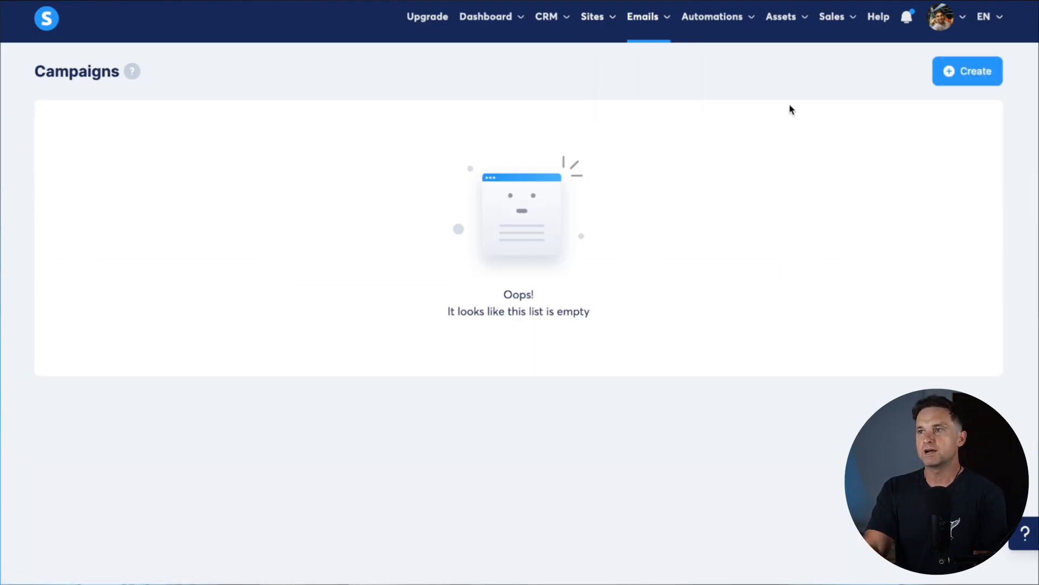
left_click(966, 72)
left_click(517, 222)
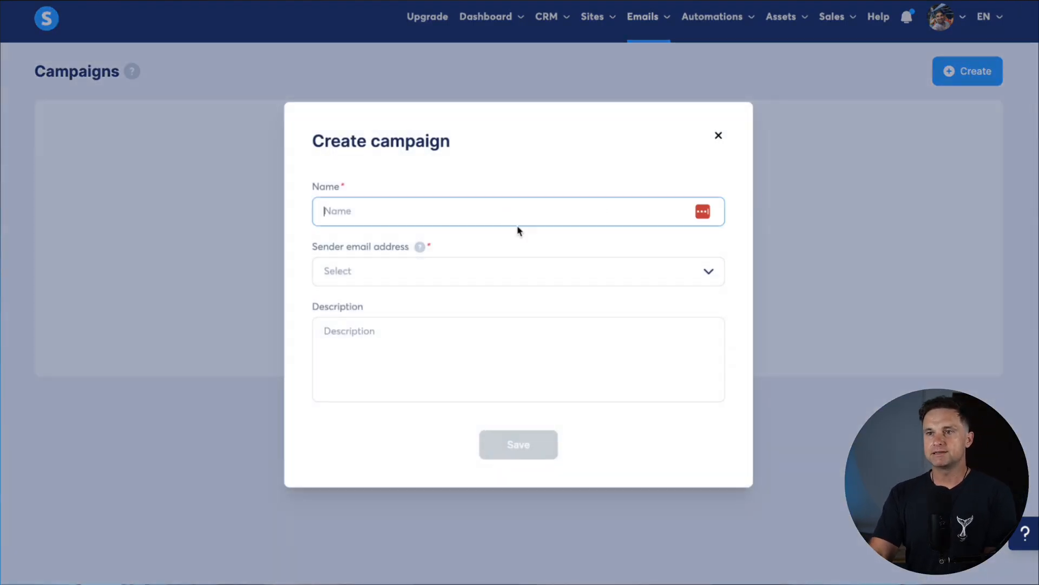
type("Copywriting Ebook L")
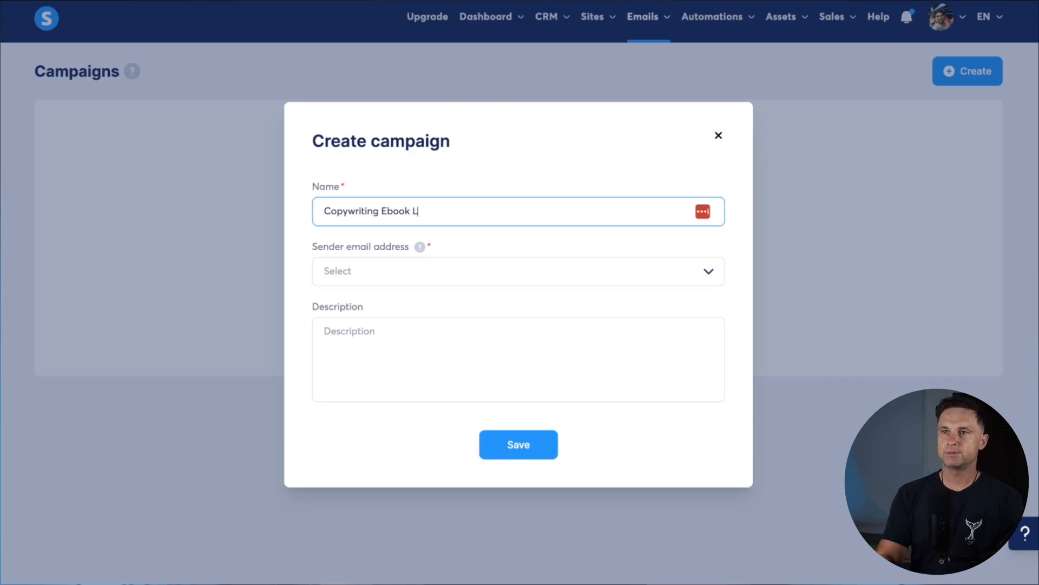
left_click(495, 274)
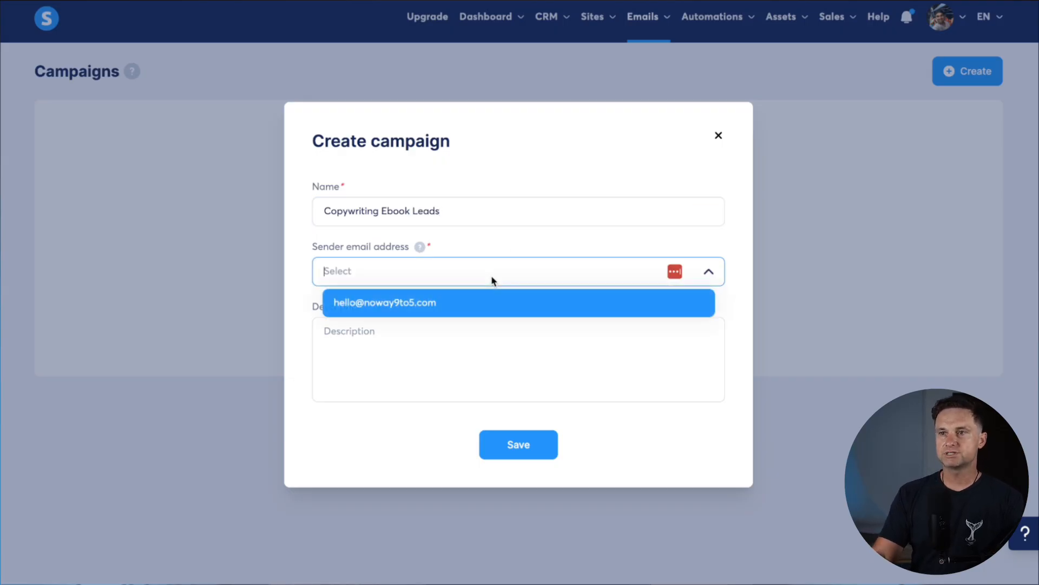
left_click(448, 304)
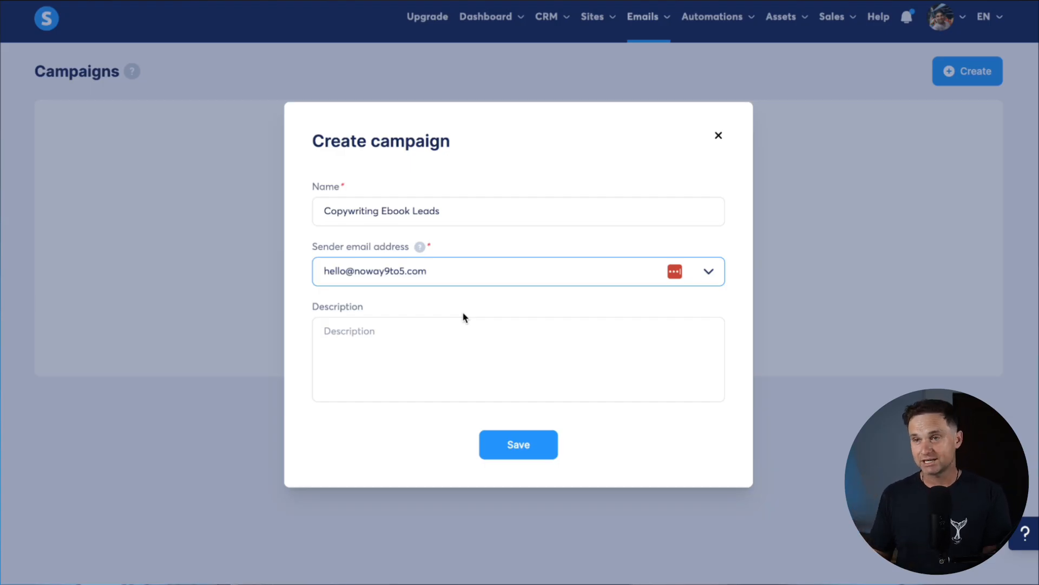
left_click(538, 450)
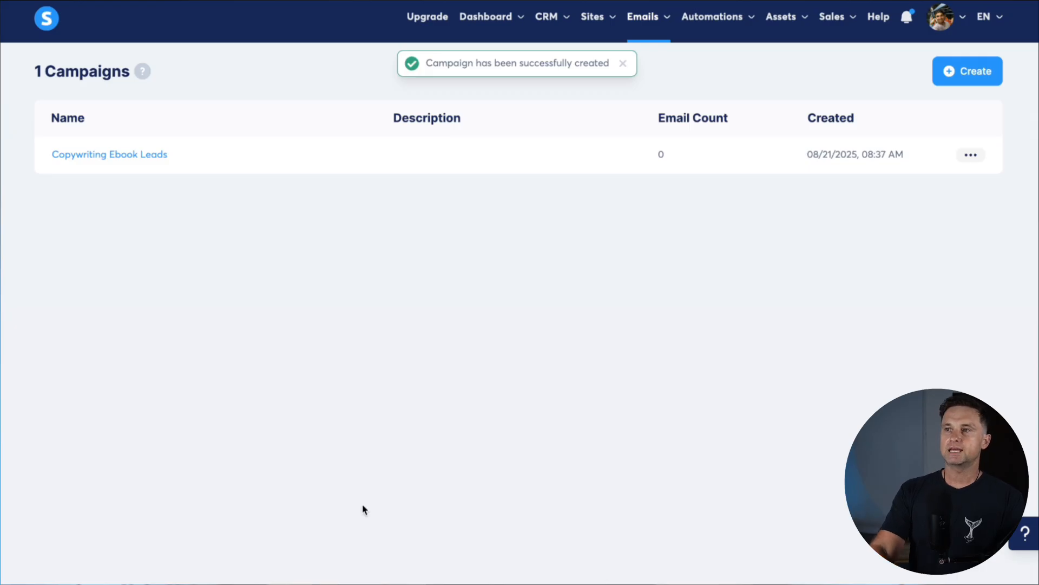
left_click(103, 155)
Add a classic-editor email with the subject 'Your Free Copywriting Book Has Arrived'
left_click(952, 71)
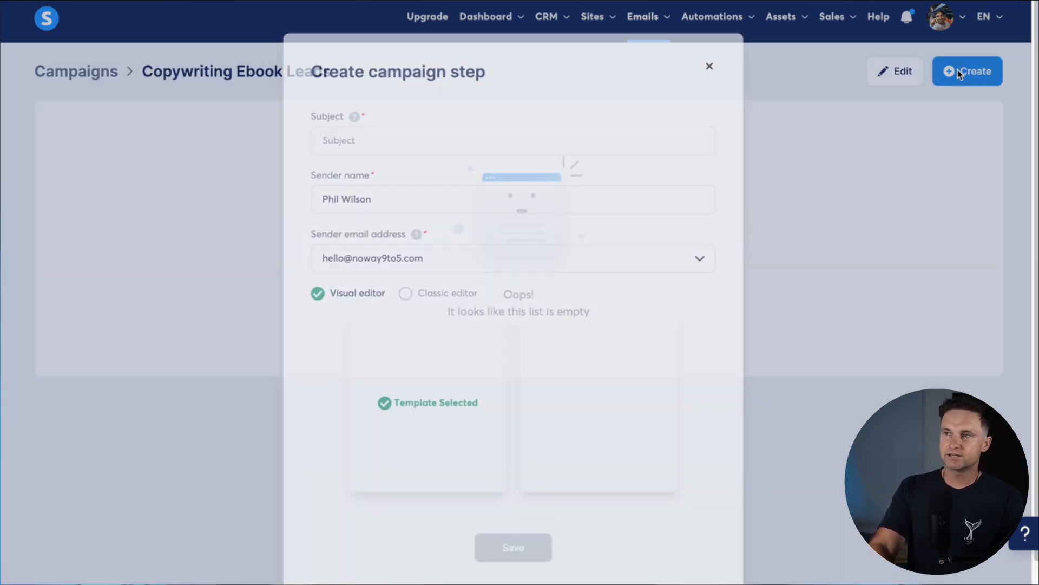
left_click(424, 142)
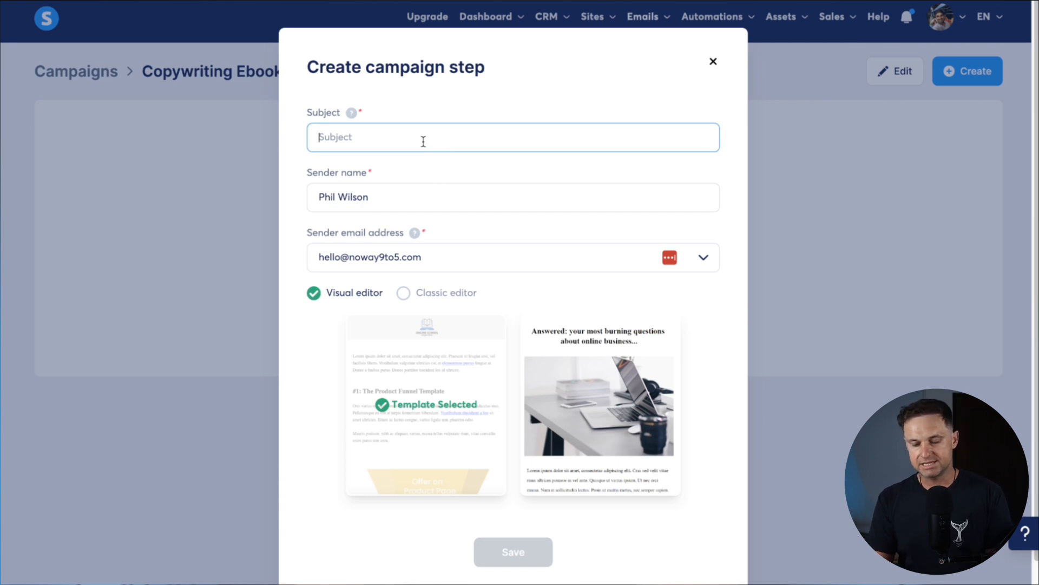
type("Your Free Copywriting Book H")
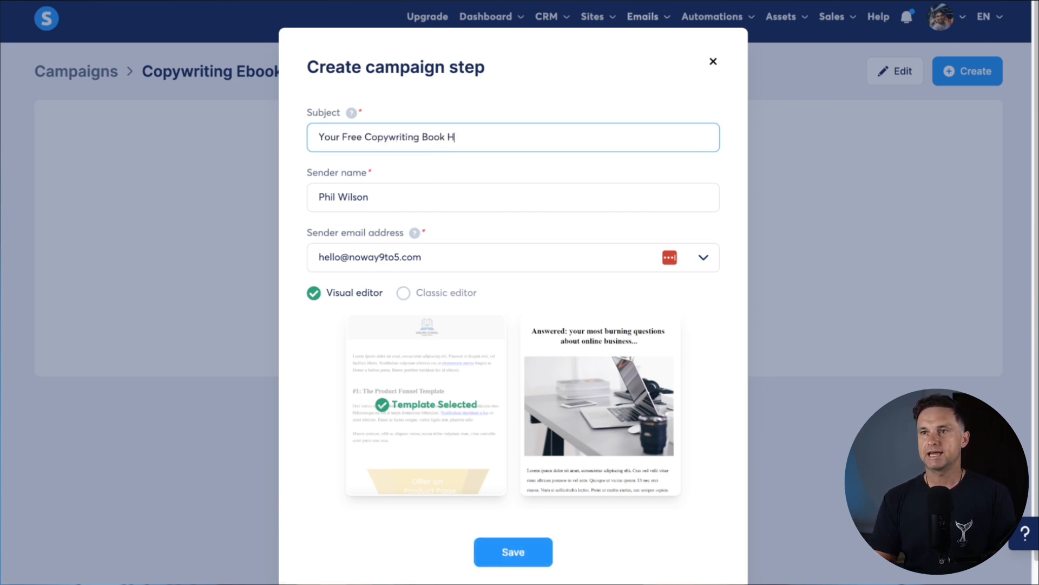
type("as Arrived")
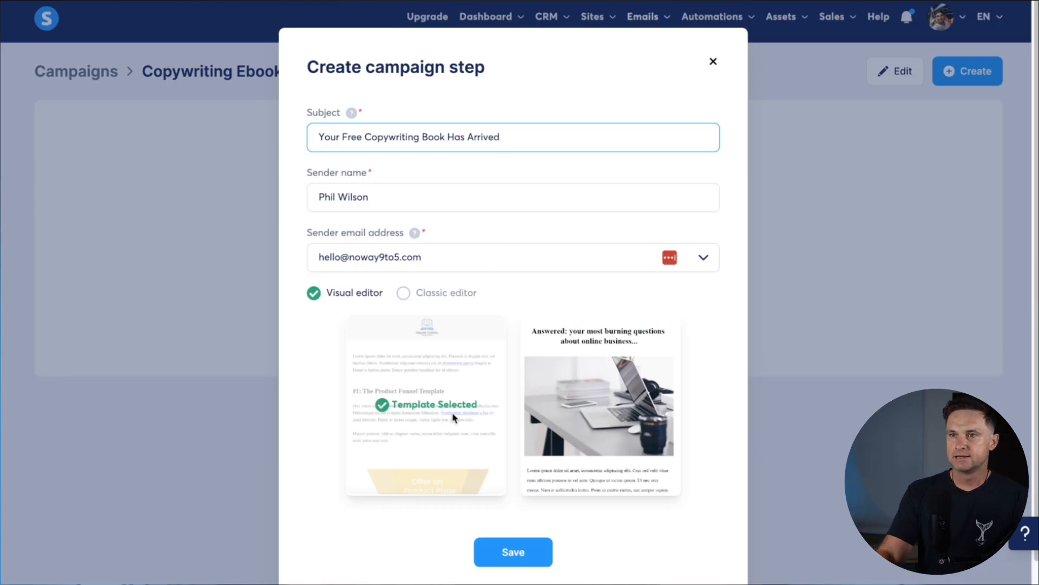
left_click(443, 293)
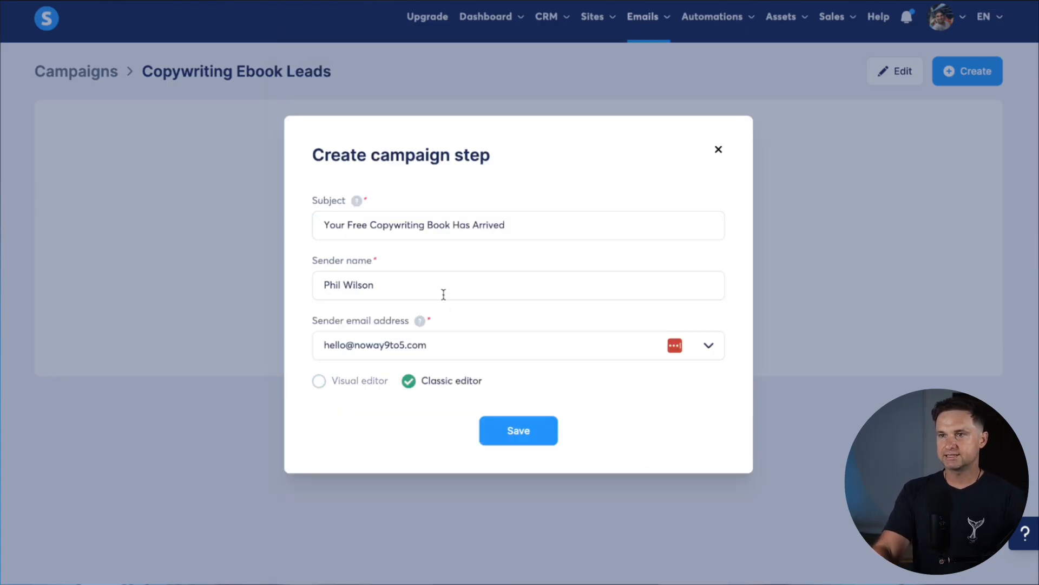
left_click(529, 434)
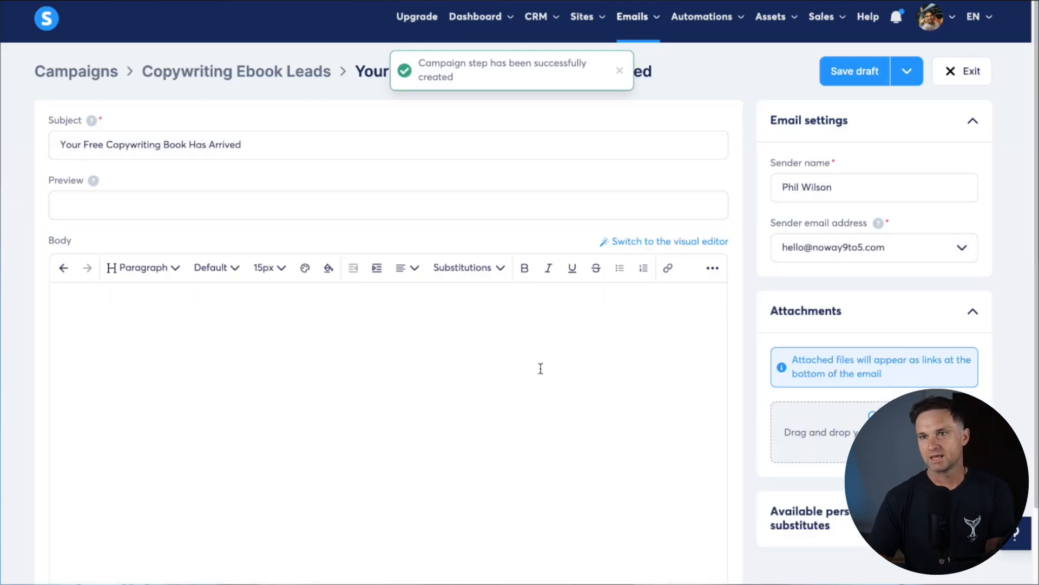
Insert the {first_name} tag after 'Hey' in the email greeting
scroll(359, 420, "down", 2)
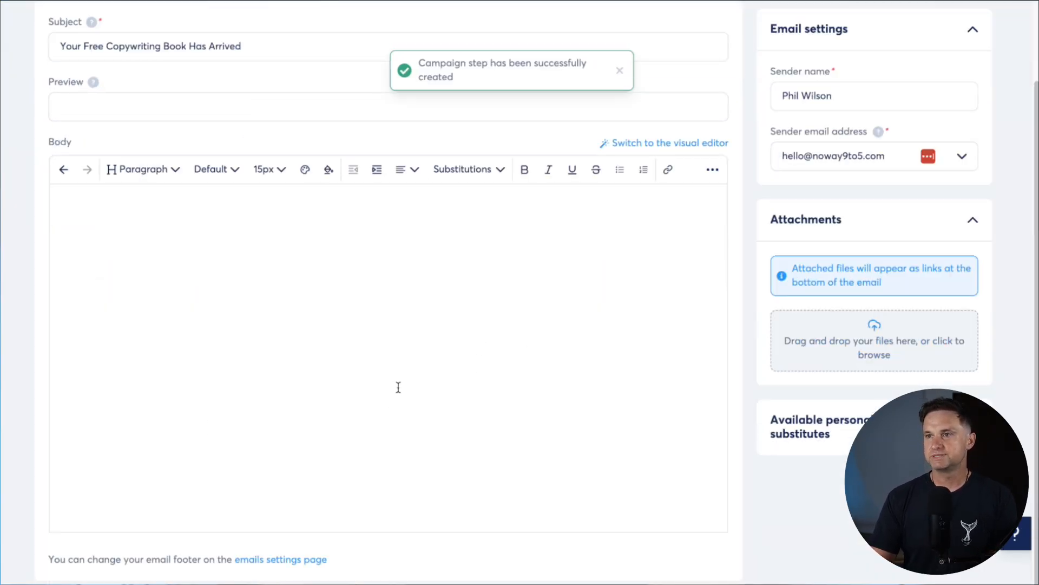
left_click(394, 411)
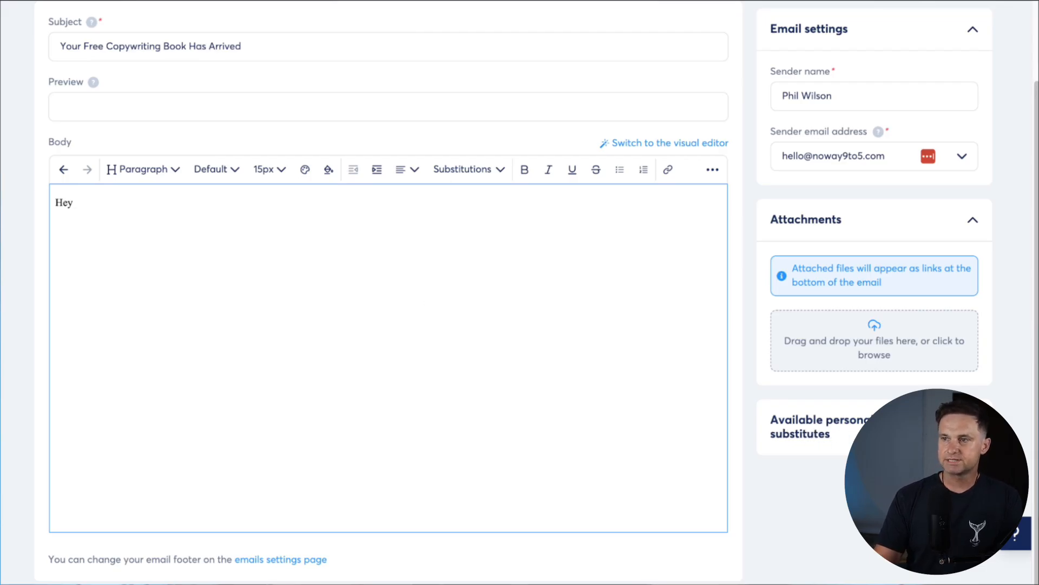
left_click(972, 426)
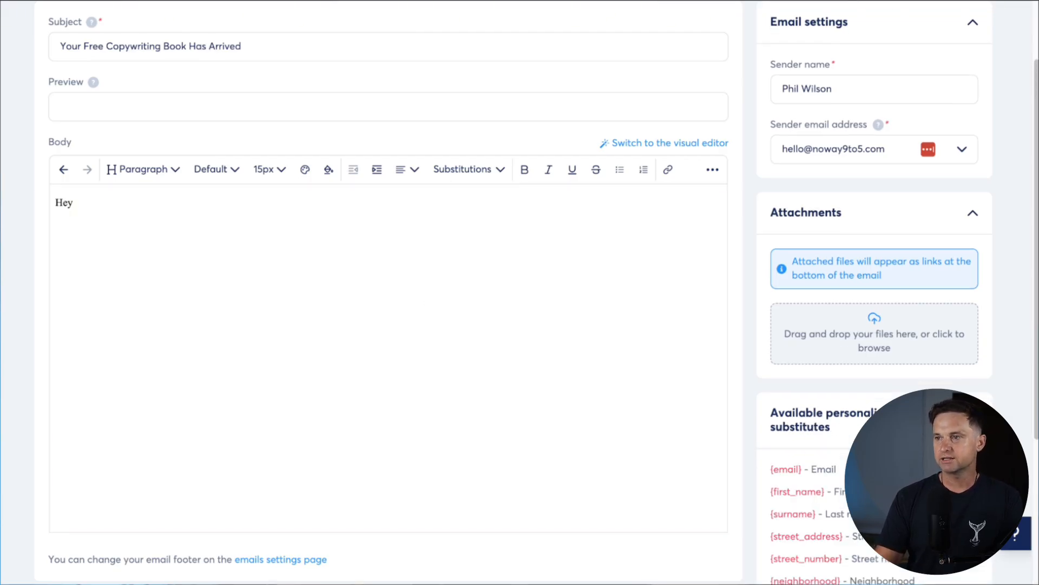
left_click_drag(768, 492, 827, 490)
key("ctrl+c")
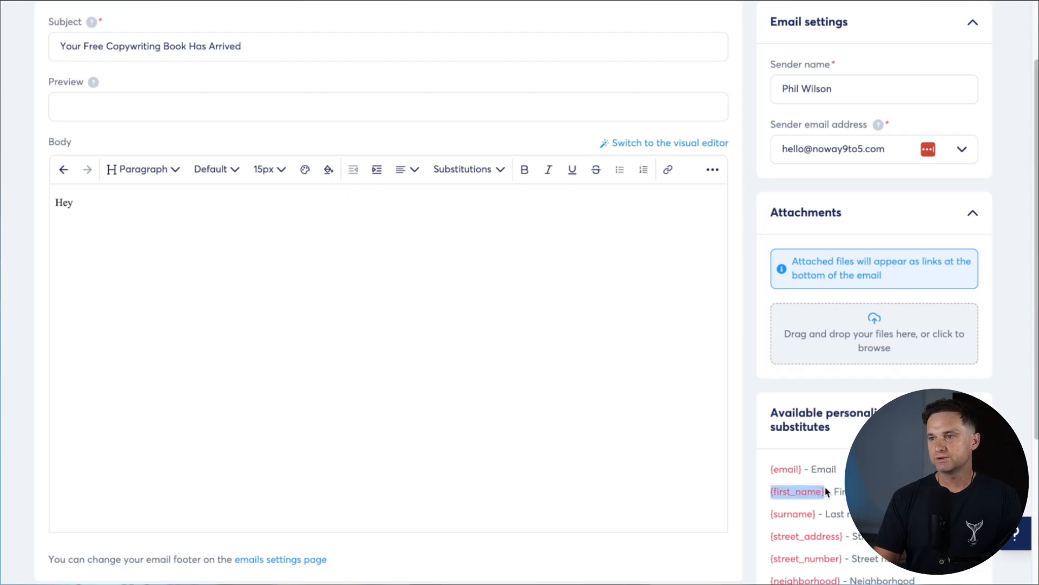
left_click(412, 285)
key("ctrl+v")
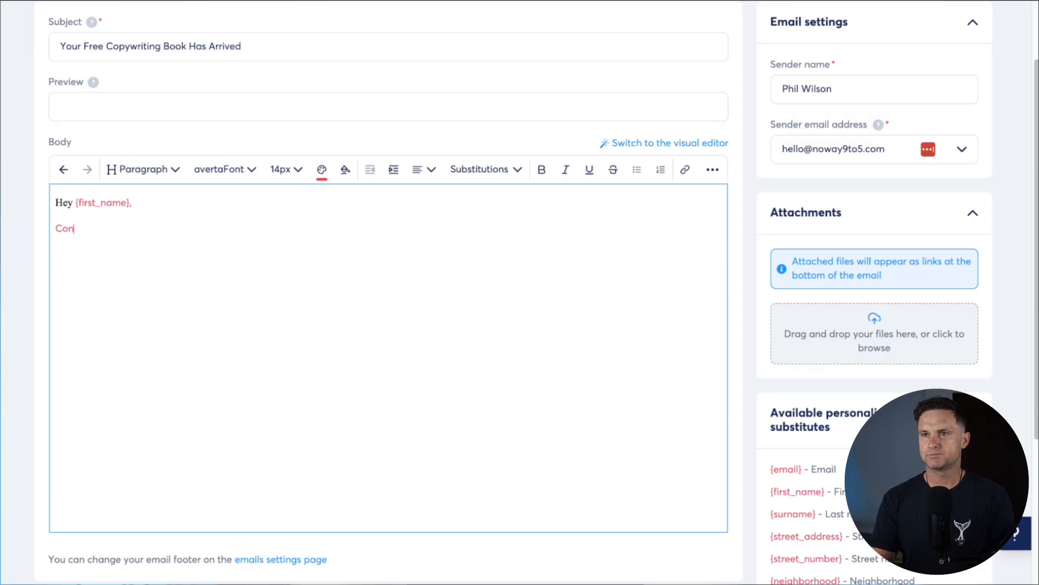
Turn the red opening text black and begin typing 'Congratulations'
left_click_drag(56, 232, 74, 229)
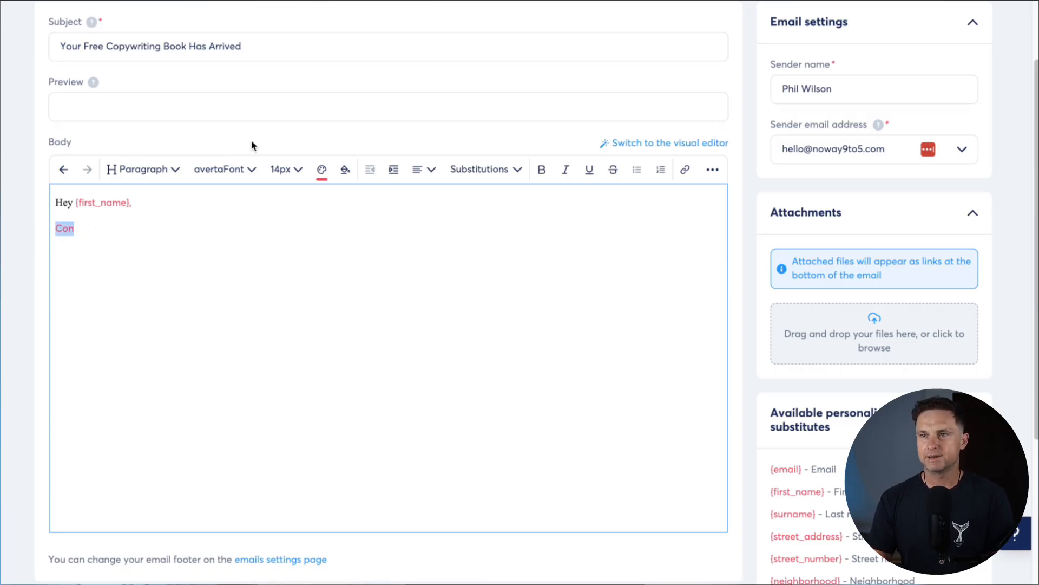
left_click(324, 165)
left_click_drag(304, 199, 220, 320)
left_click(198, 307)
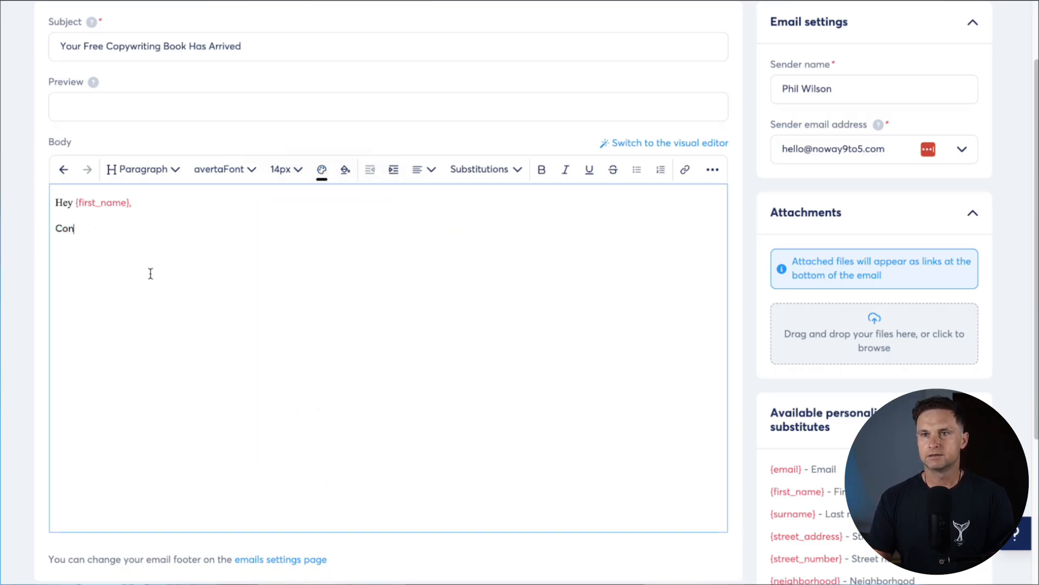
type("ratulations")
key("ctrl+a")
left_click(63, 203)
Type 'Congratulations on deciding to optimise your copy' and a line about more money from the same traffic
left_click(61, 228)
type("gratulations on deciding to optimise your copyw")
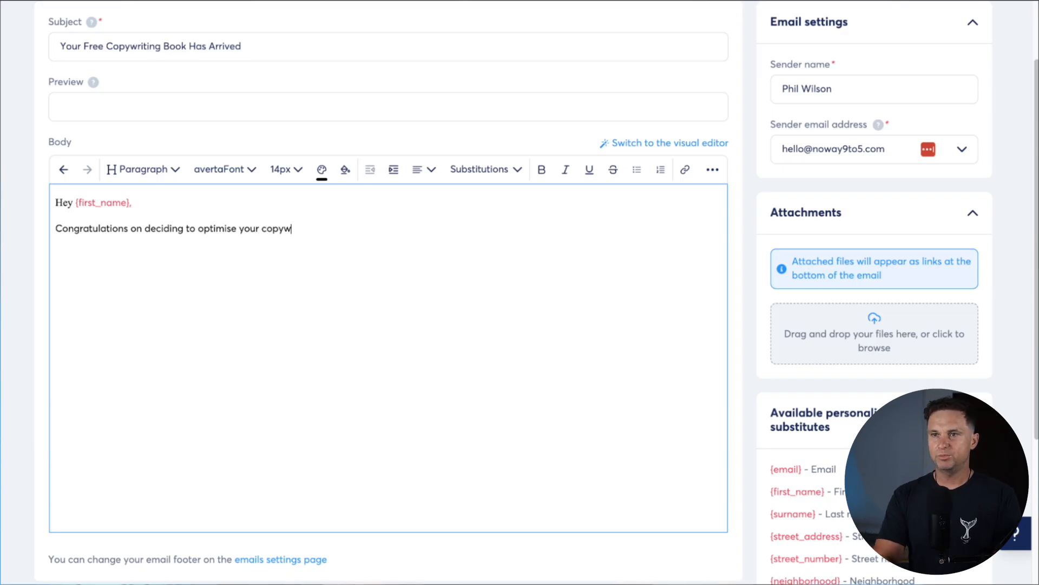
key("BackSpace")
key("Return")
key("Return")
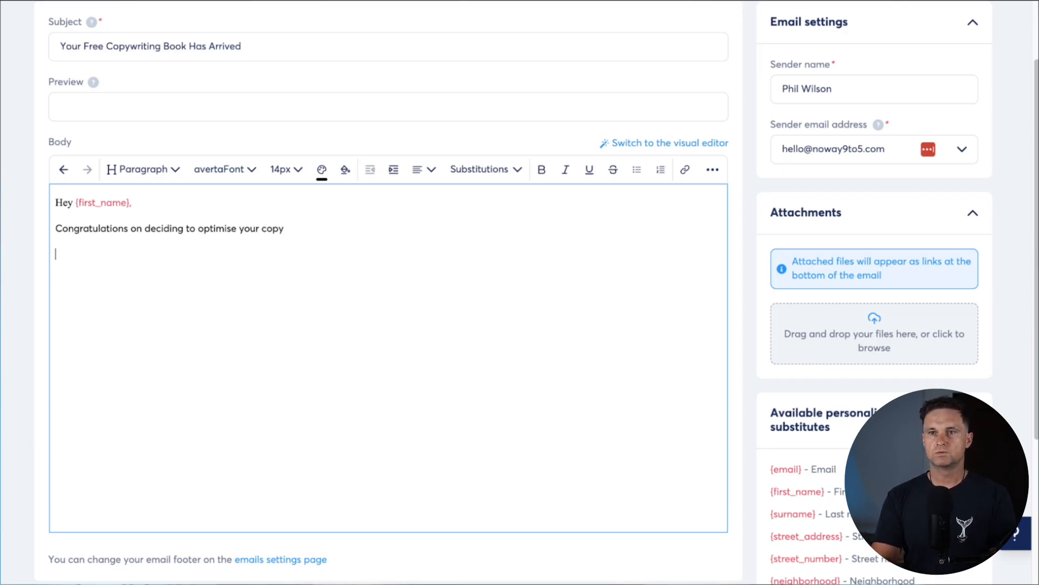
type("With a few simple changes, you")
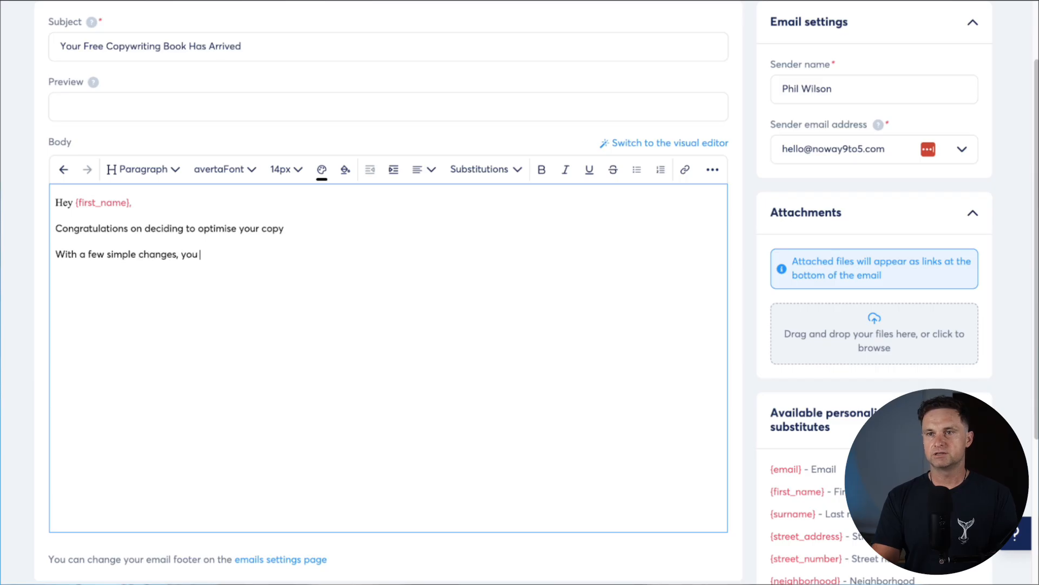
type(" can make way more money from the same amount of t")
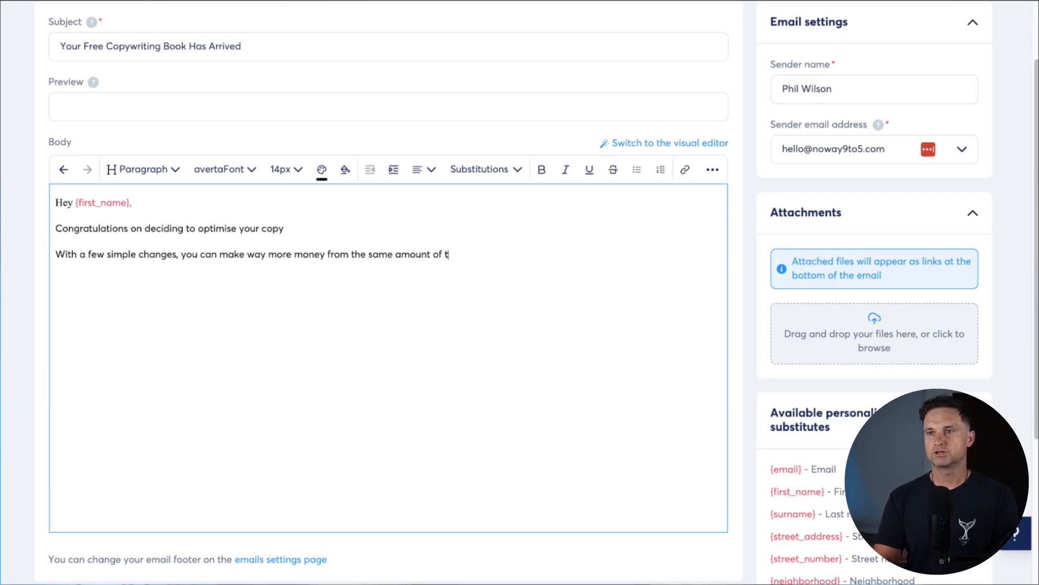
type("raffic.  To get the ebook, simply click here.")
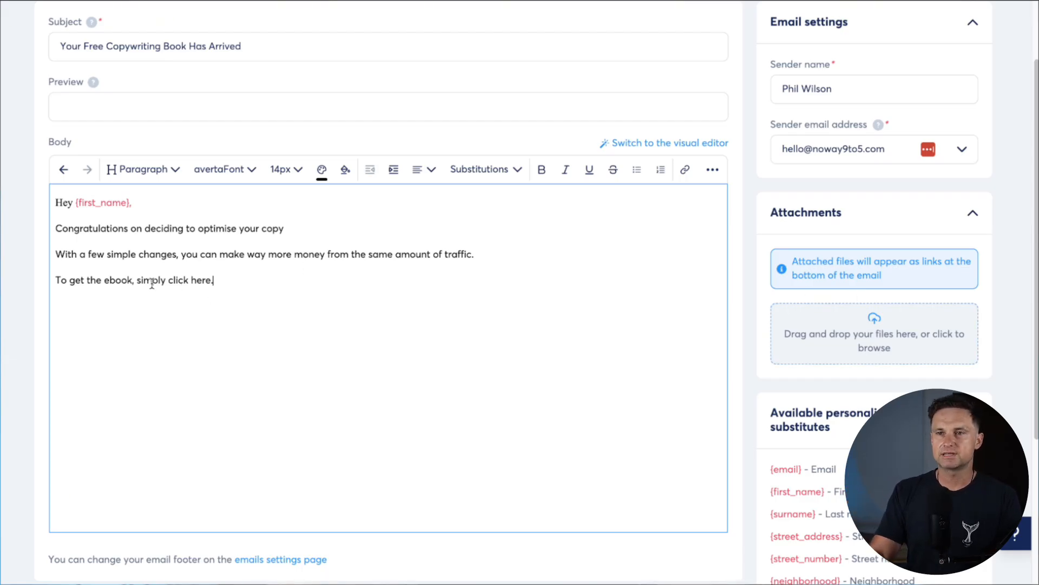
Link the words 'simply click here' to the website URL
left_click_drag(135, 279, 208, 274)
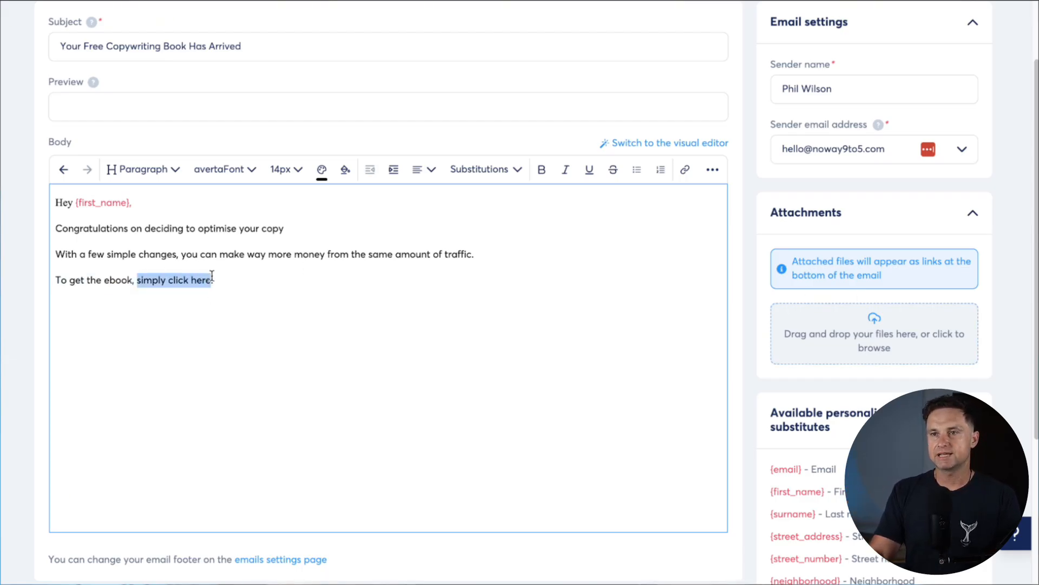
left_click(684, 170)
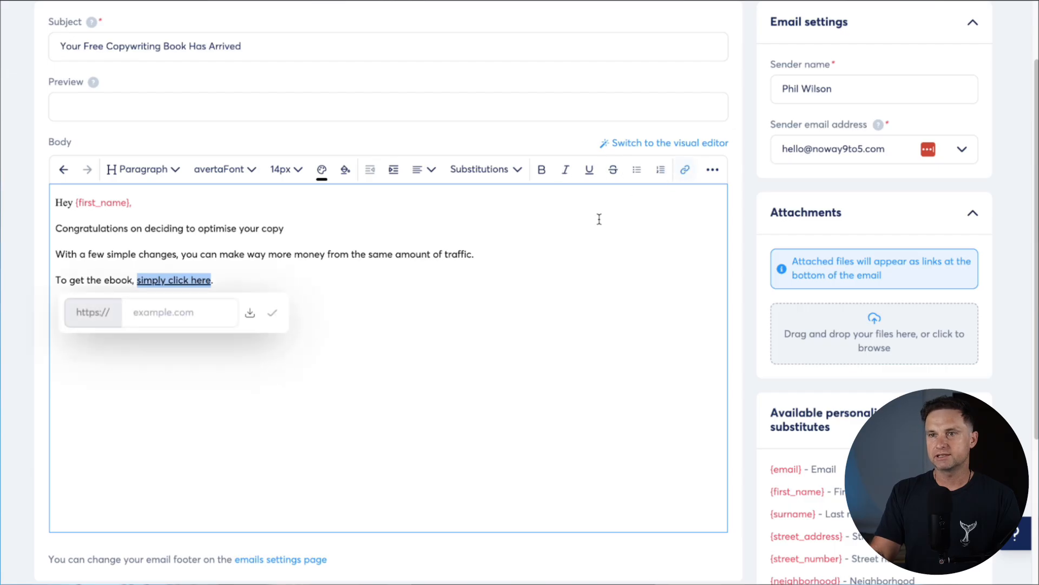
left_click(187, 305)
type("philwilson.co")
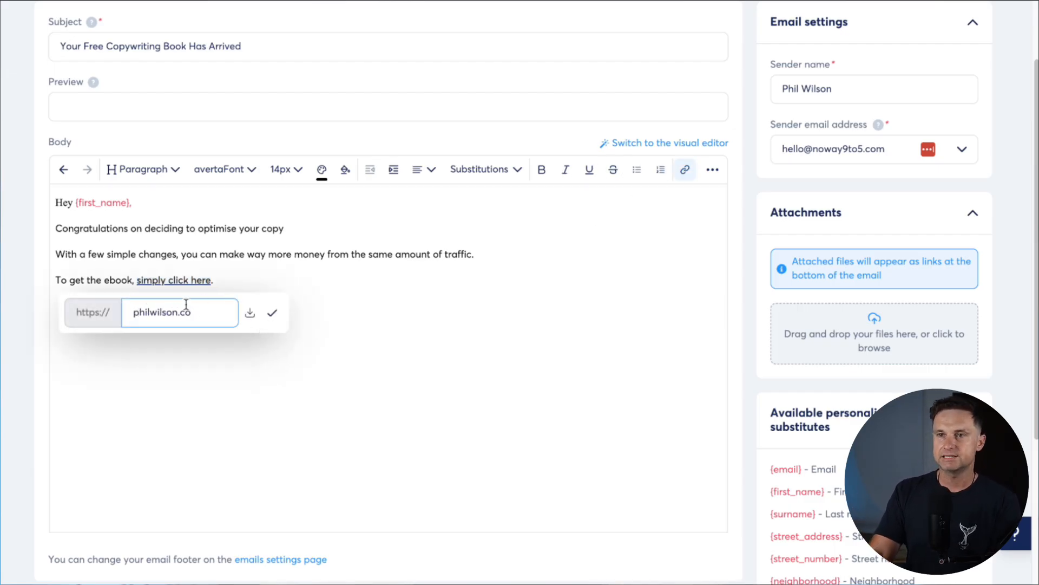
left_click(273, 313)
Add the community line ending 'See you on the inside' and a sign-off with the sender's name
key("Return")
type("By the way, don't forget to check out my Free")
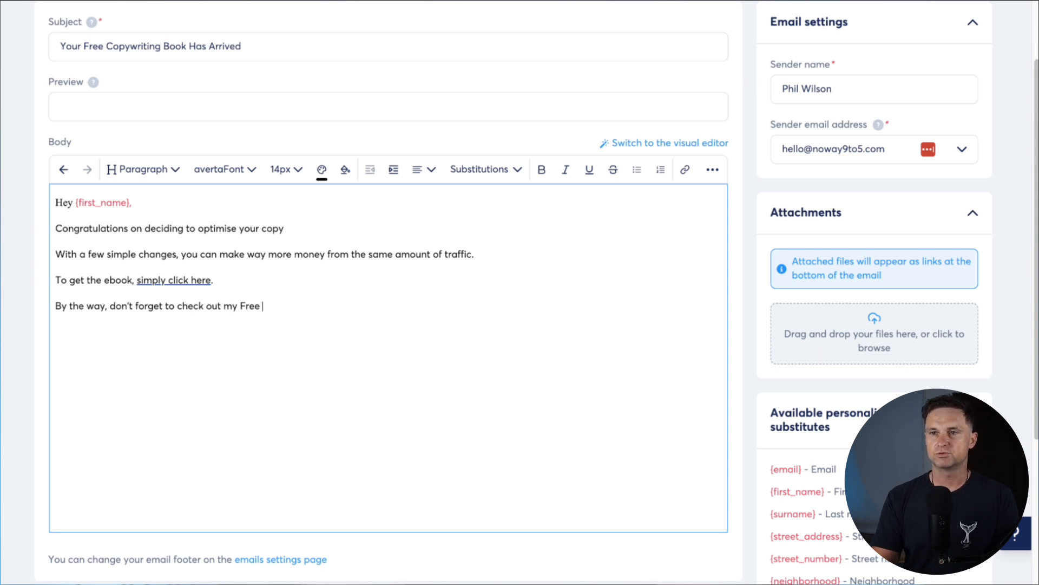
type("community if you want even more value. See")
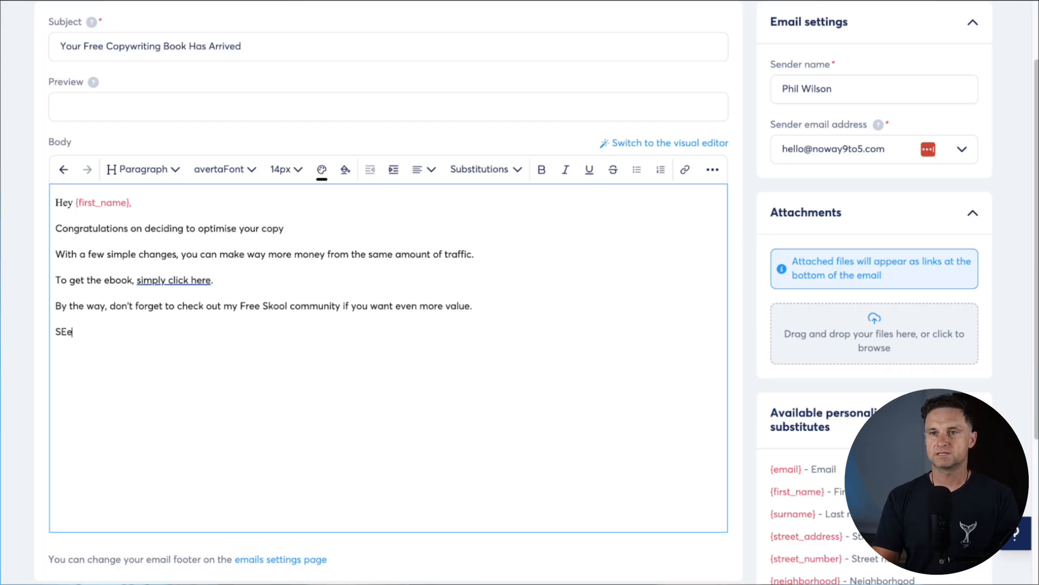
type(" you on the inside")
key("Return")
type("Phil")
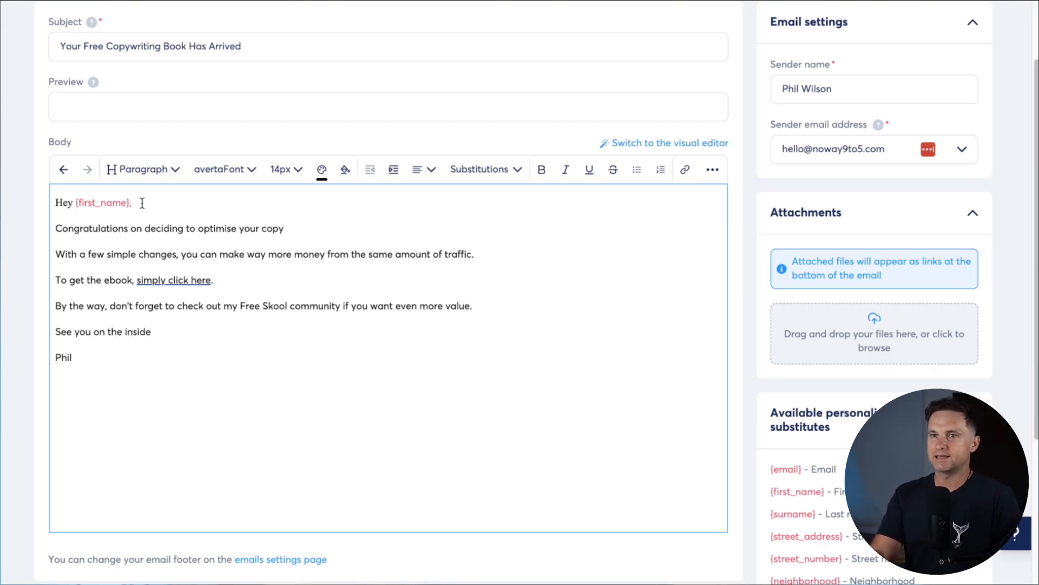
Set the greeting line's text colour to black
left_click_drag(56, 202, 144, 204)
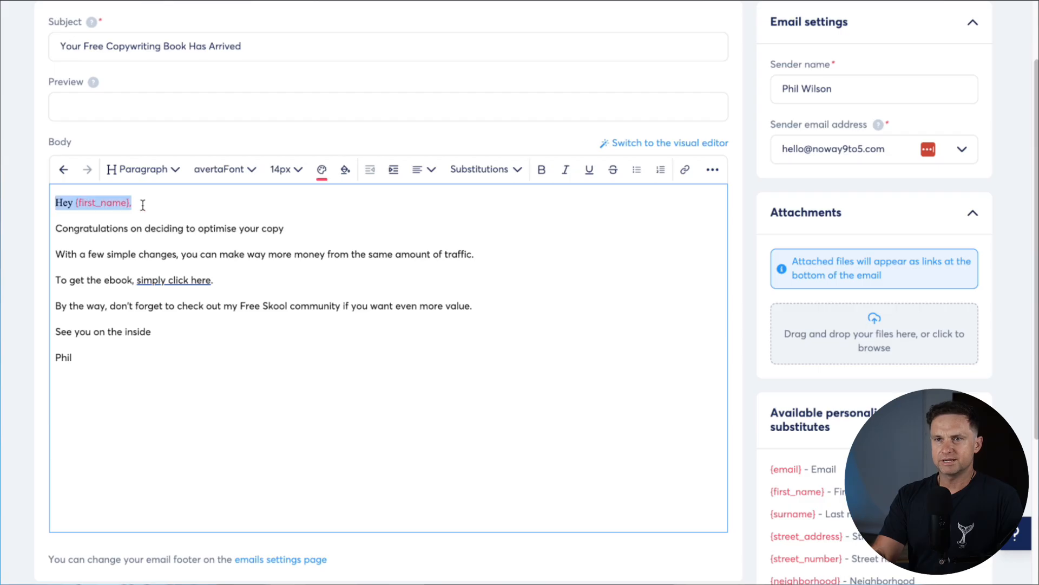
left_click(322, 172)
left_click(234, 298)
left_click(341, 397)
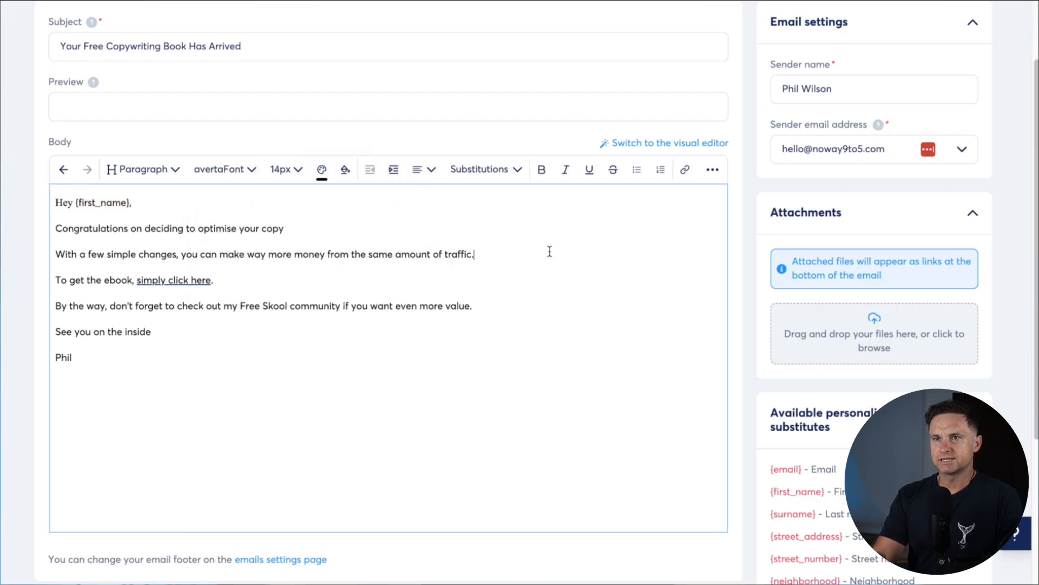
double_click(102, 221)
left_click(110, 215)
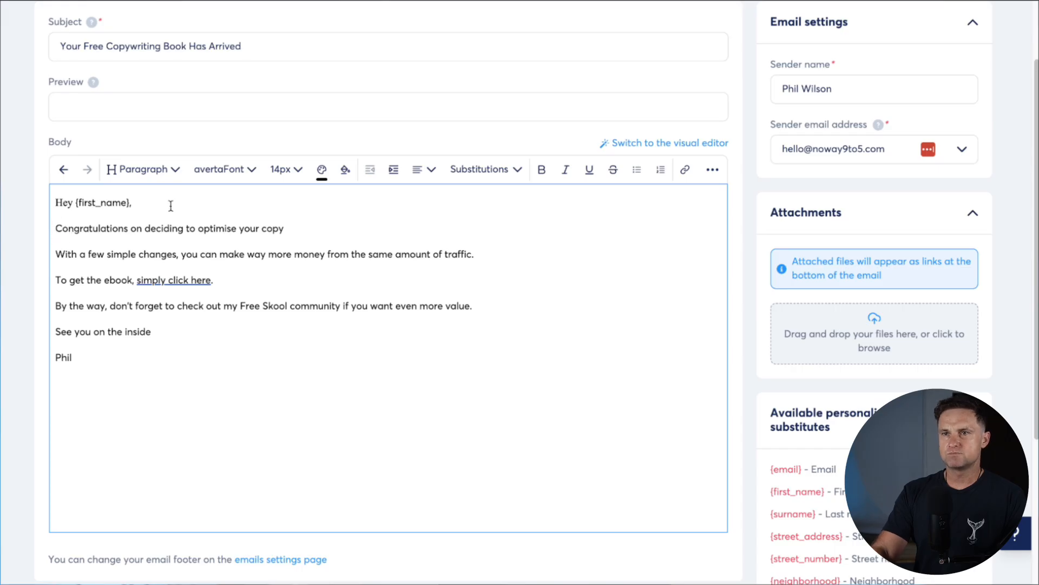
scroll(747, 203, "up", 2)
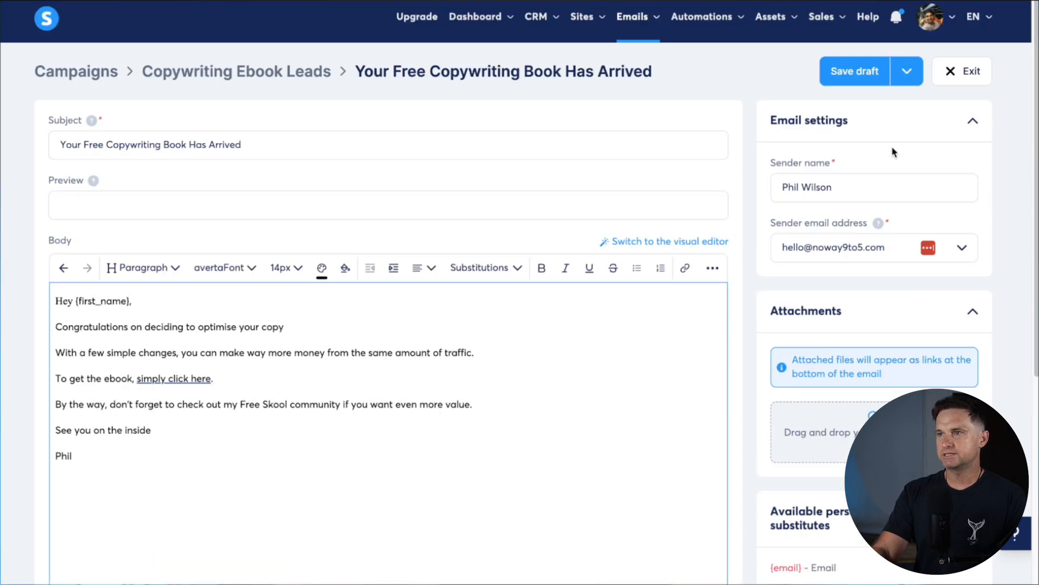
Save and publish the welcome email
left_click(919, 76)
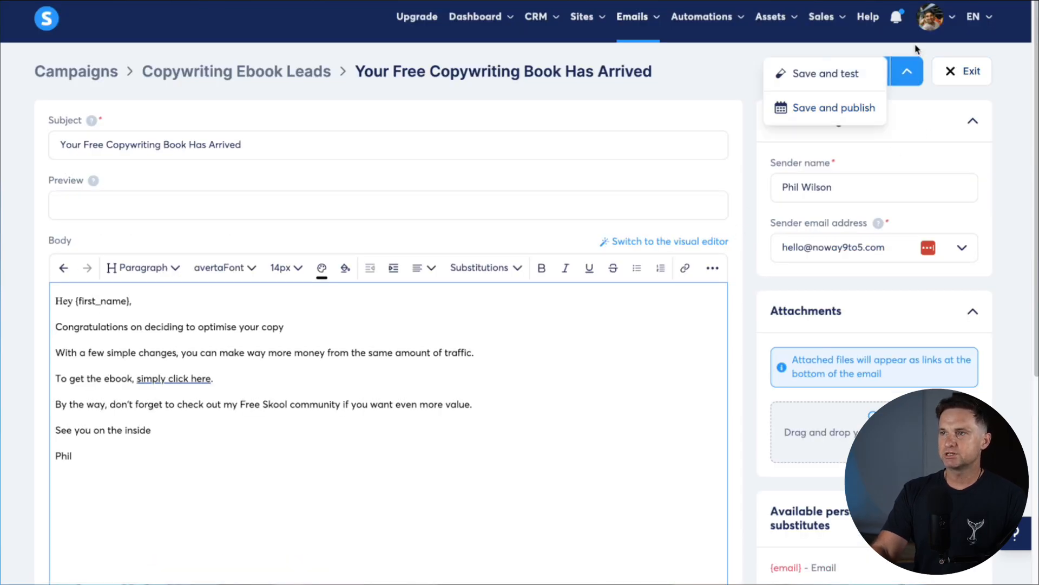
left_click(905, 80)
left_click(905, 75)
left_click(898, 82)
left_click(901, 81)
left_click(846, 111)
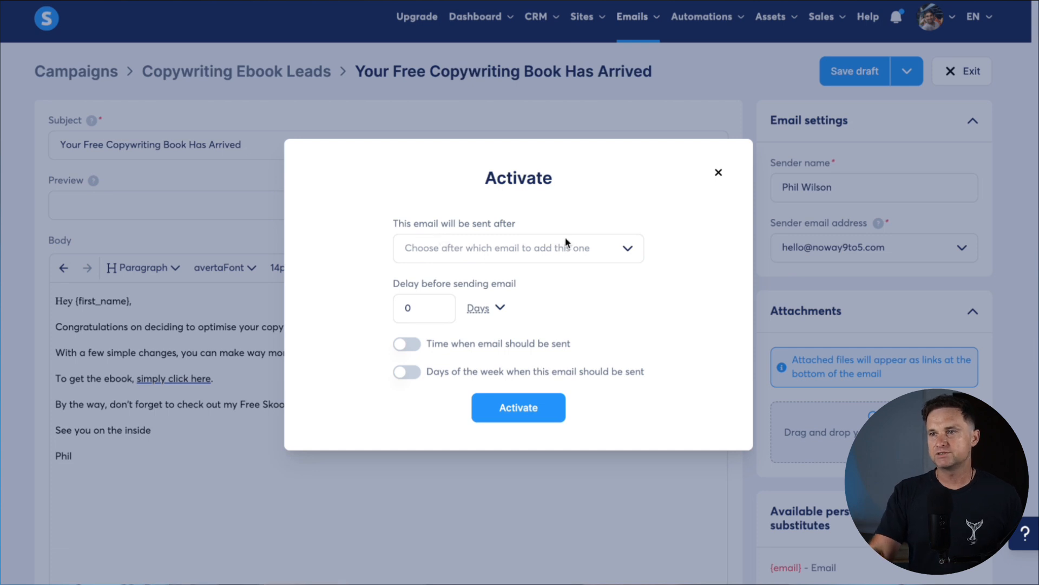
Keep the send delay in days, activate the email, save it, and return to the campaign's email list
left_click_drag(390, 287, 408, 303)
left_click(406, 303)
left_click(479, 306)
left_click(586, 276)
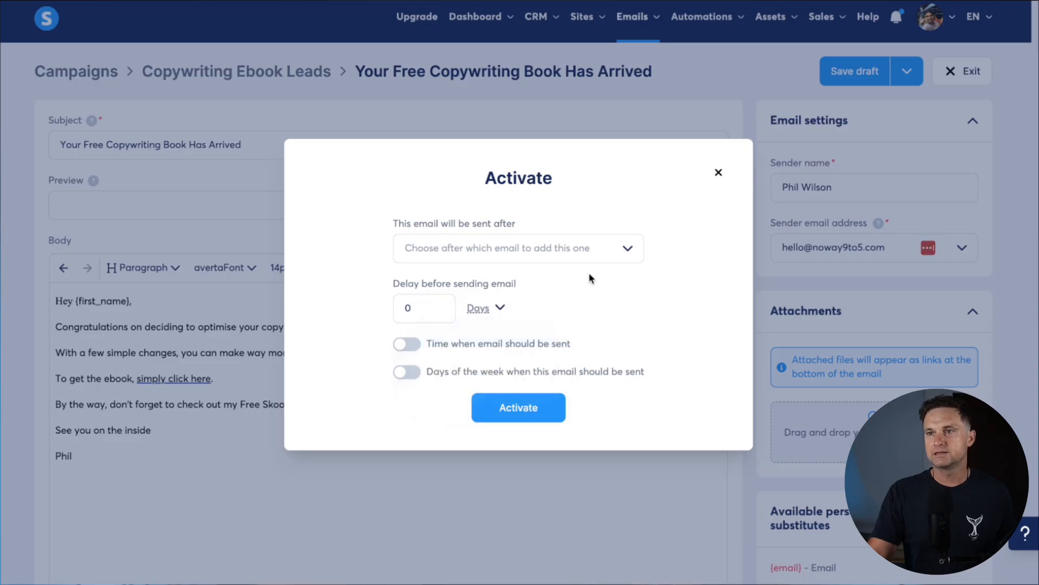
left_click(628, 249)
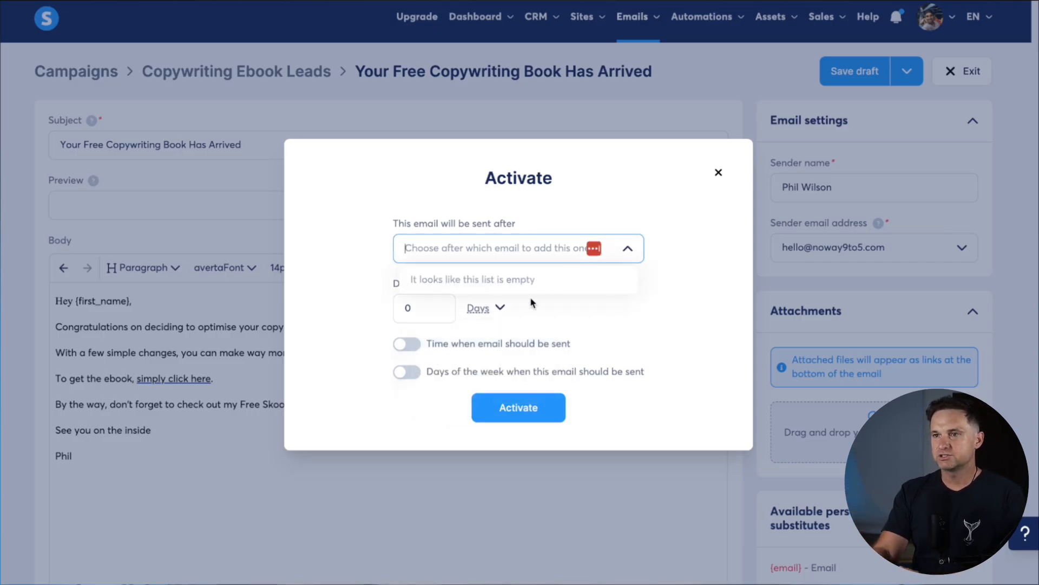
left_click(527, 405)
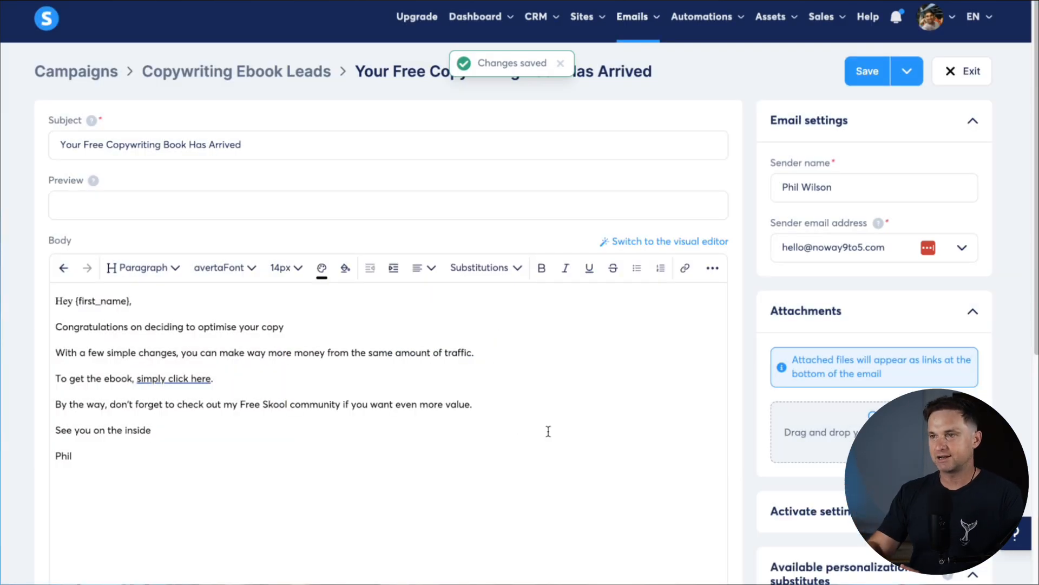
left_click(878, 79)
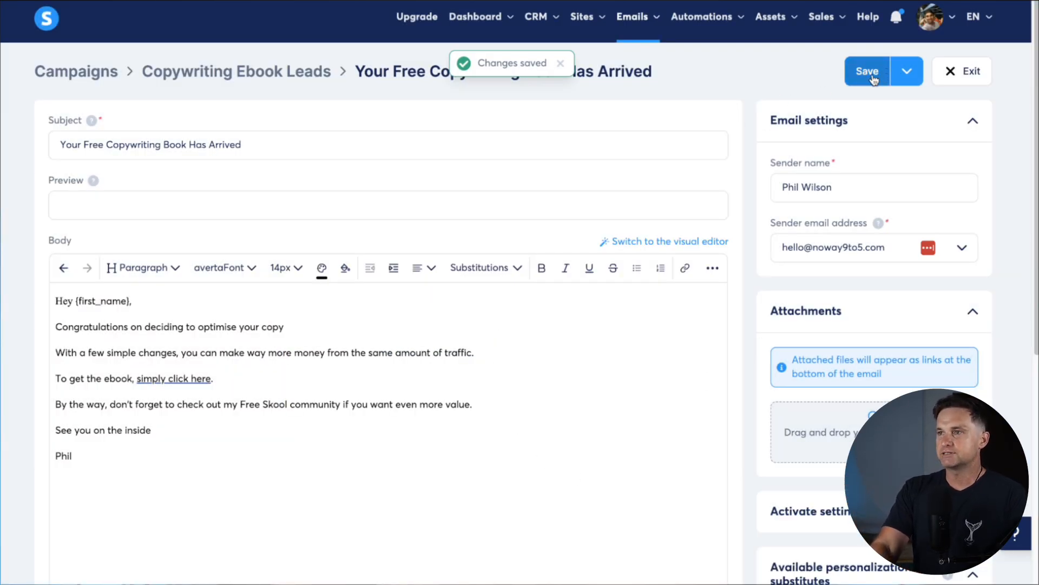
left_click(957, 82)
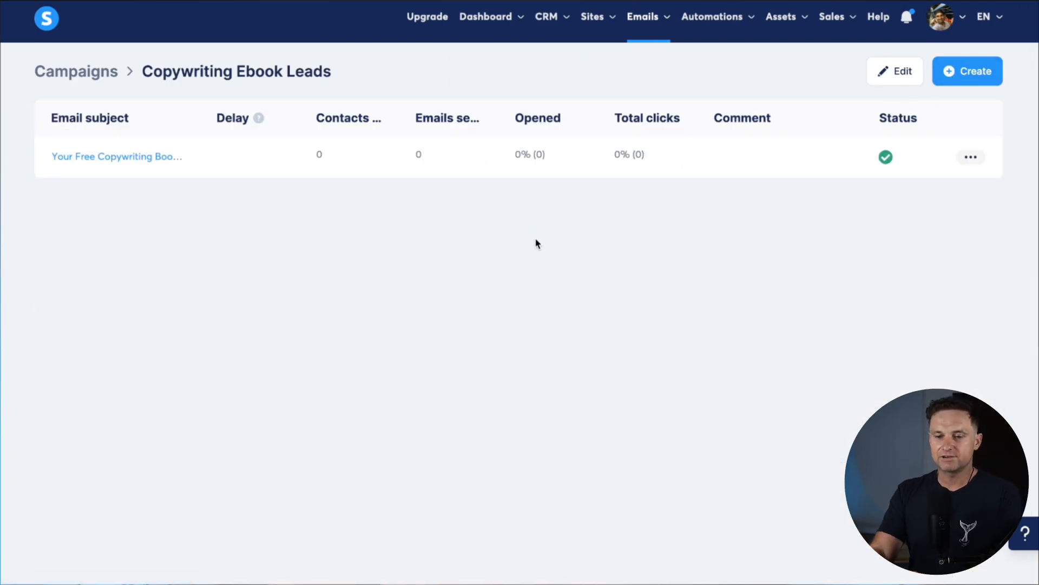
mouse_move(588, 27)
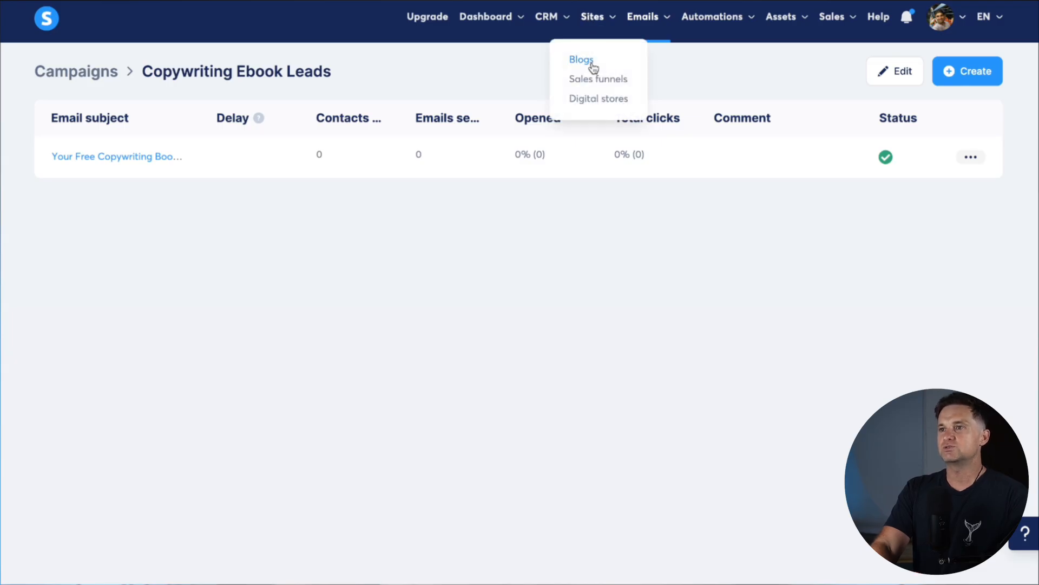
Start a new Copywriting Sales automation rule triggered by 'Funnel step form subscribed'
left_click(588, 85)
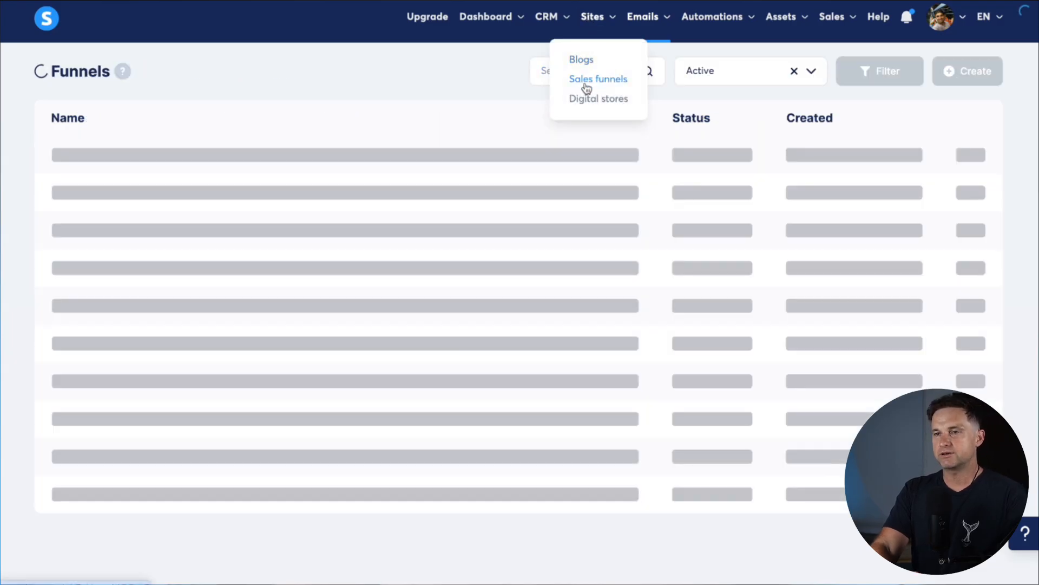
left_click(81, 158)
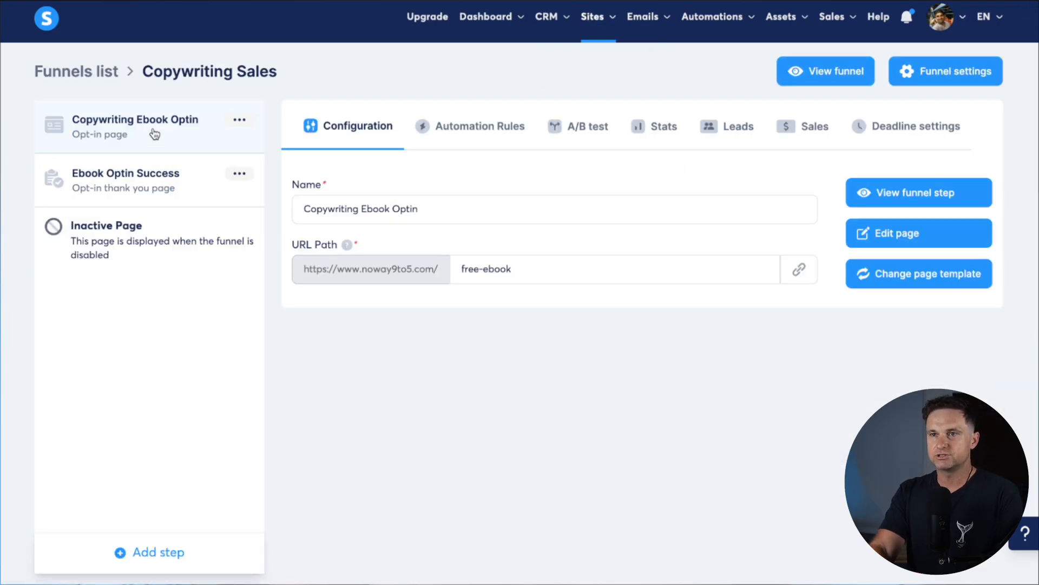
left_click(498, 131)
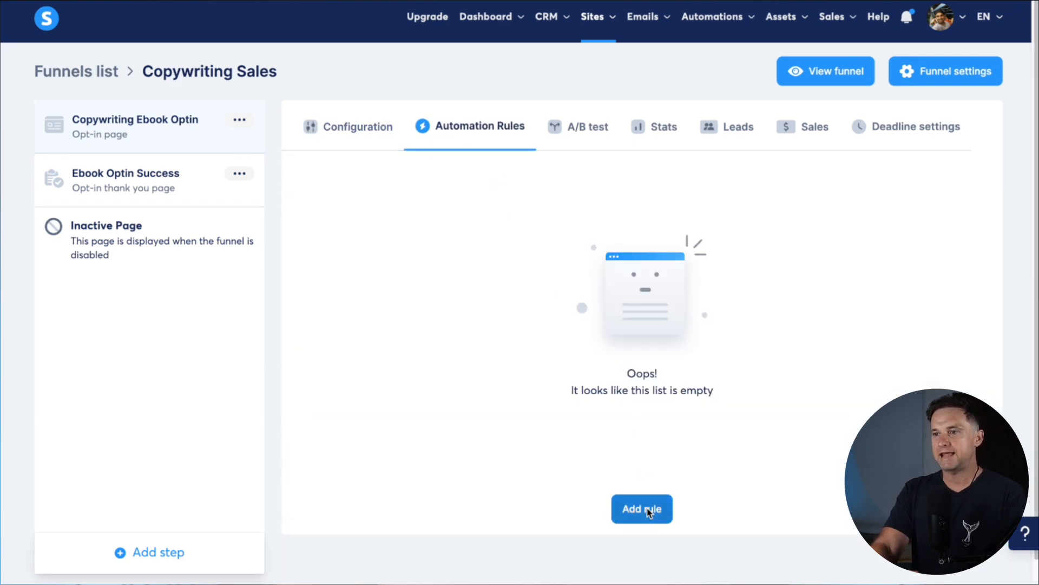
left_click(640, 508)
left_click(445, 140)
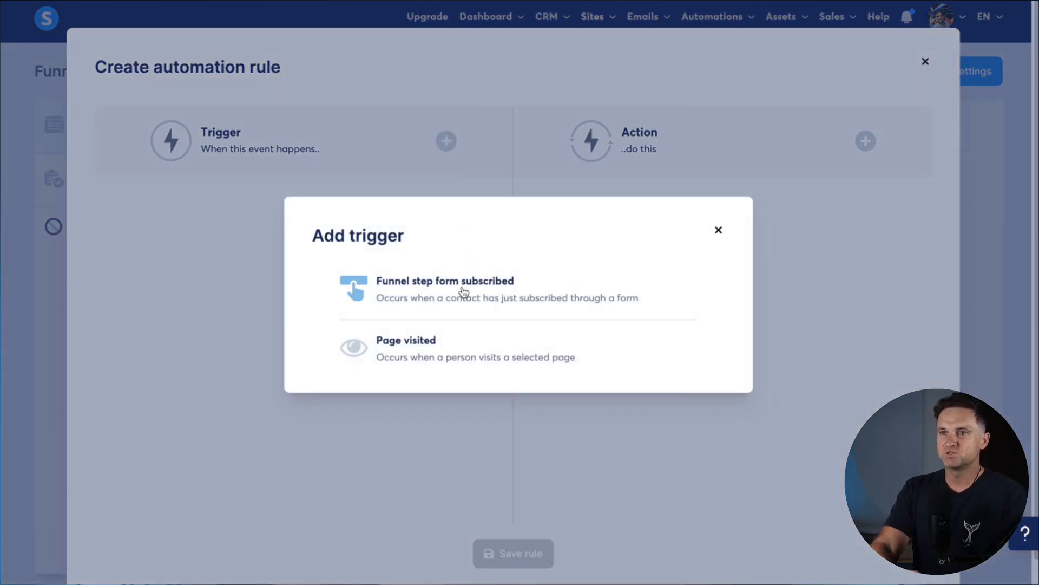
left_click(463, 292)
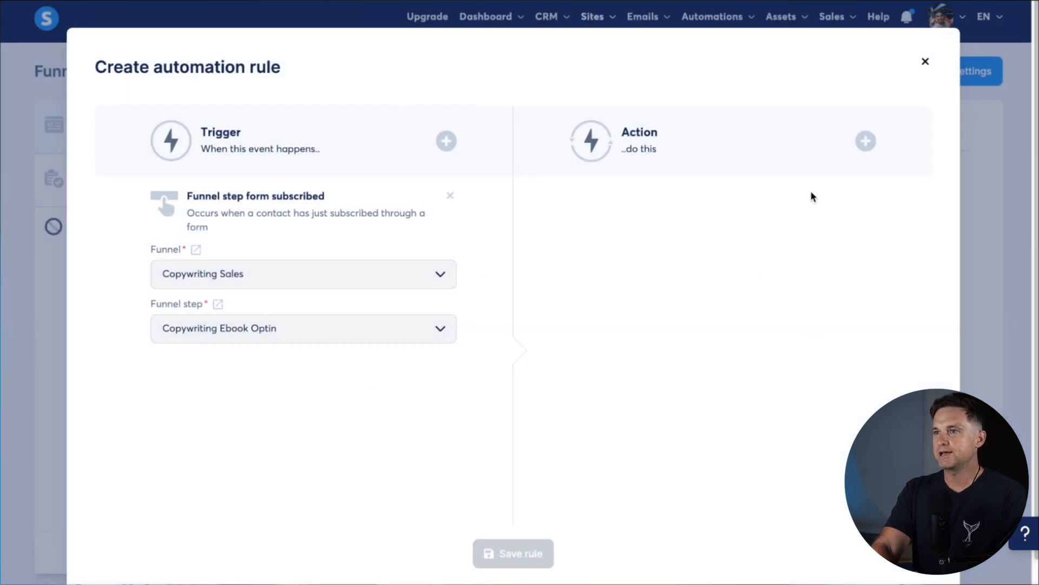
Add a 'Subscribe to campaign' action for Copywriting Ebook Leads and save the rule
left_click(865, 140)
left_click(451, 142)
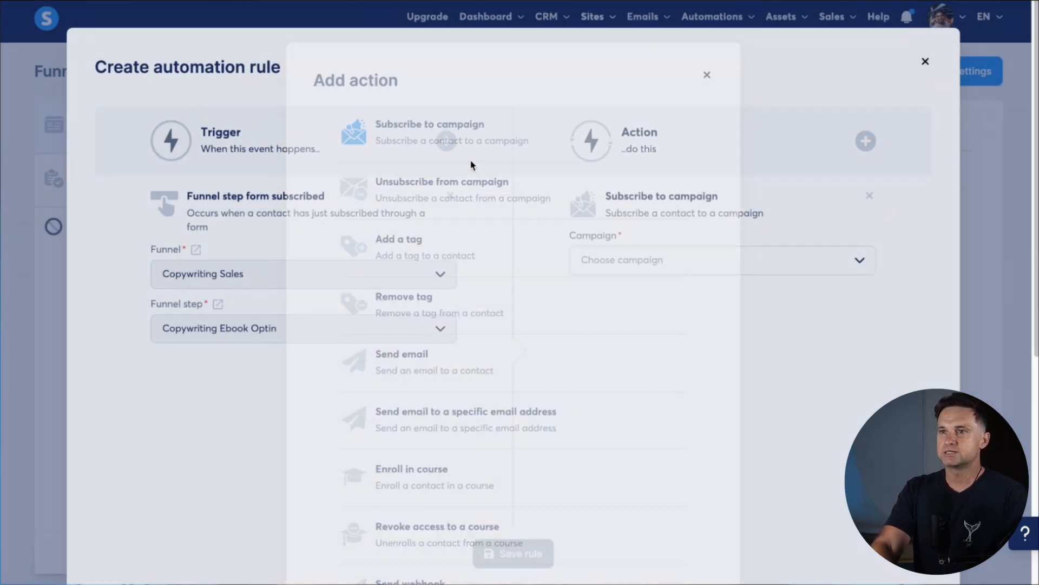
left_click(670, 262)
left_click(661, 290)
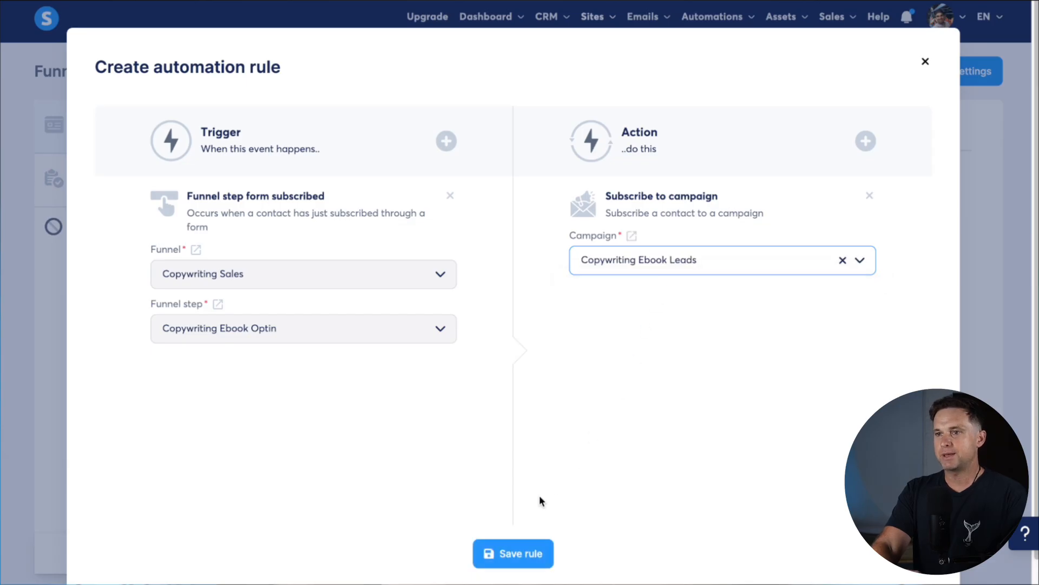
left_click(524, 549)
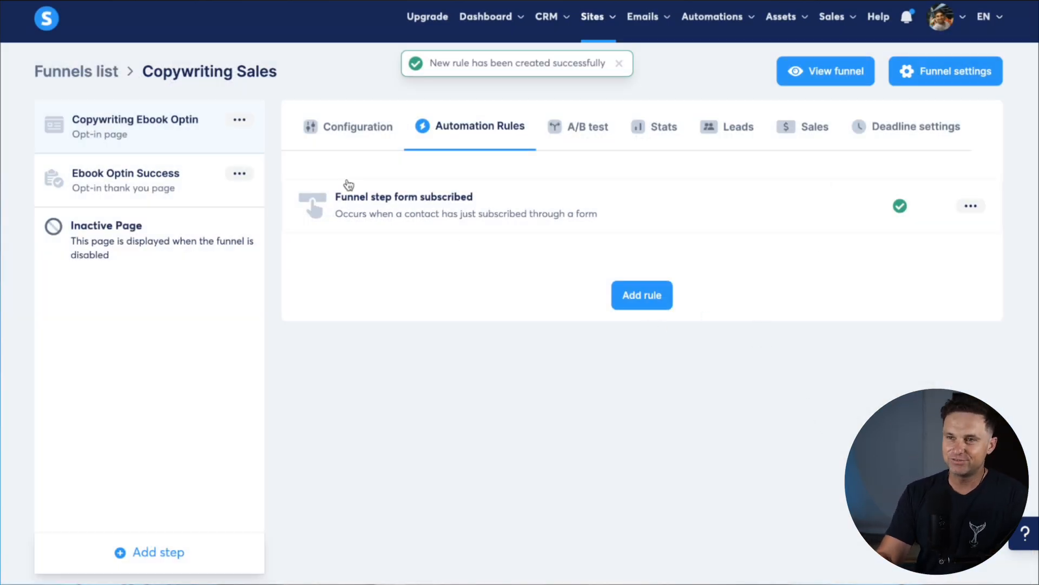
left_click(76, 121)
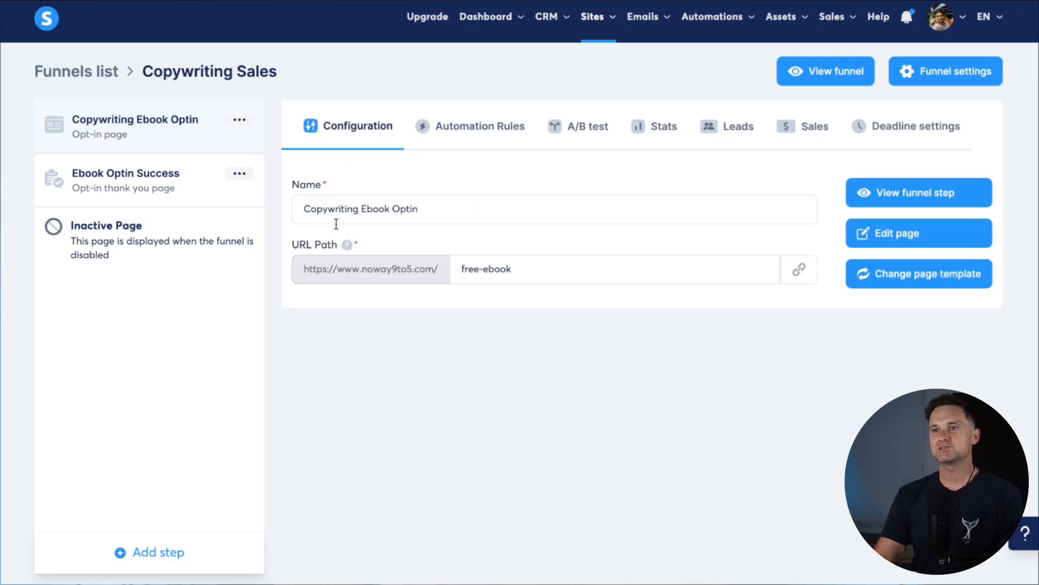
Load the live opt-in page from its copied step URL in a new browser tab
left_click(798, 270)
key("super+t")
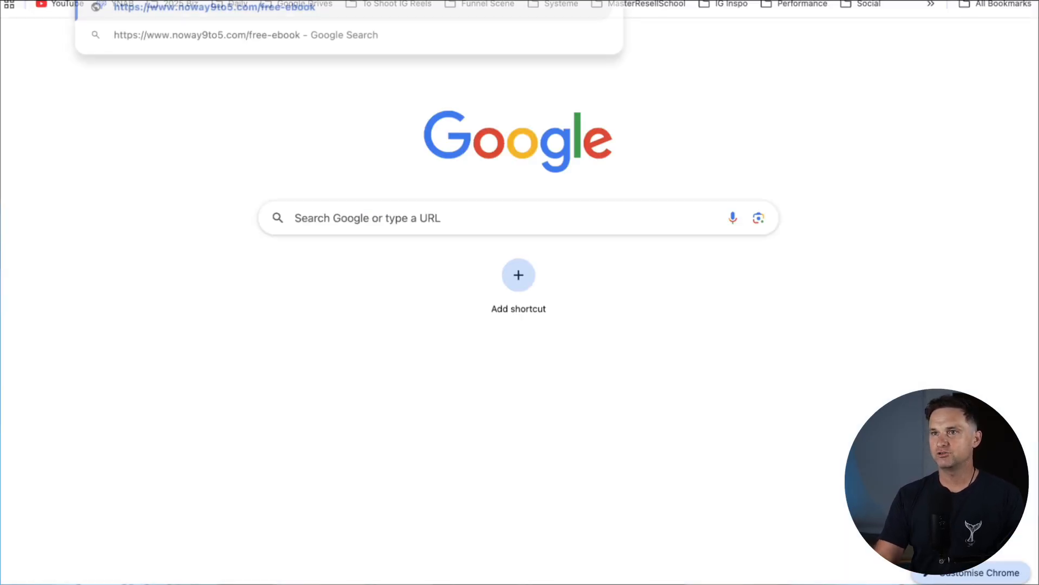
key("super+v")
key("Return")
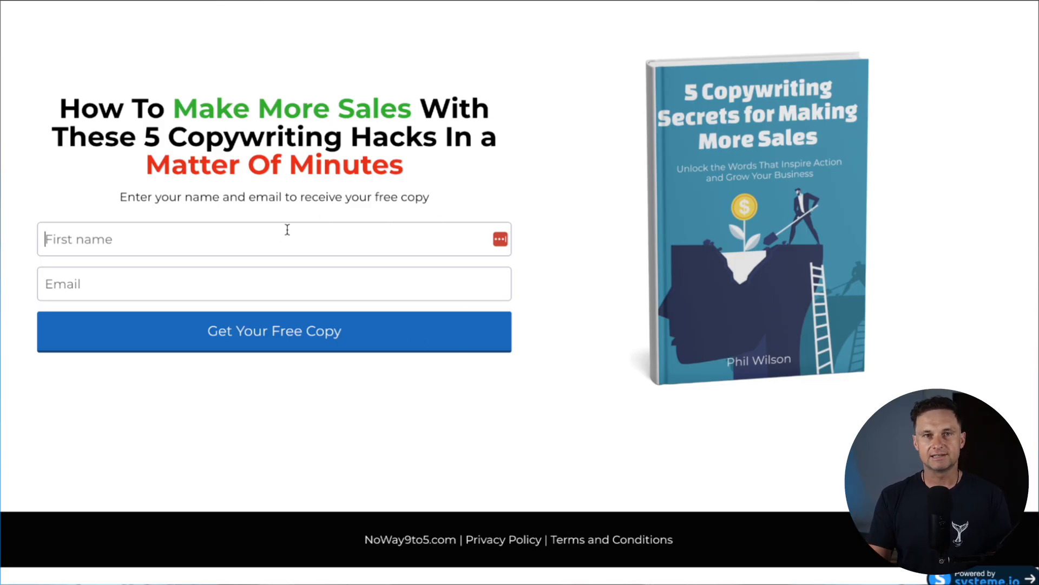
Sign up with a first name and email address, then check the success page
type("Phil")
key("Tab")
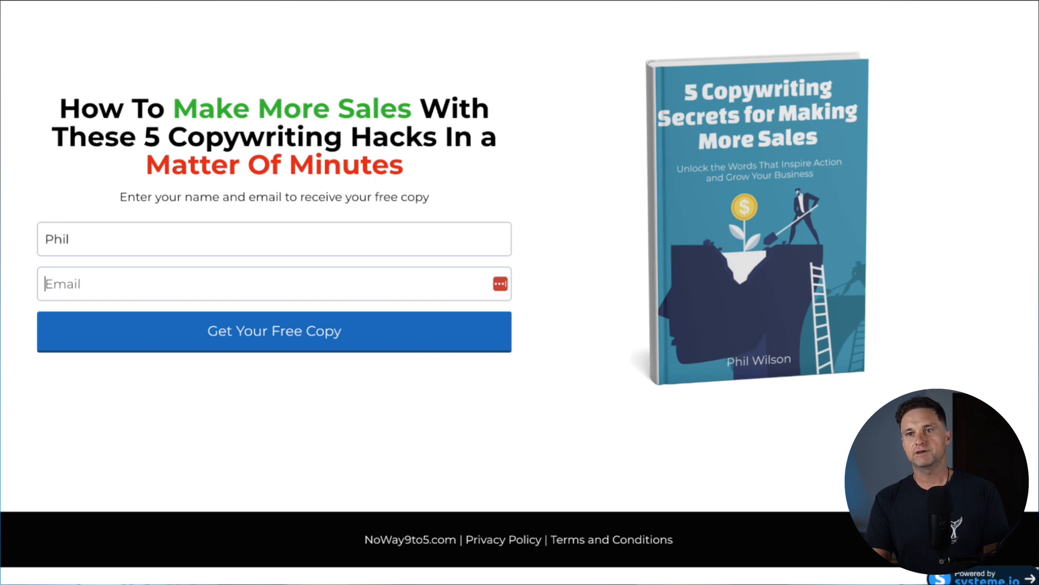
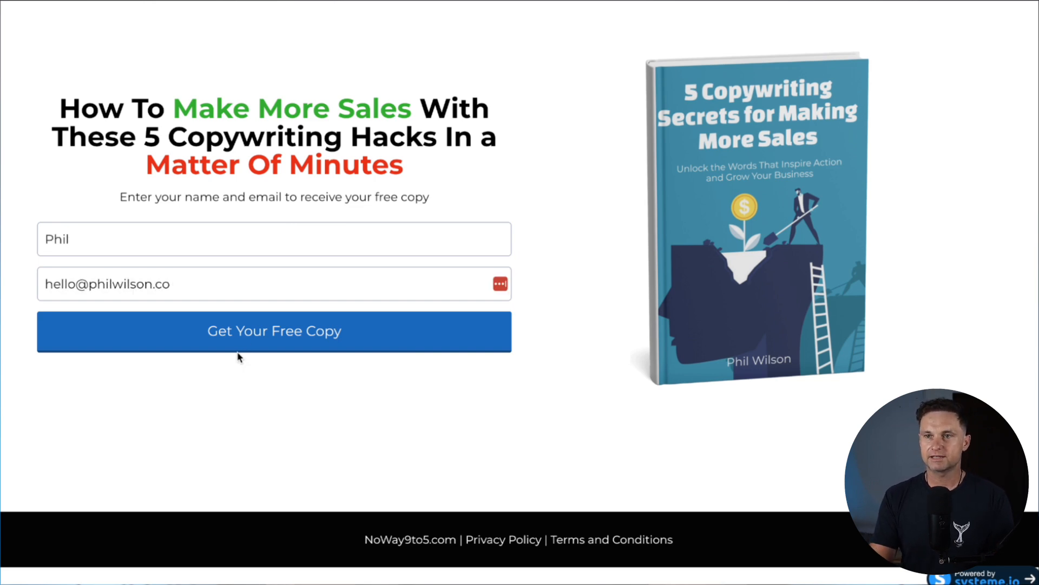
left_click(271, 331)
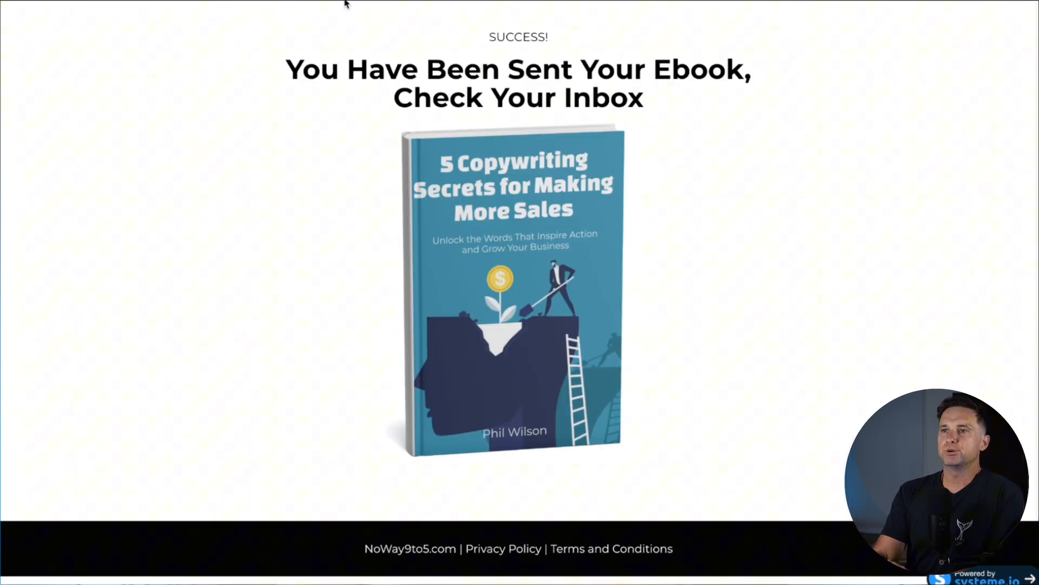
left_click_drag(344, 3, 753, 259)
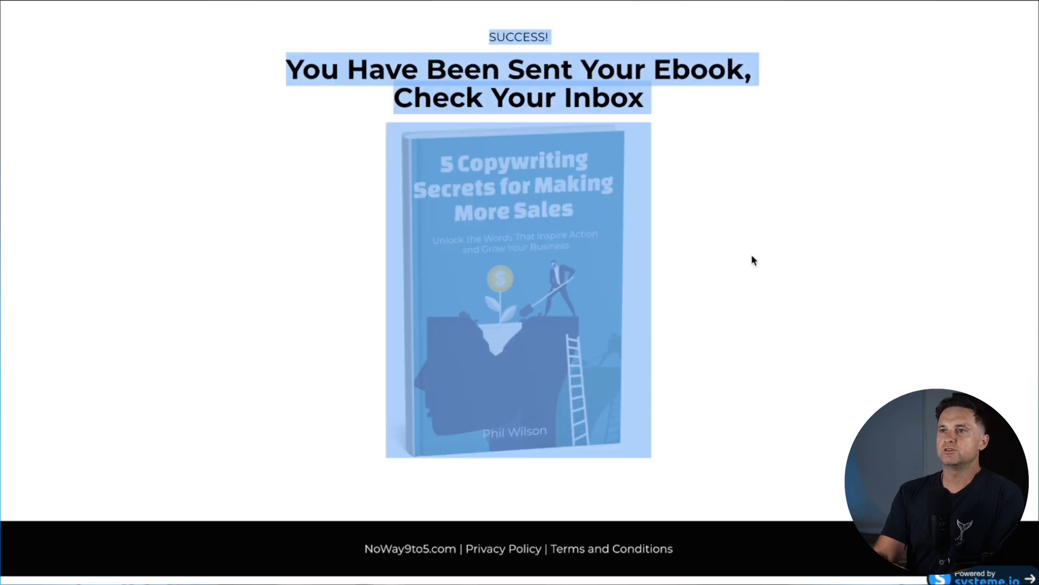
left_click(802, 376)
left_click_drag(692, 74, 753, 76)
left_click(722, 167)
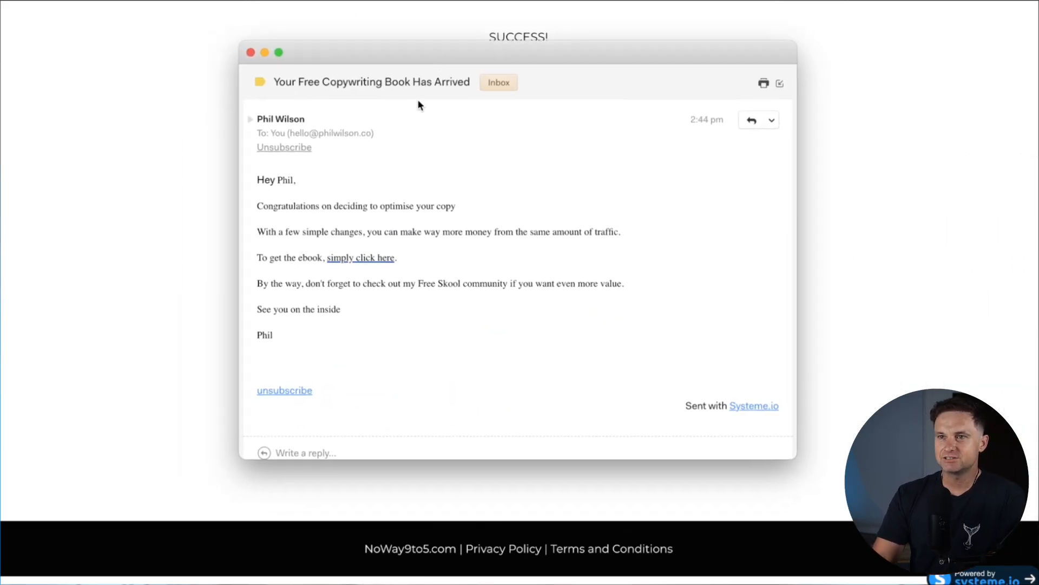
Check the received welcome email and follow its ebook download link
left_click_drag(264, 206, 508, 249)
left_click(433, 225)
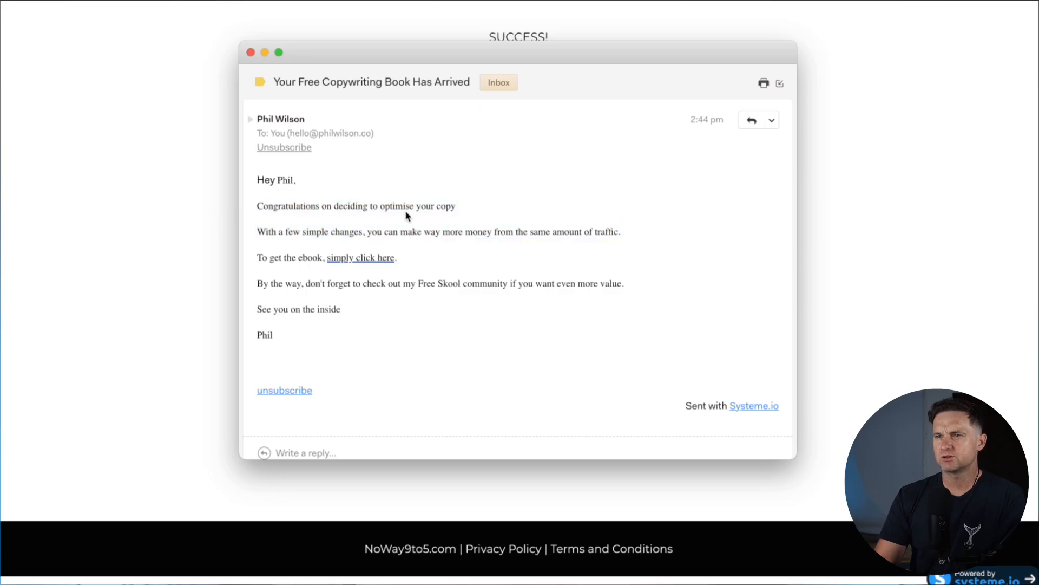
left_click(357, 262)
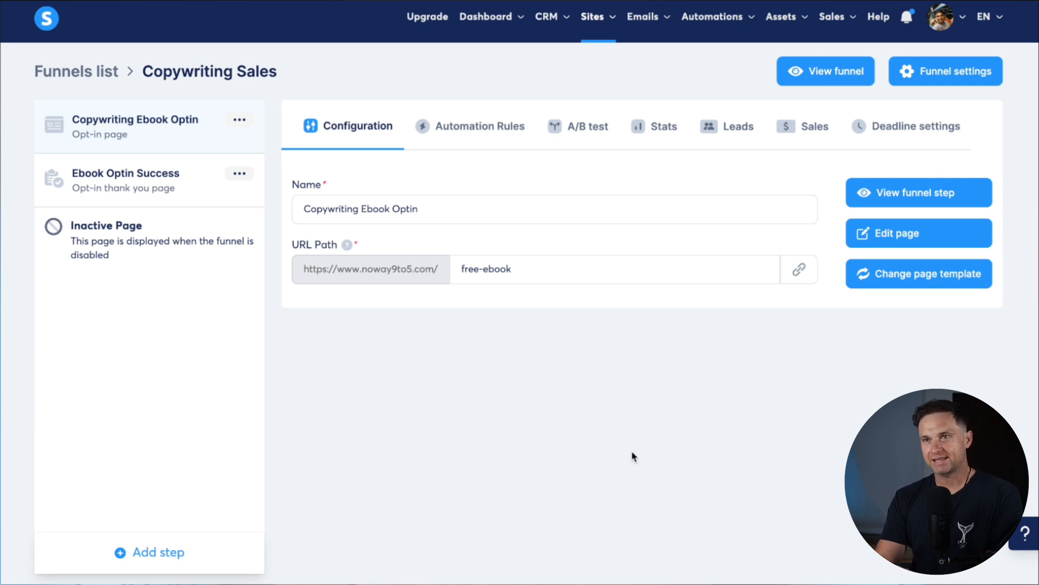
Confirm the funnel's Leads tab shows the new test lead
left_click(727, 129)
left_click_drag(302, 269, 901, 292)
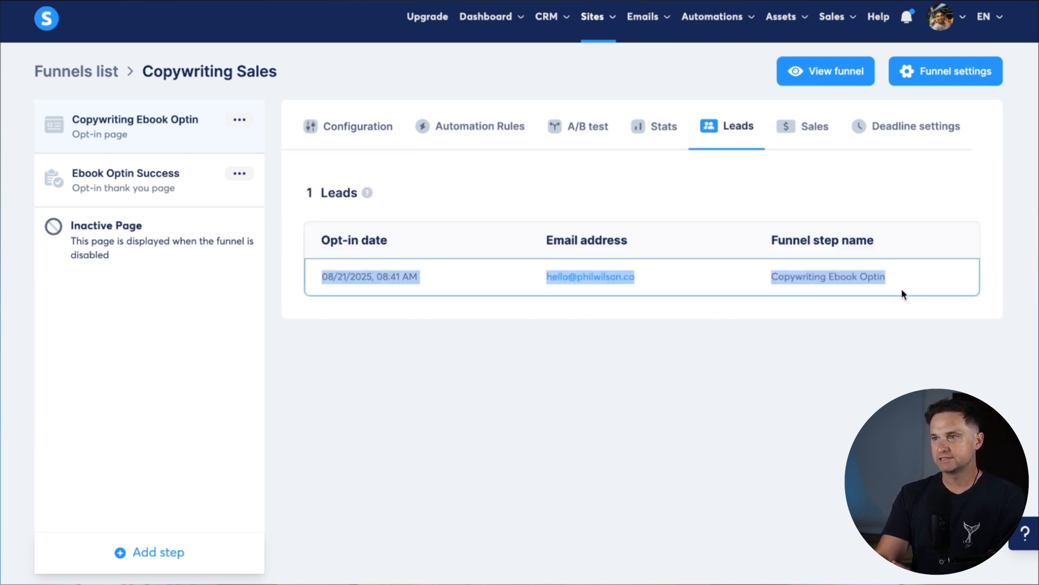
left_click(759, 377)
mouse_move(543, 19)
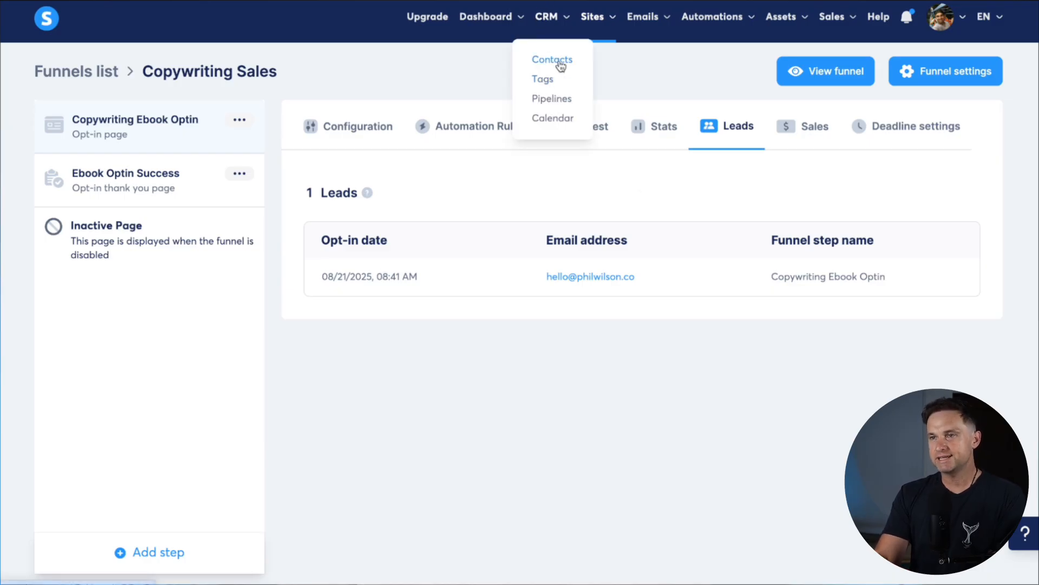
Open the saved opt-in automation rule, then add and remove an 'Add a tag' action
left_click(480, 128)
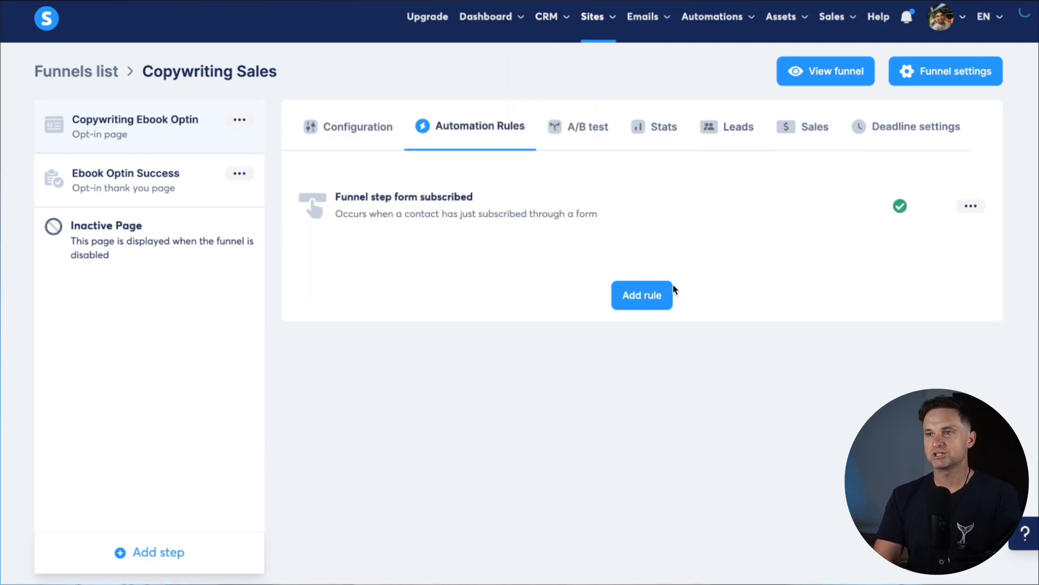
left_click(580, 204)
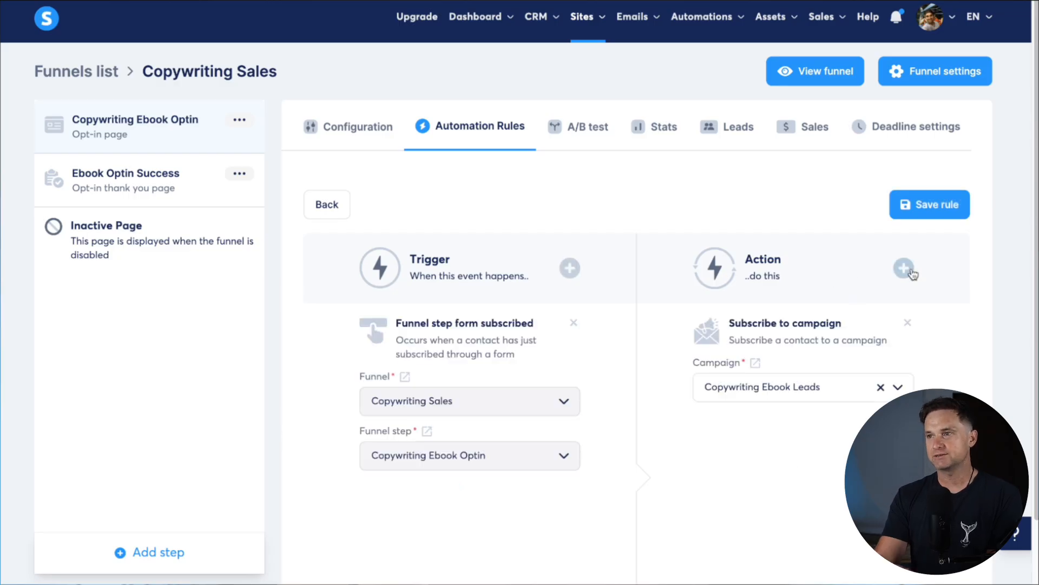
left_click(913, 268)
left_click(427, 236)
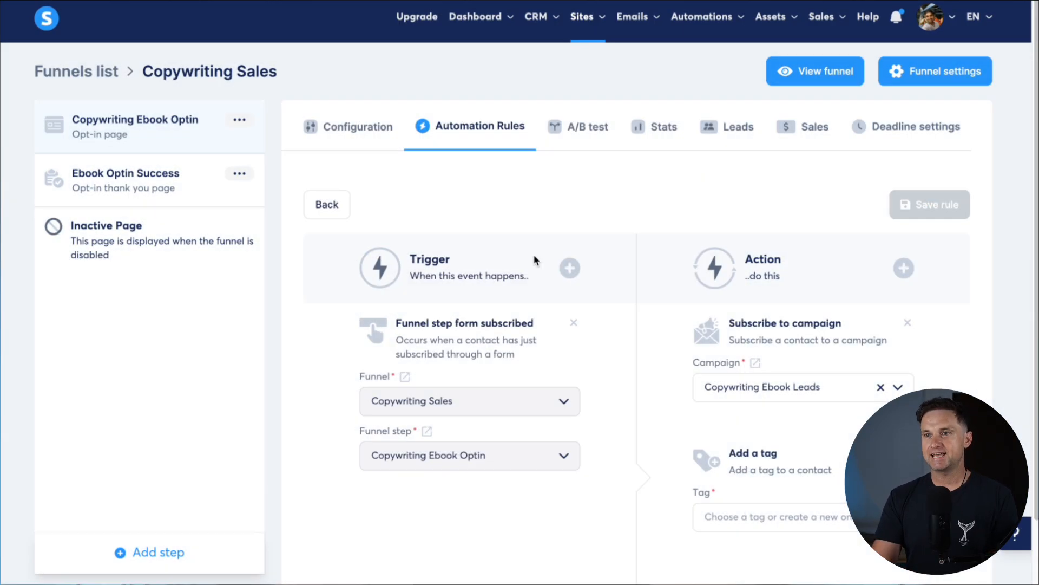
left_click(779, 516)
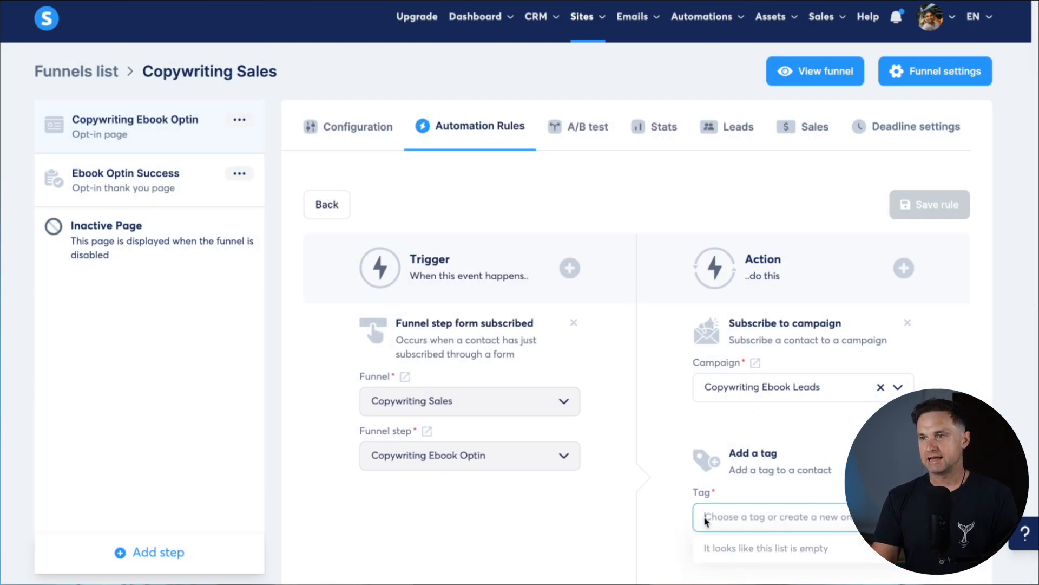
left_click(541, 20)
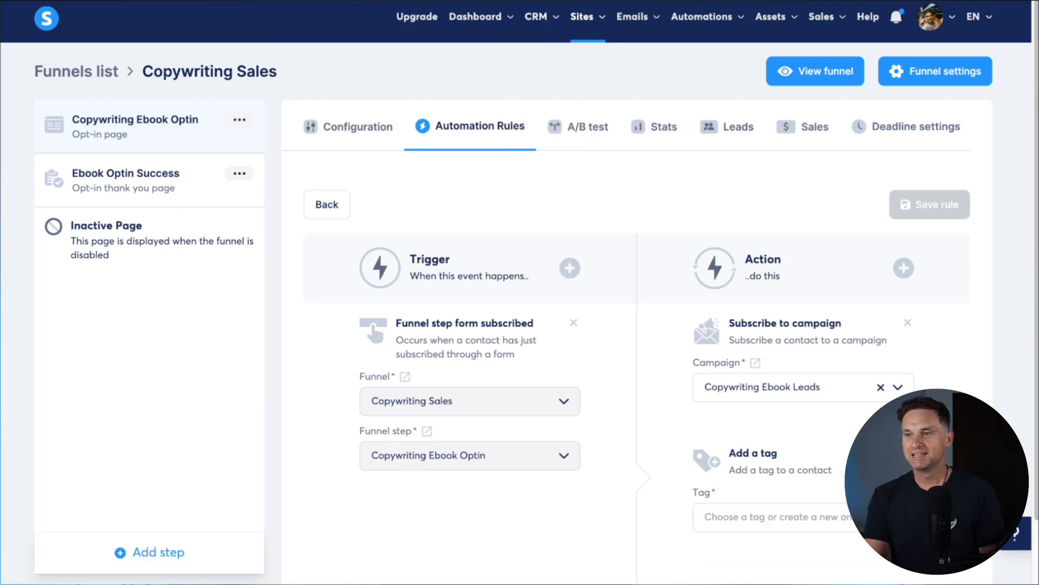
left_click(908, 453)
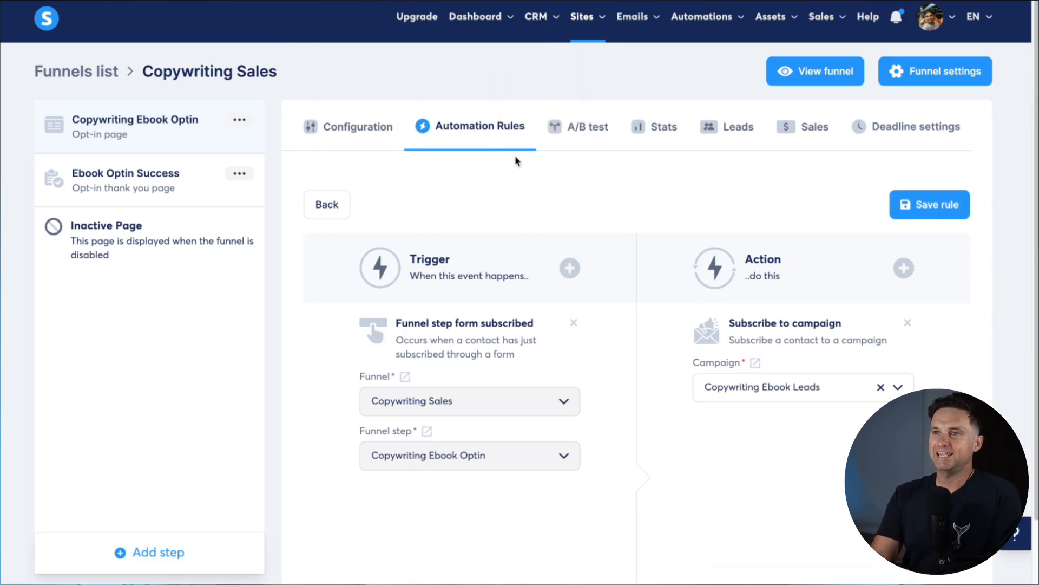
mouse_move(478, 27)
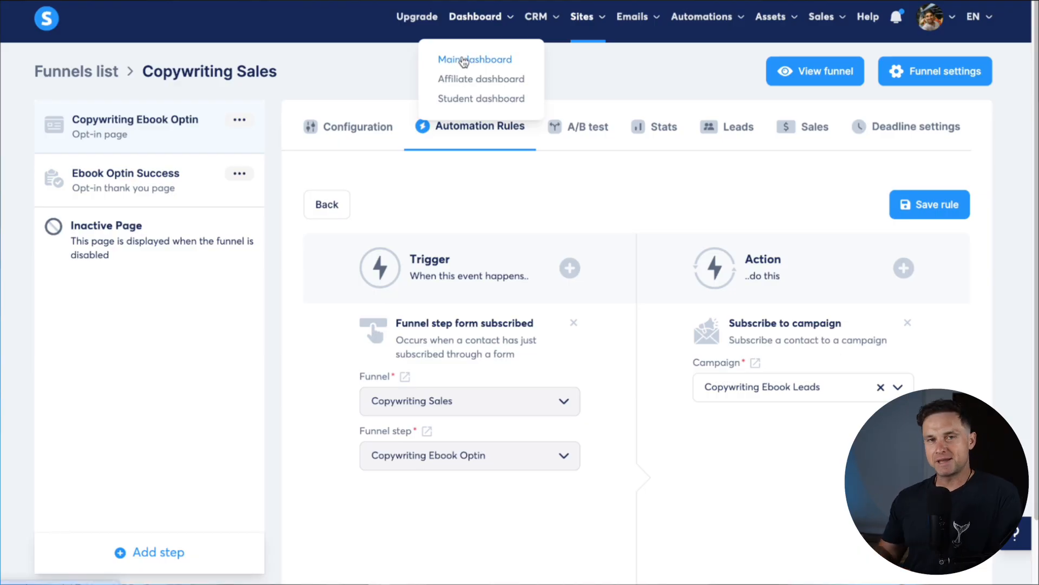